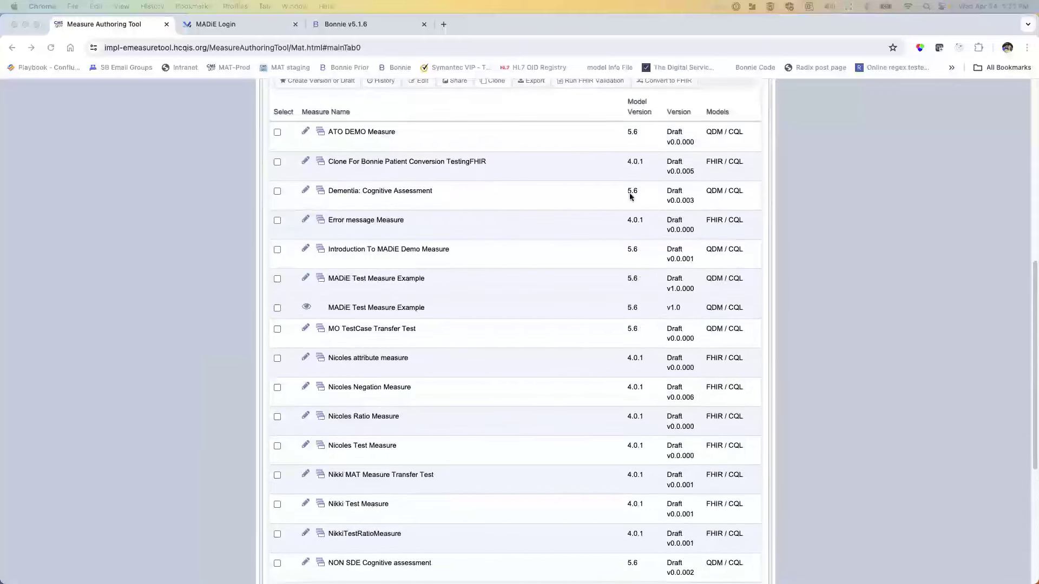
Scroll back up the Measure Library to the Recent Activity section at the top.
{"action": "scroll", "coordinate": [94, 406], "scroll_direction": "up", "scroll_amount": 10}
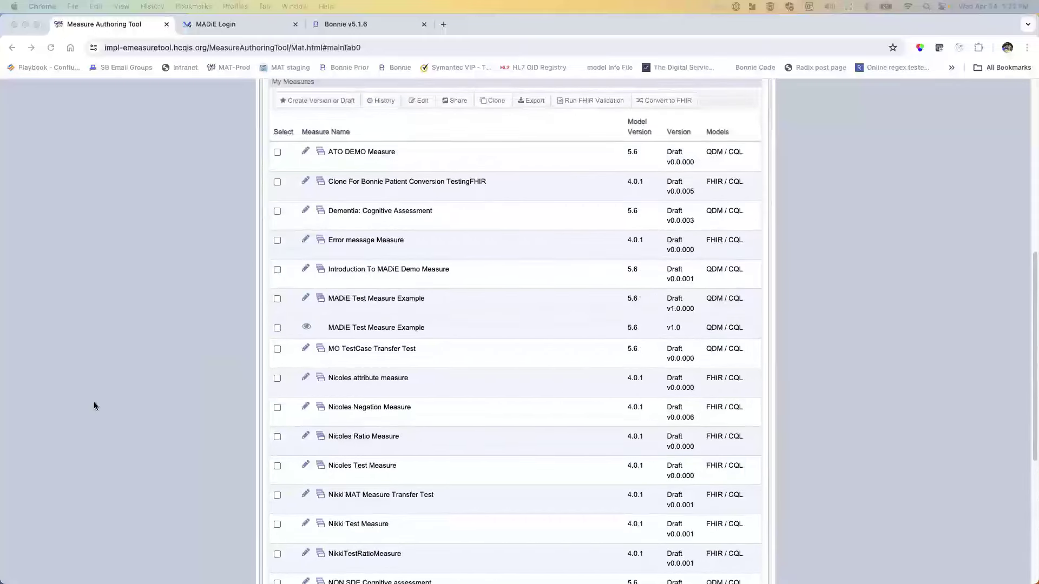
{"action": "scroll", "coordinate": [123, 398], "scroll_direction": "up", "scroll_amount": 4}
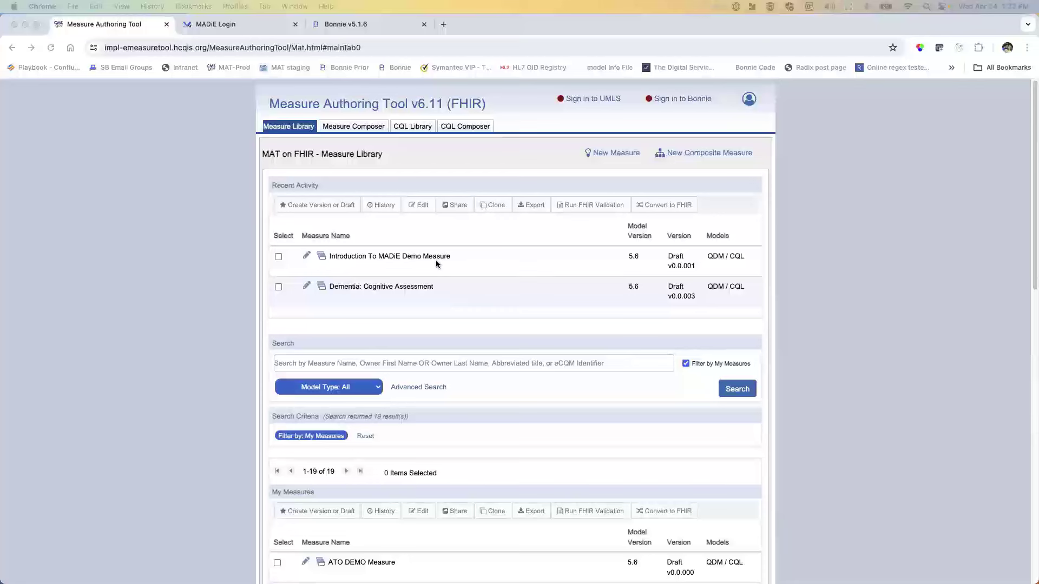
Export Introduction To MADiE Demo Measure using the Transfer To MADiE option.
{"action": "left_click", "coordinate": [401, 259]}
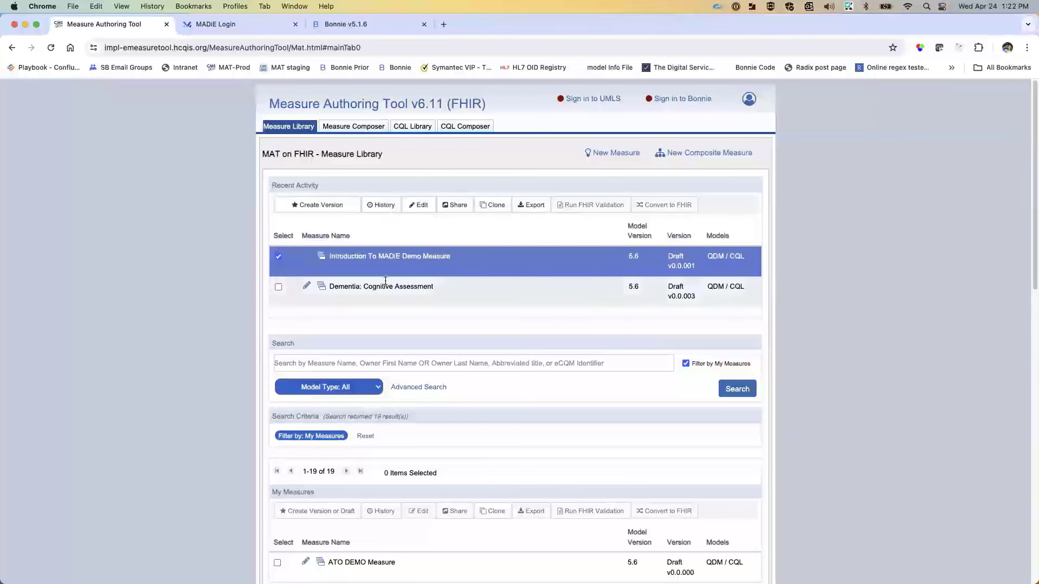
{"action": "scroll", "coordinate": [447, 409], "scroll_direction": "down", "scroll_amount": 5}
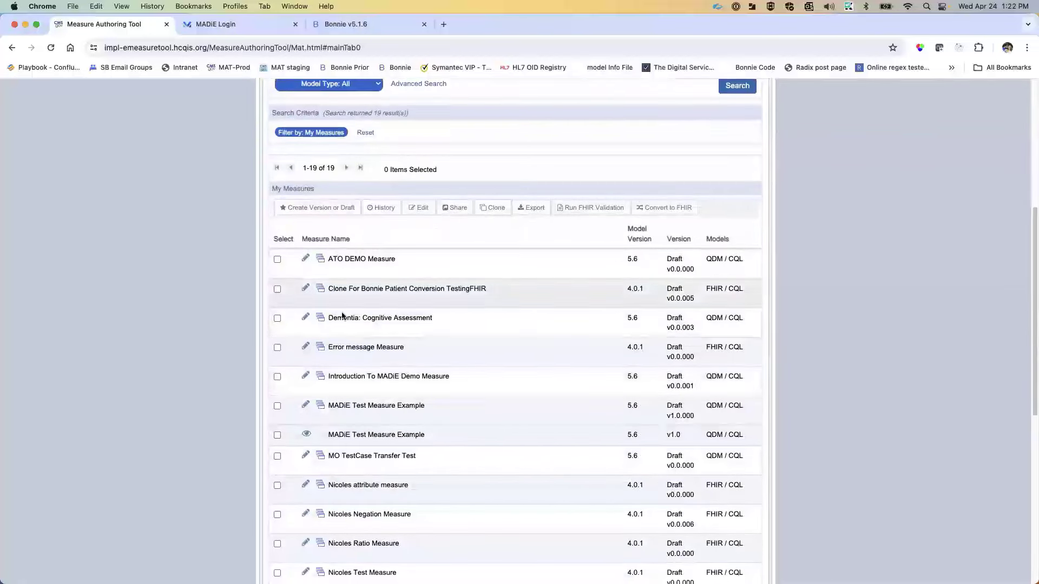
{"action": "scroll", "coordinate": [507, 369], "scroll_direction": "down", "scroll_amount": 5}
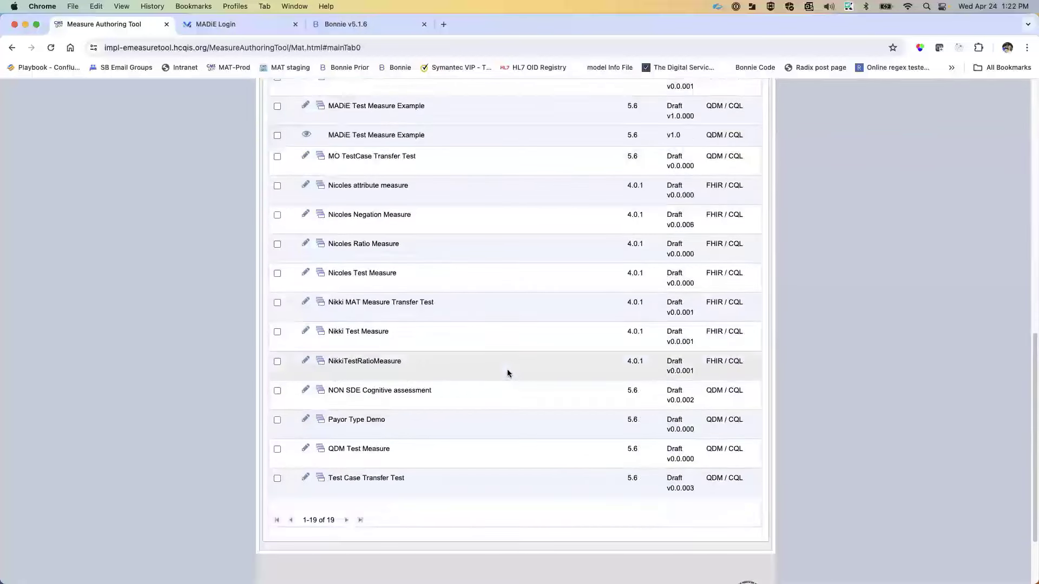
{"action": "scroll", "coordinate": [507, 372], "scroll_direction": "up", "scroll_amount": 10}
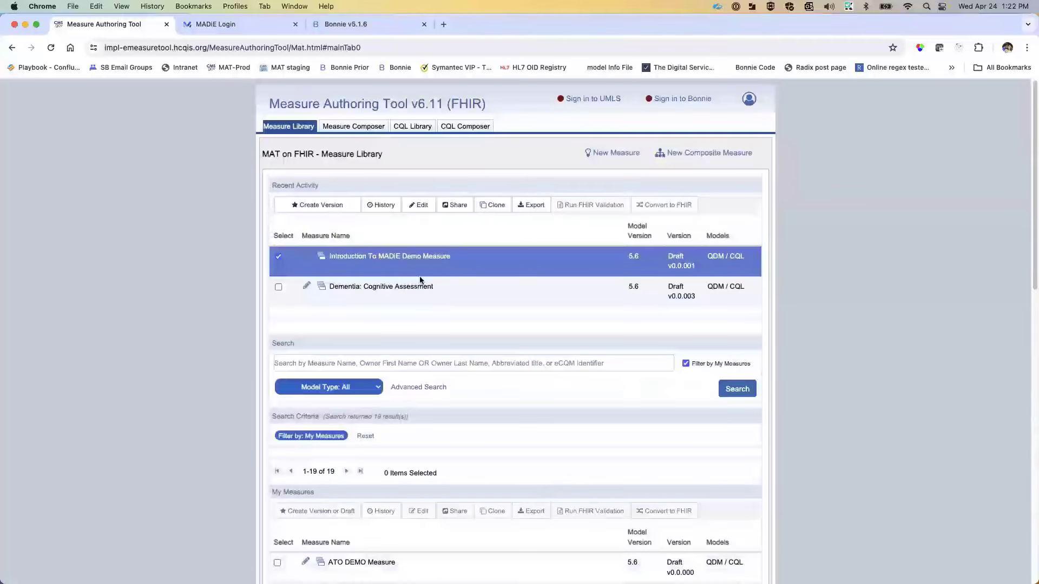
{"action": "left_click", "coordinate": [534, 205]}
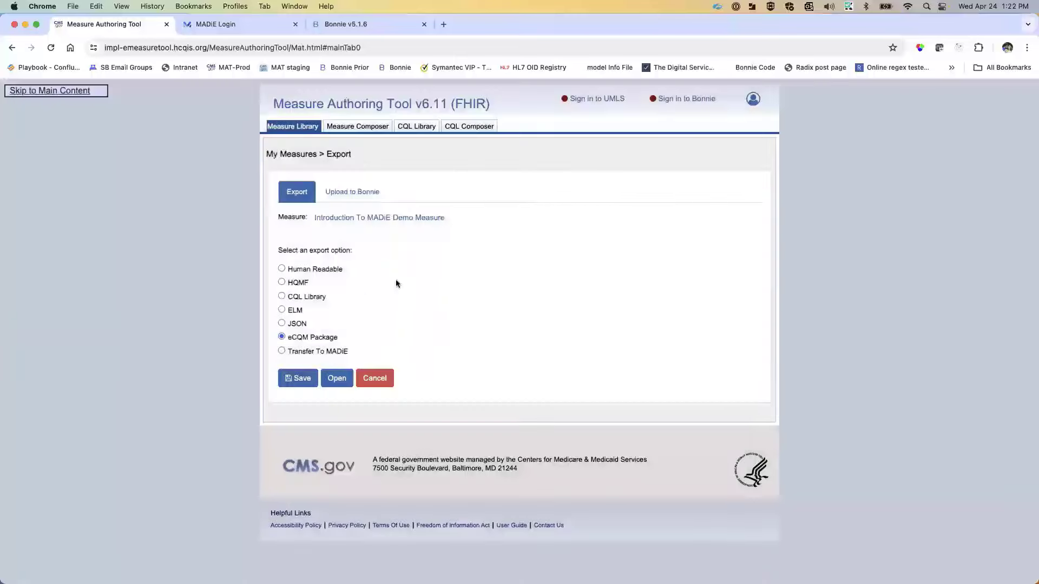
{"action": "left_click", "coordinate": [314, 352]}
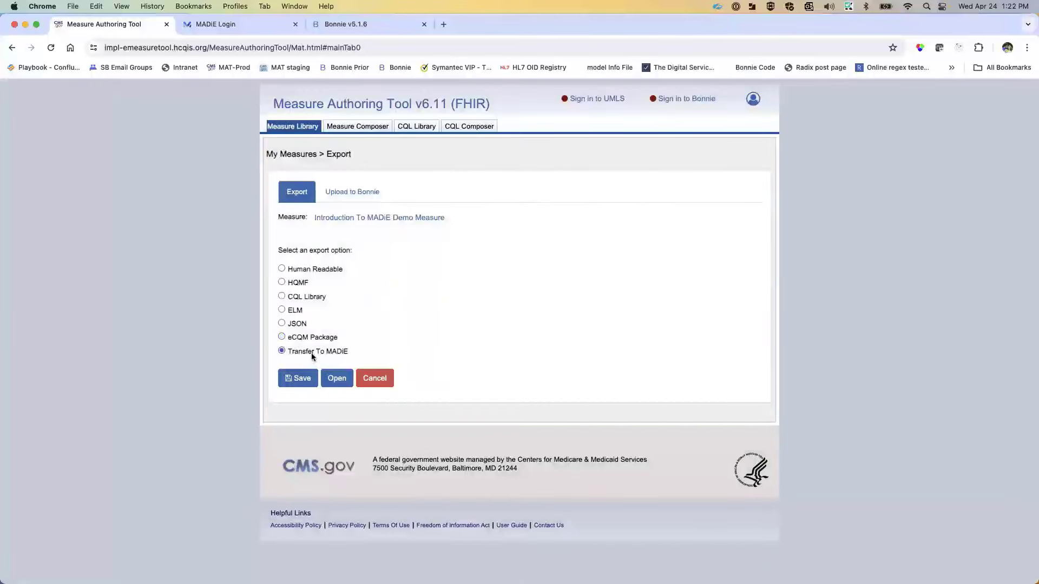
{"action": "left_click", "coordinate": [306, 384]}
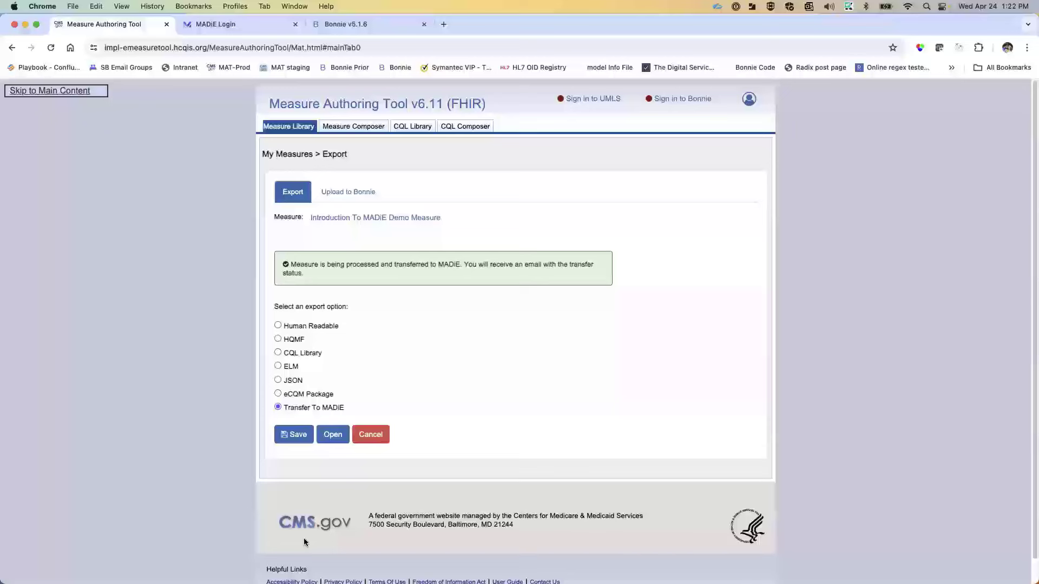
Sign in to MADiE with the account username and password, remembered, then highlight the transferred measure's name.
{"action": "left_click", "coordinate": [236, 27]}
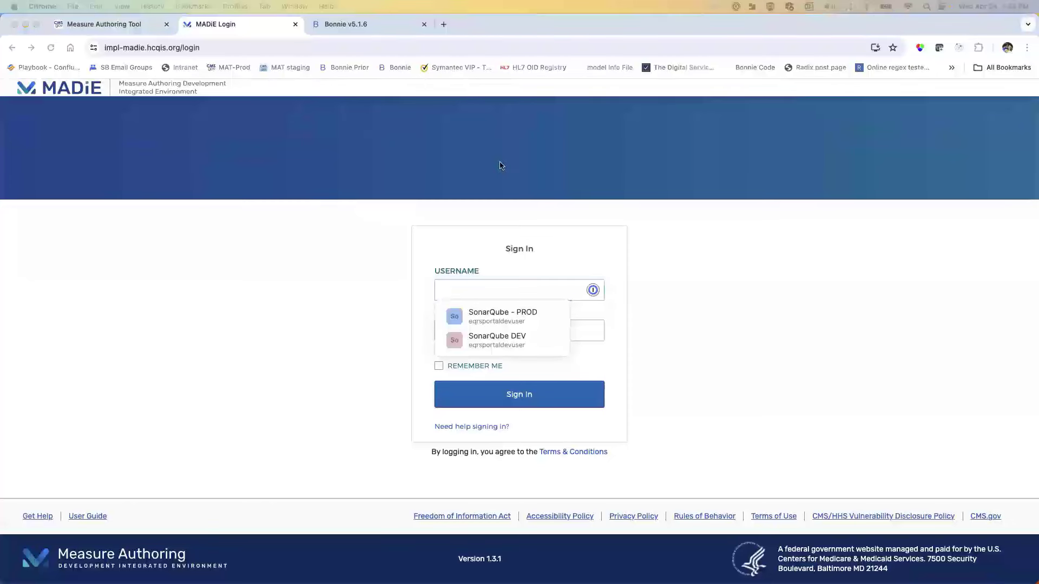
{"action": "left_click", "coordinate": [495, 293]}
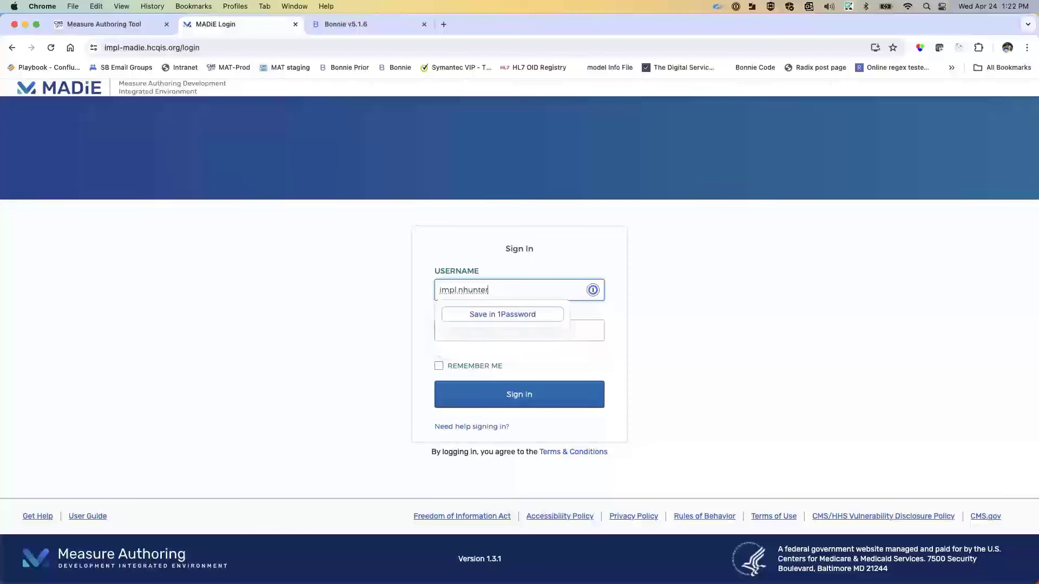
{"action": "left_click", "coordinate": [576, 337]}
{"action": "key", "text": "super+v"}
{"action": "left_click", "coordinate": [495, 369]}
{"action": "left_click", "coordinate": [506, 390]}
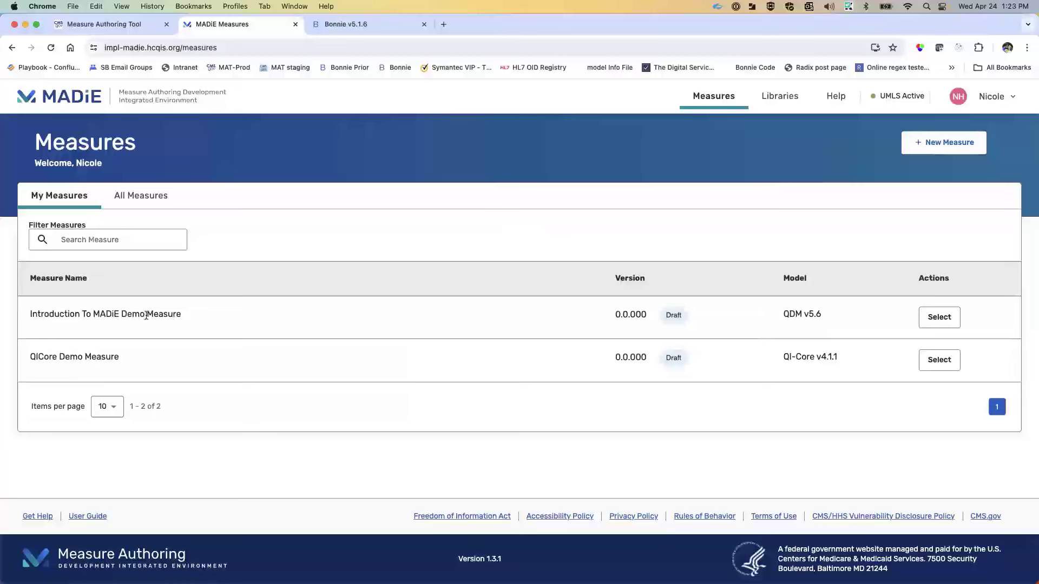
{"action": "left_click_drag", "start_coordinate": [28, 314], "coordinate": [215, 307]}
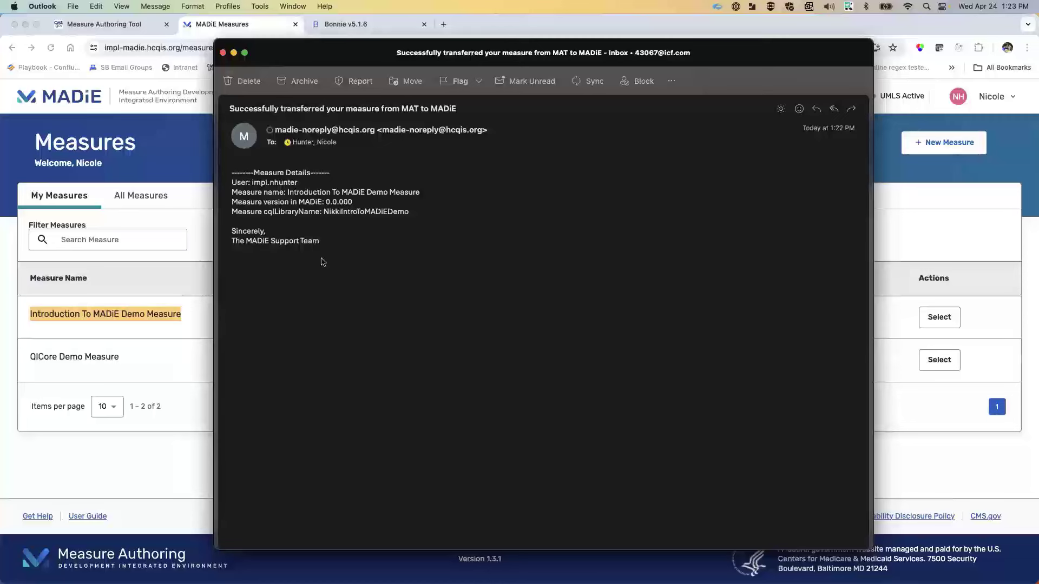
Highlight the cqlLibraryName in the transfer email, then close the email.
{"action": "left_click_drag", "start_coordinate": [324, 212], "coordinate": [424, 212]}
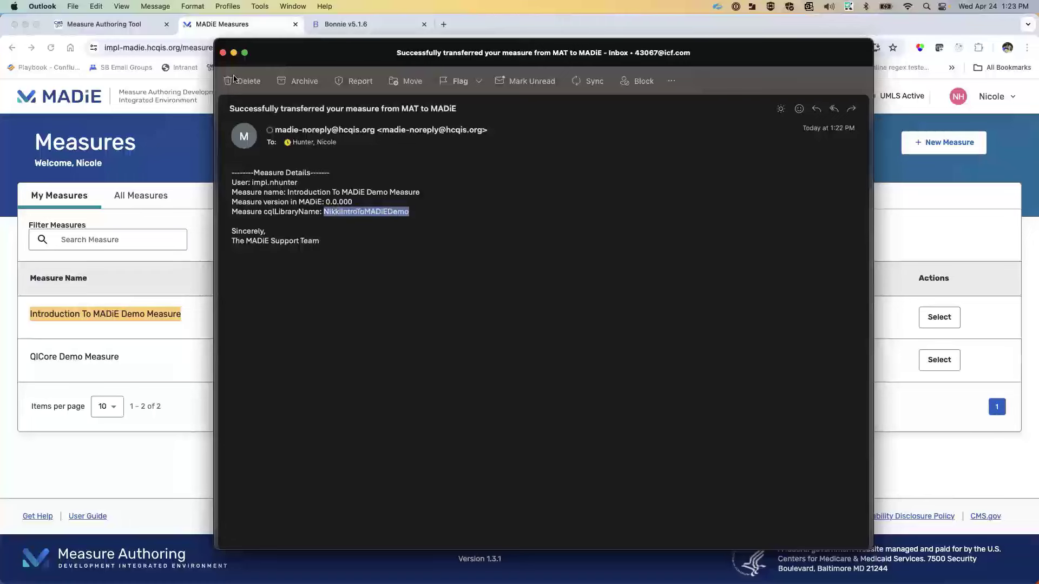
{"action": "left_click", "coordinate": [223, 53]}
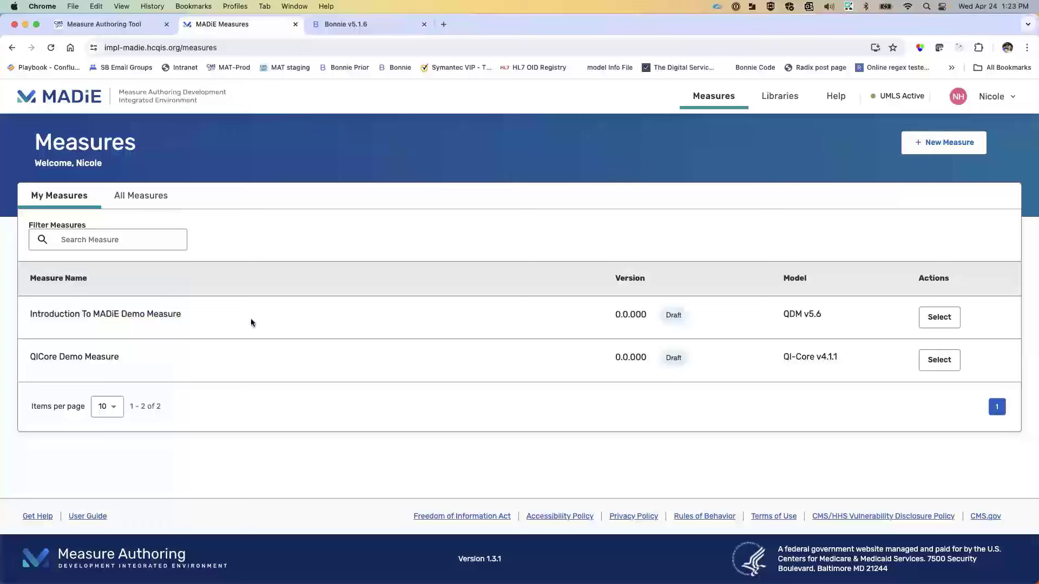
Review the demo measure's description, definition and copyright, then its CQL showing seven errors.
{"action": "left_click", "coordinate": [948, 318]}
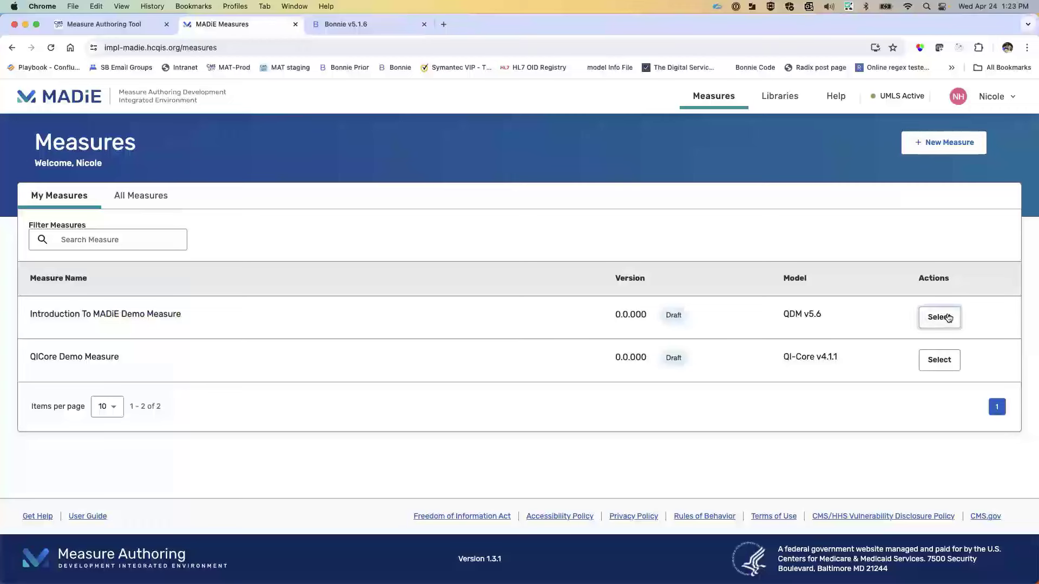
{"action": "left_click", "coordinate": [938, 347]}
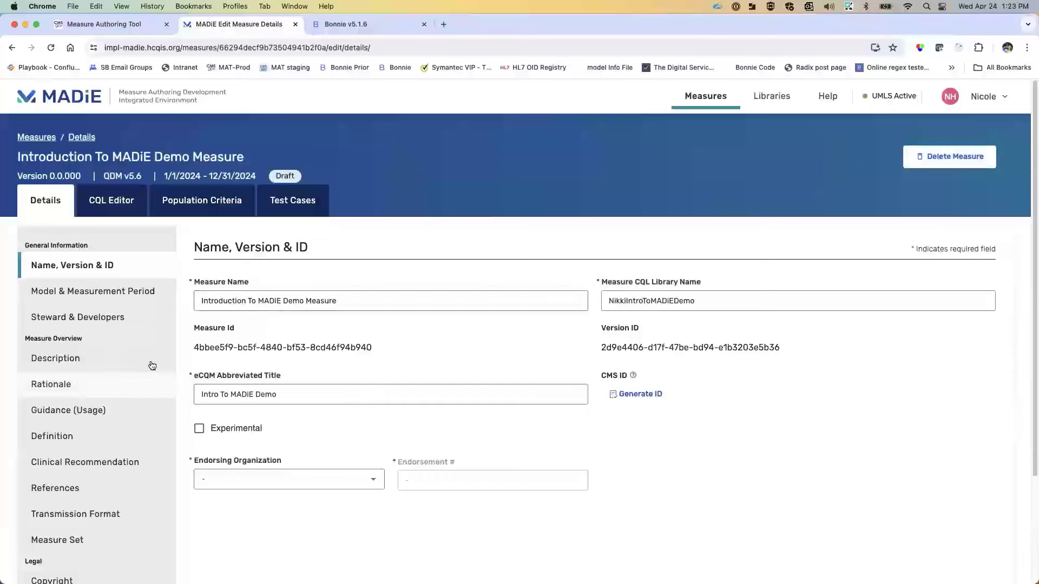
{"action": "scroll", "coordinate": [506, 356], "scroll_direction": "down", "scroll_amount": 1}
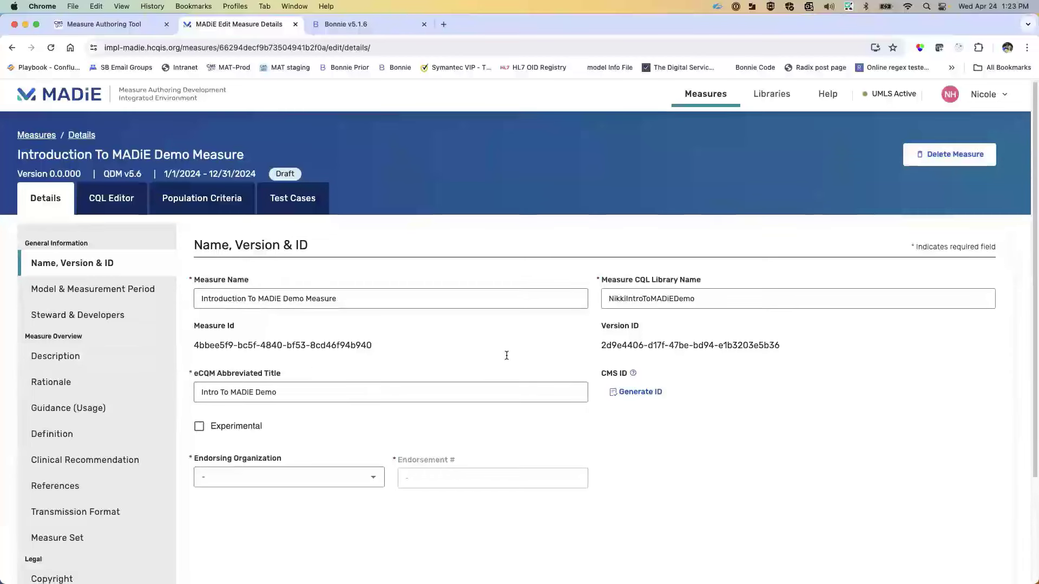
{"action": "scroll", "coordinate": [507, 355], "scroll_direction": "down", "scroll_amount": 2}
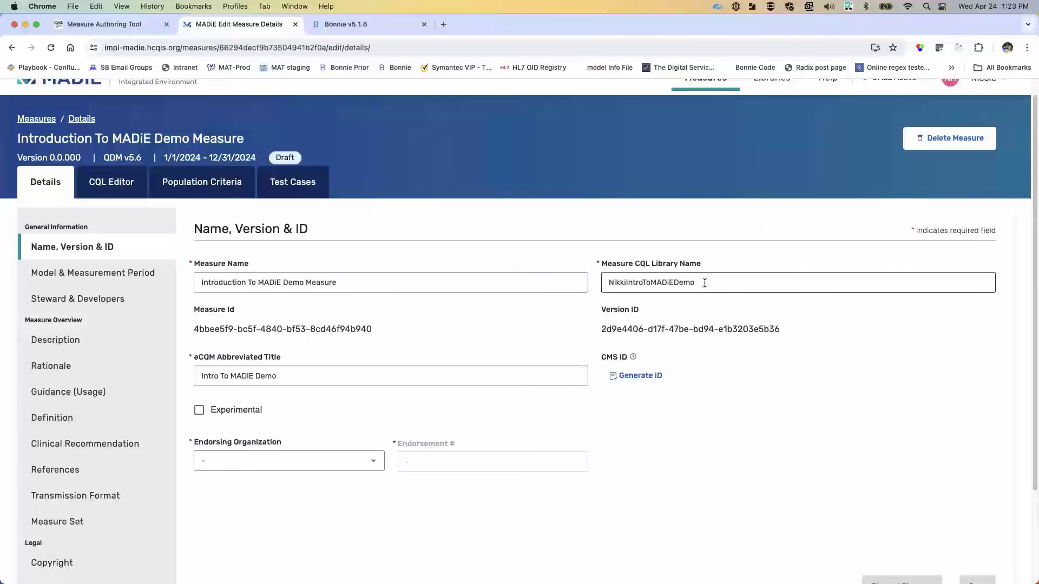
{"action": "left_click", "coordinate": [78, 341]}
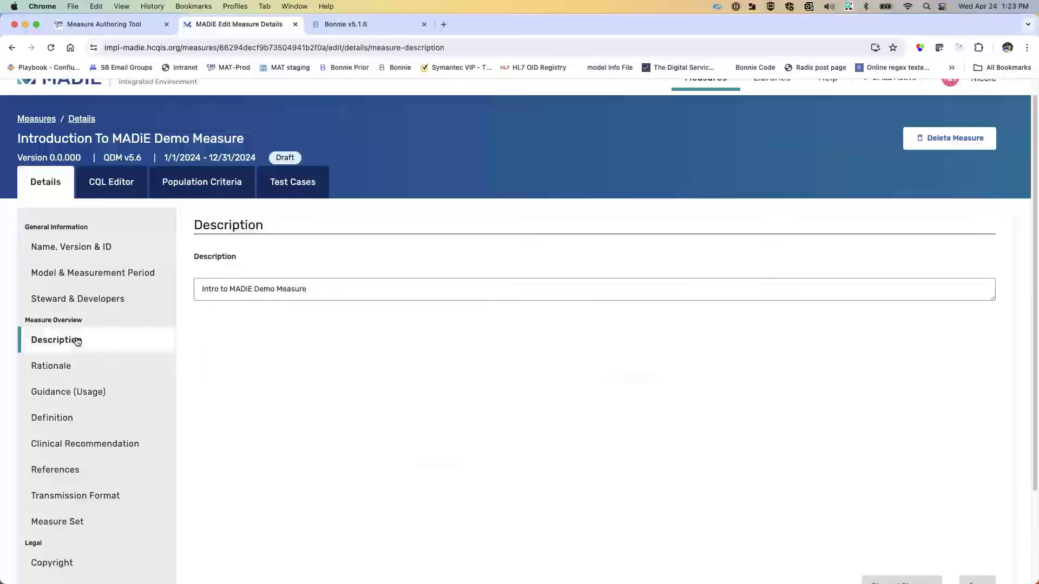
{"action": "left_click", "coordinate": [64, 422]}
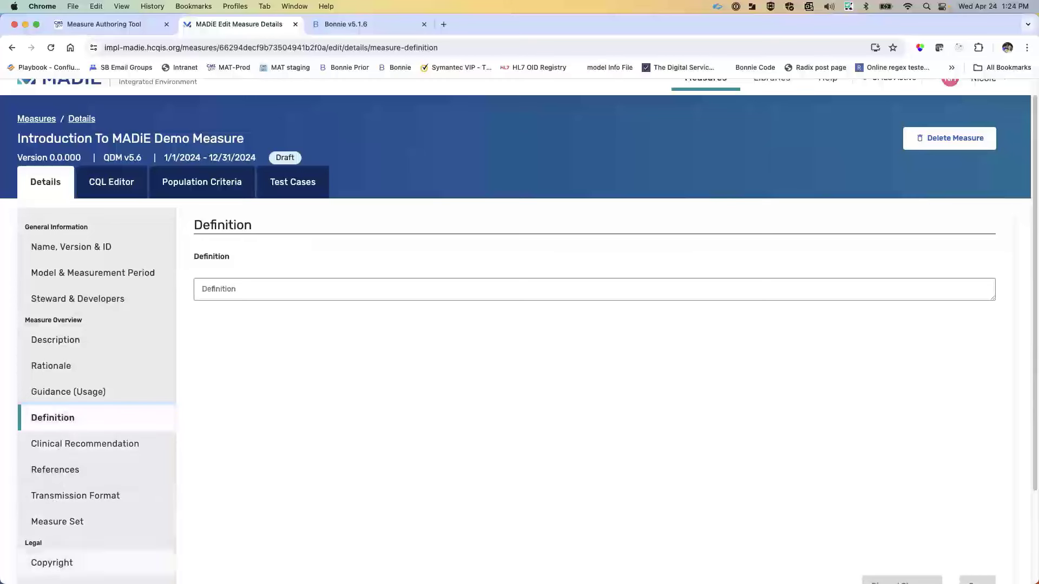
{"action": "left_click", "coordinate": [54, 564]}
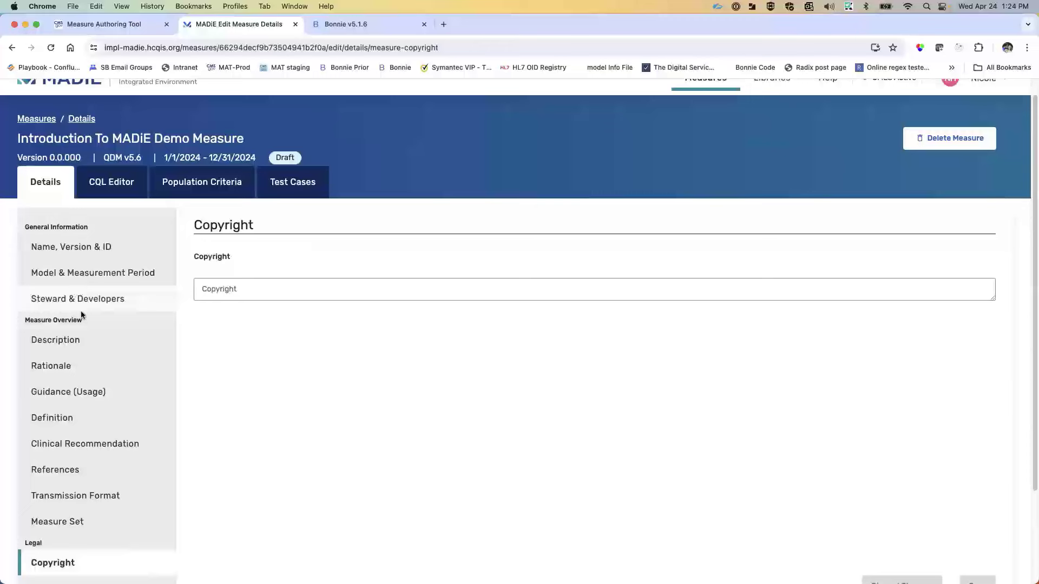
{"action": "left_click", "coordinate": [122, 191]}
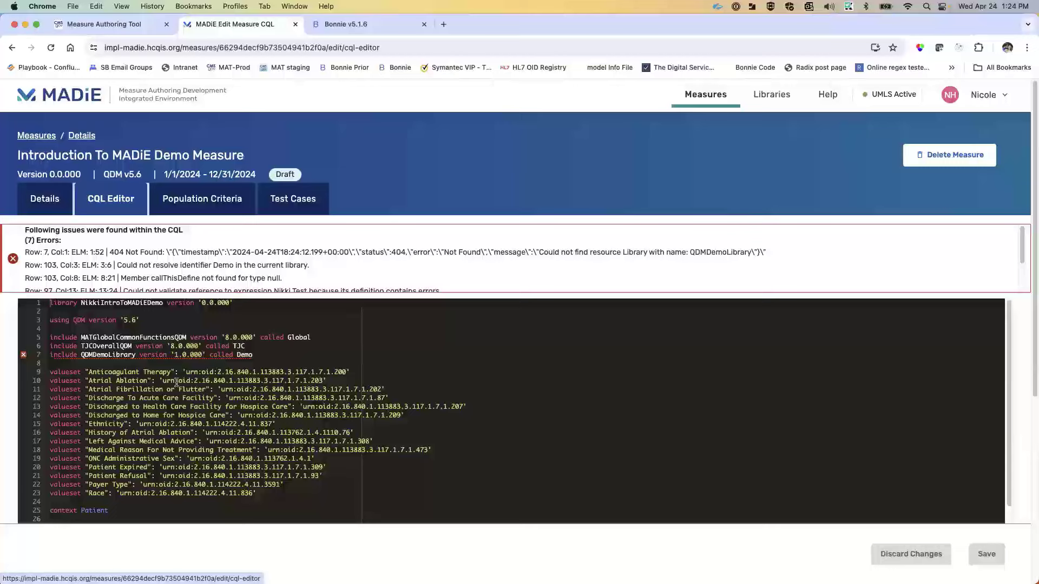
{"action": "mouse_move", "coordinate": [24, 355]}
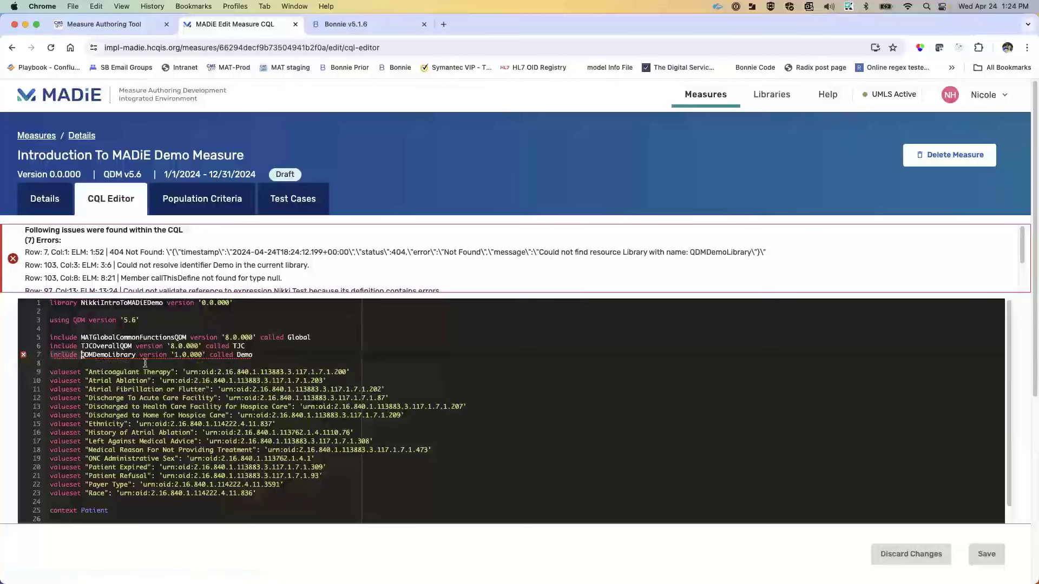
{"action": "left_click", "coordinate": [233, 372]}
{"action": "left_click", "coordinate": [251, 353]}
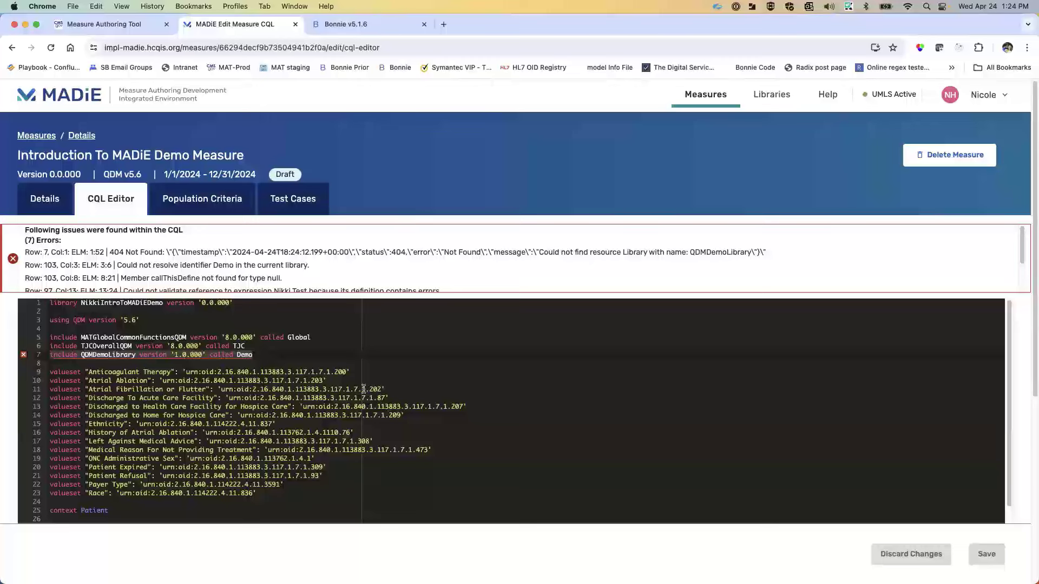
{"action": "double_click", "coordinate": [125, 337]}
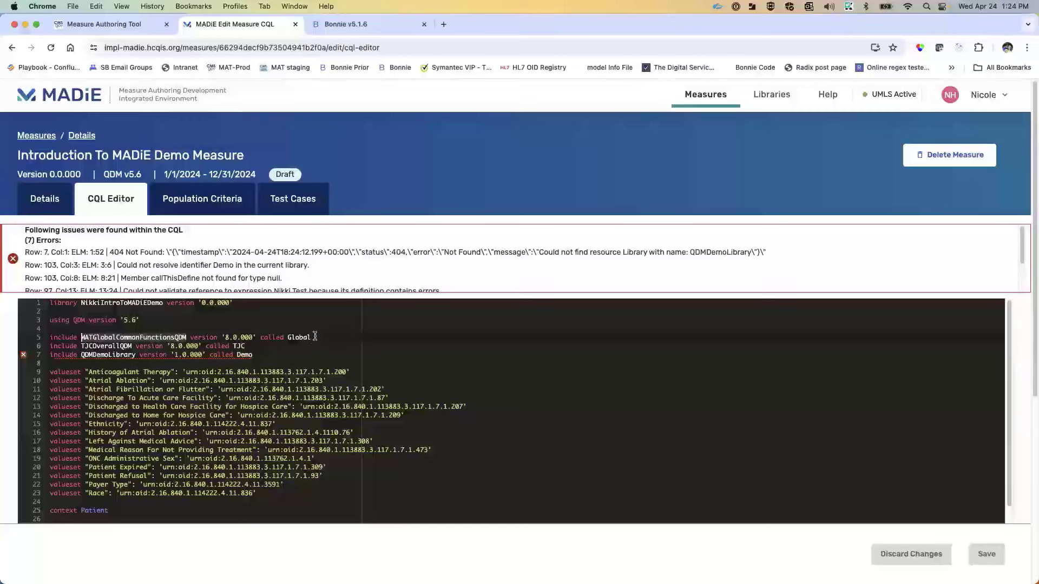
{"action": "left_click", "coordinate": [136, 355]}
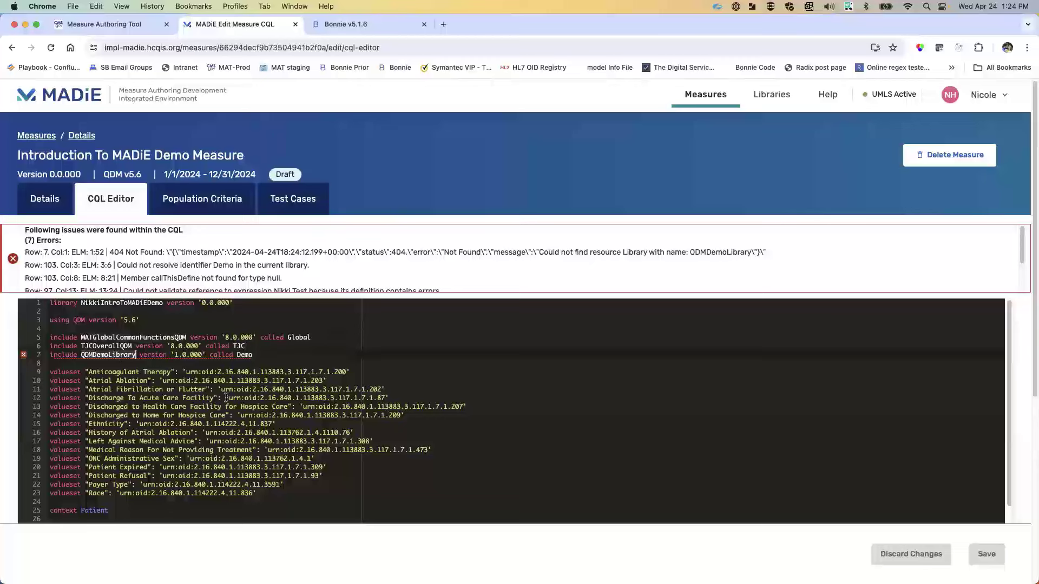
Open the MAT CQL library list and pick the QDMDemoLibrary name from line 7 of the measure CQL.
{"action": "left_click", "coordinate": [130, 31]}
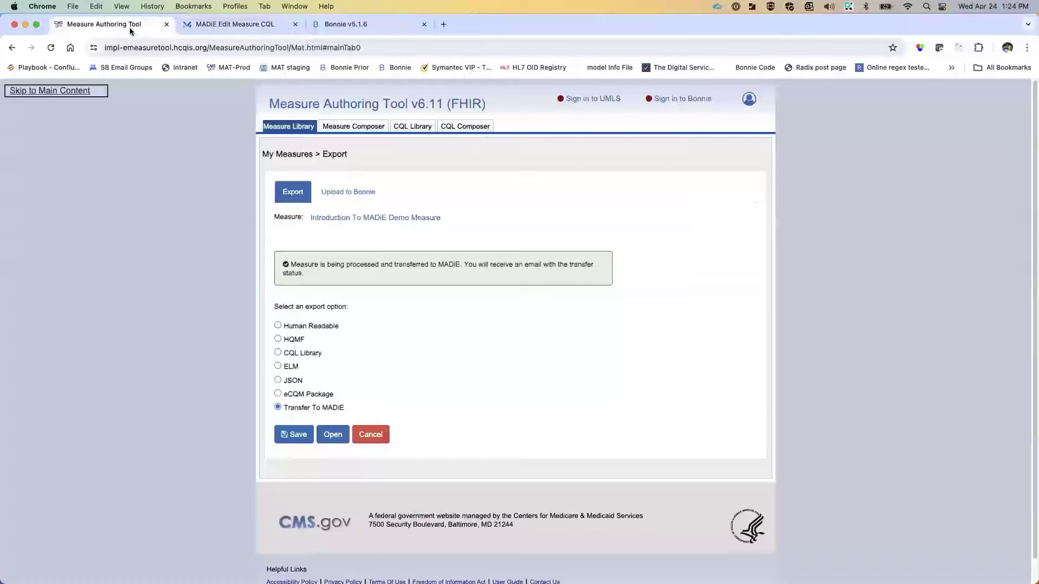
{"action": "left_click", "coordinate": [346, 221]}
{"action": "left_click", "coordinate": [288, 126]}
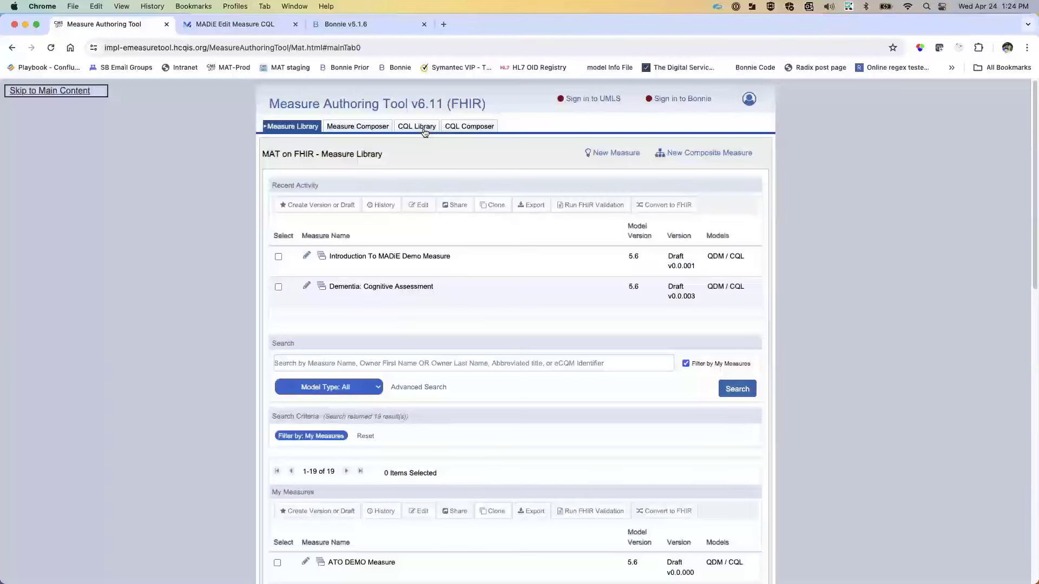
{"action": "left_click", "coordinate": [425, 129]}
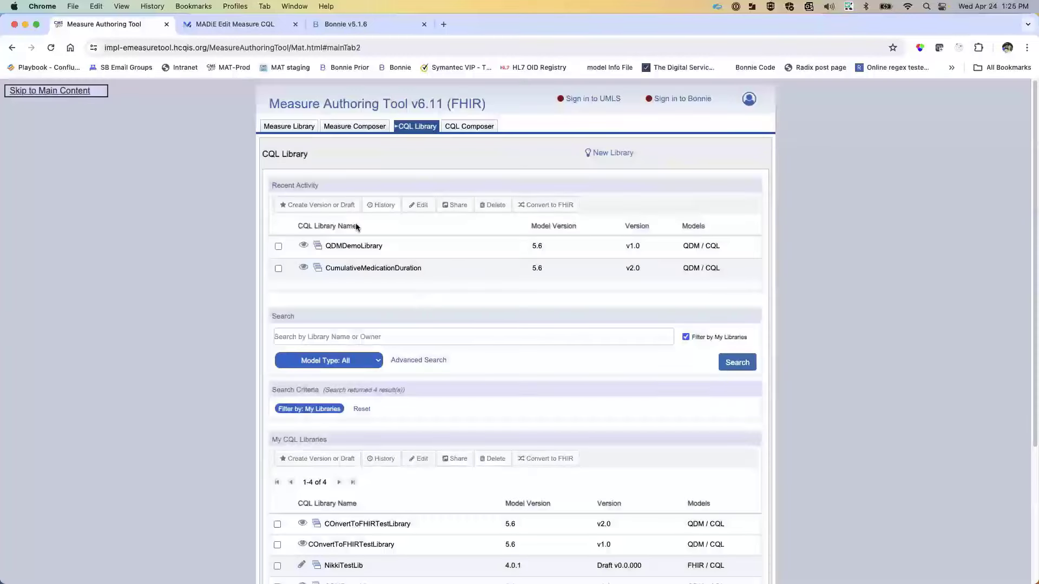
{"action": "left_click", "coordinate": [226, 22]}
{"action": "left_click", "coordinate": [124, 355]}
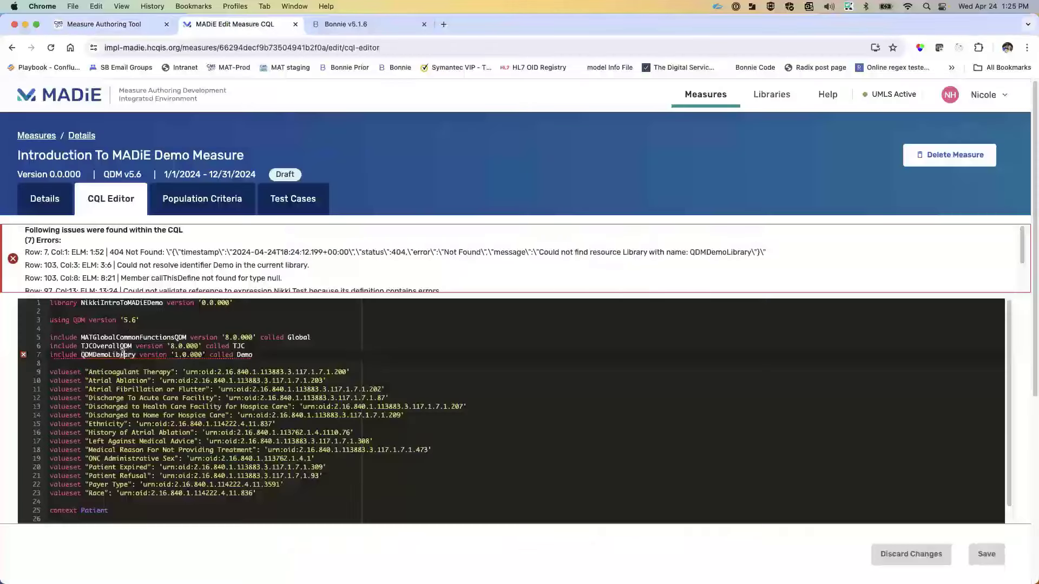
Search MAT libraries for QDMDemoLibrary, open it in CQL Composer, and copy its name.
{"action": "left_click", "coordinate": [108, 25]}
{"action": "left_click", "coordinate": [421, 338]}
{"action": "type", "text": "QDMDemoLibrary"}
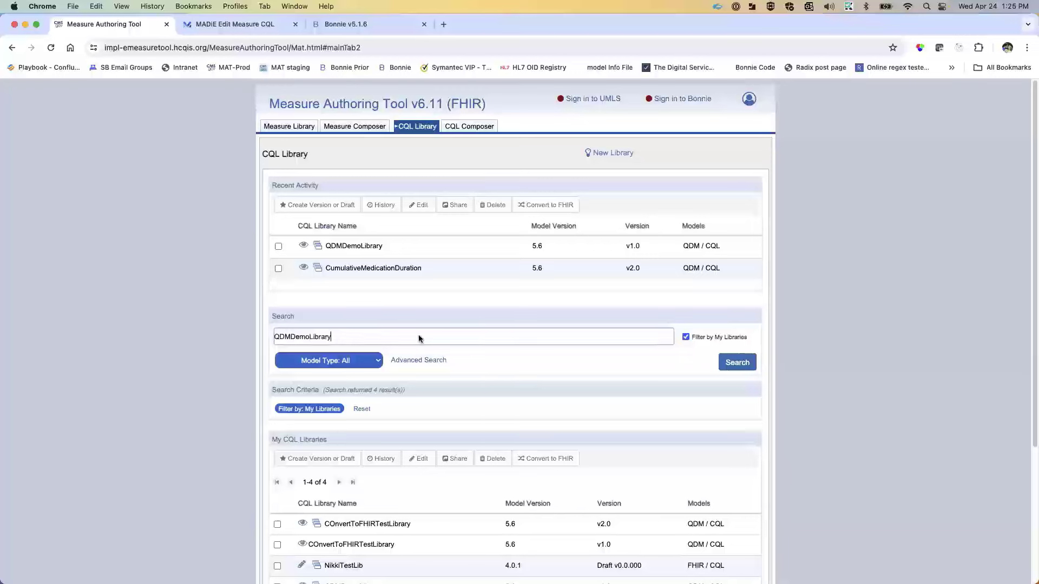
{"action": "left_click", "coordinate": [748, 360]}
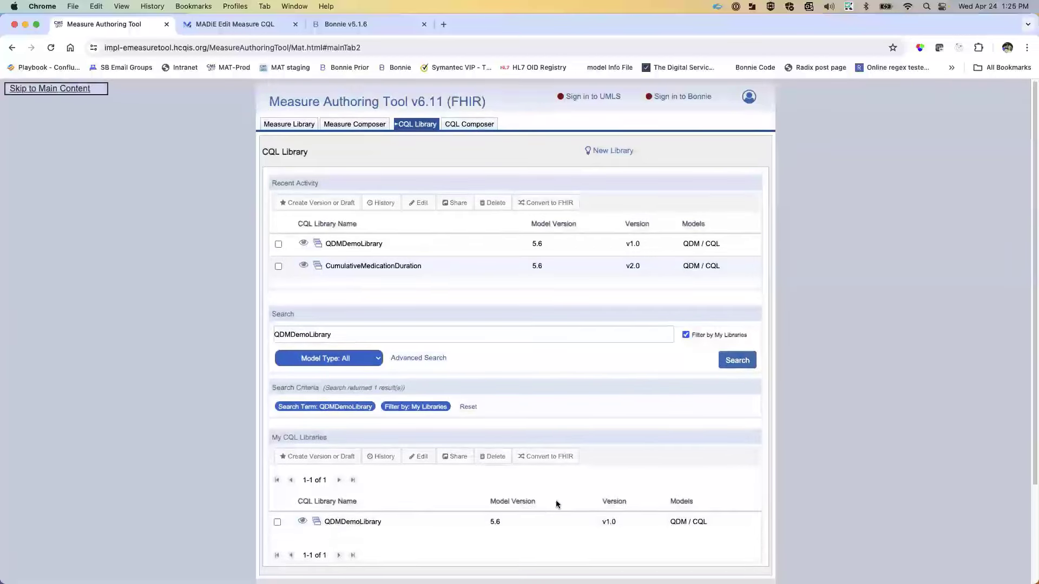
{"action": "scroll", "coordinate": [433, 498], "scroll_direction": "down", "scroll_amount": 2}
{"action": "left_click", "coordinate": [361, 482]}
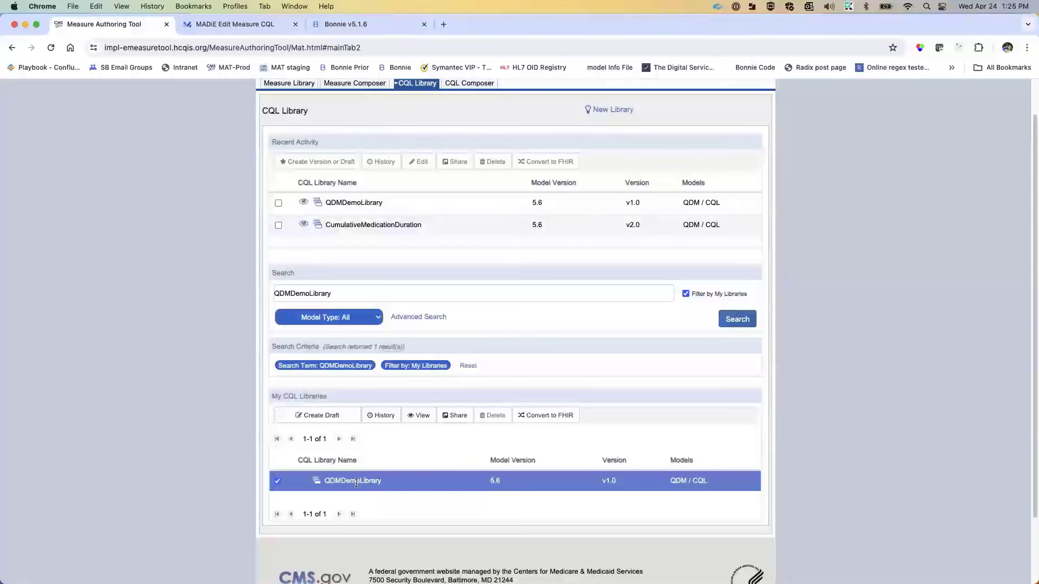
{"action": "double_click", "coordinate": [357, 482]}
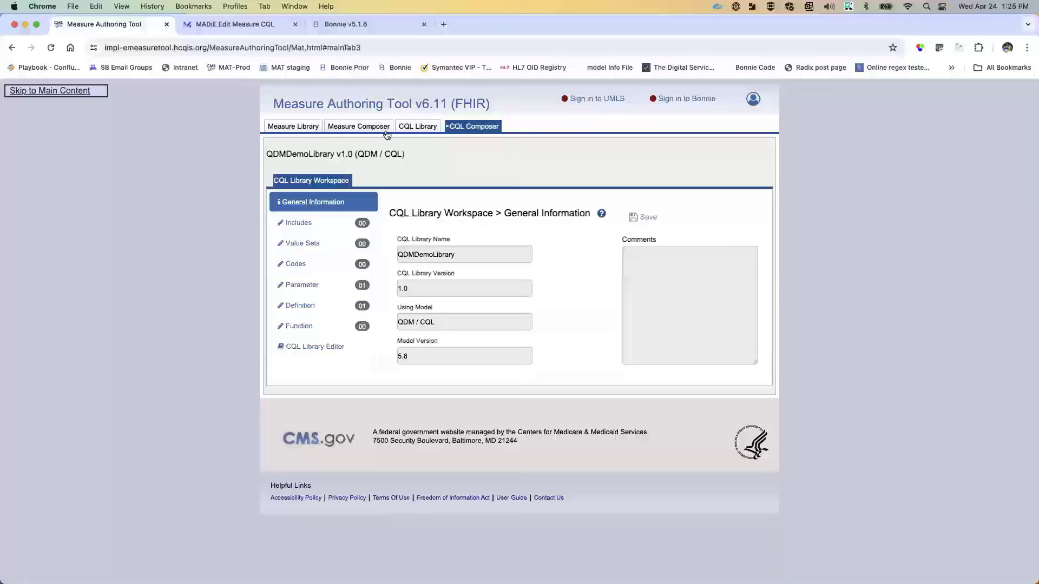
{"action": "left_click", "coordinate": [432, 259]}
{"action": "double_click", "coordinate": [431, 256]}
{"action": "key", "text": "super+c"}
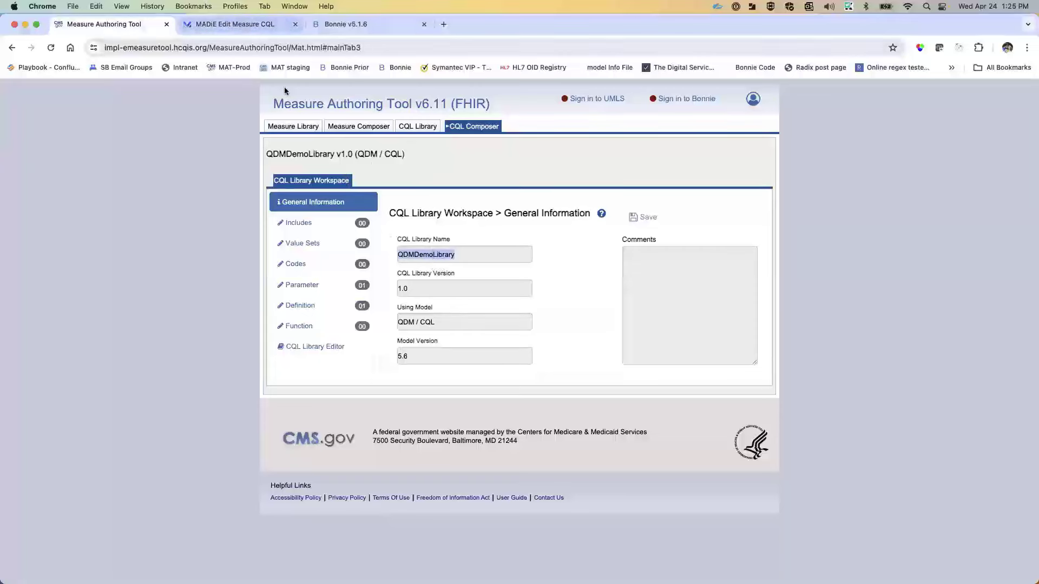
{"action": "left_click", "coordinate": [247, 22]}
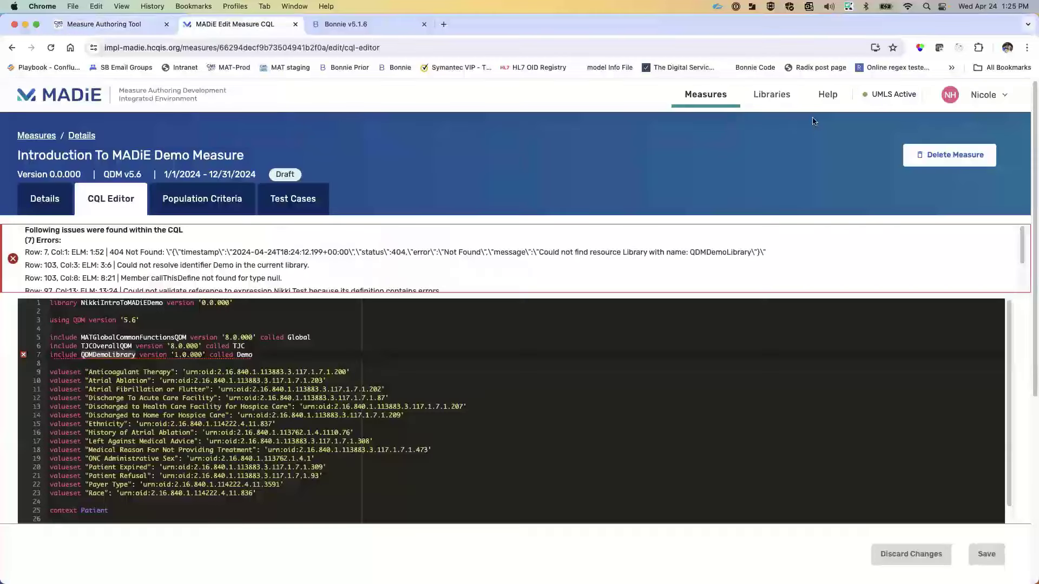
Create a QDM v5.6 library QDMDemoLibrary, described 'QDM Demo Library', with publisher SemanticBits.
{"action": "left_click", "coordinate": [764, 95]}
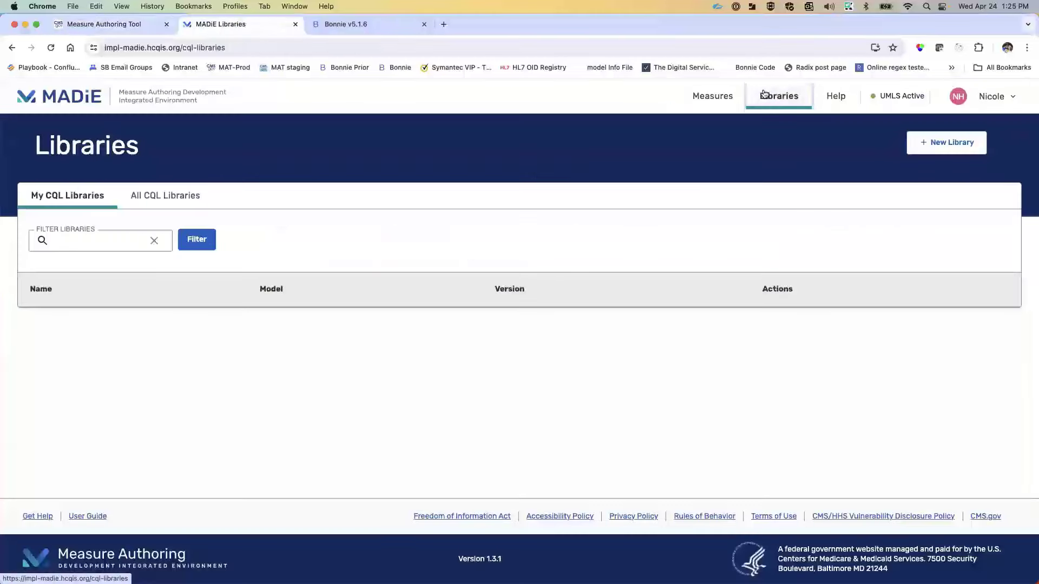
{"action": "left_click", "coordinate": [938, 148]}
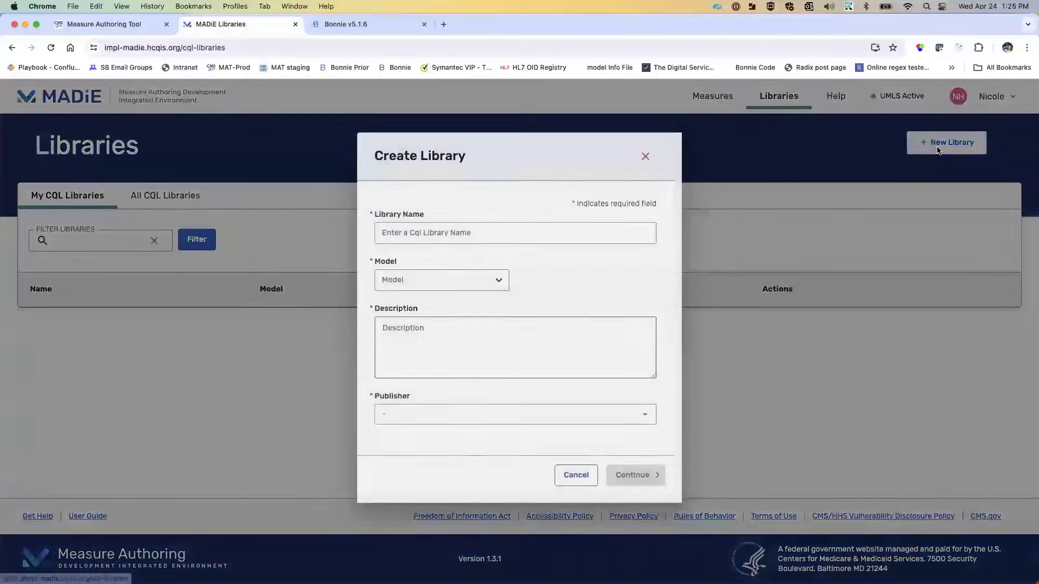
{"action": "left_click", "coordinate": [454, 234]}
{"action": "key", "text": "super+v"}
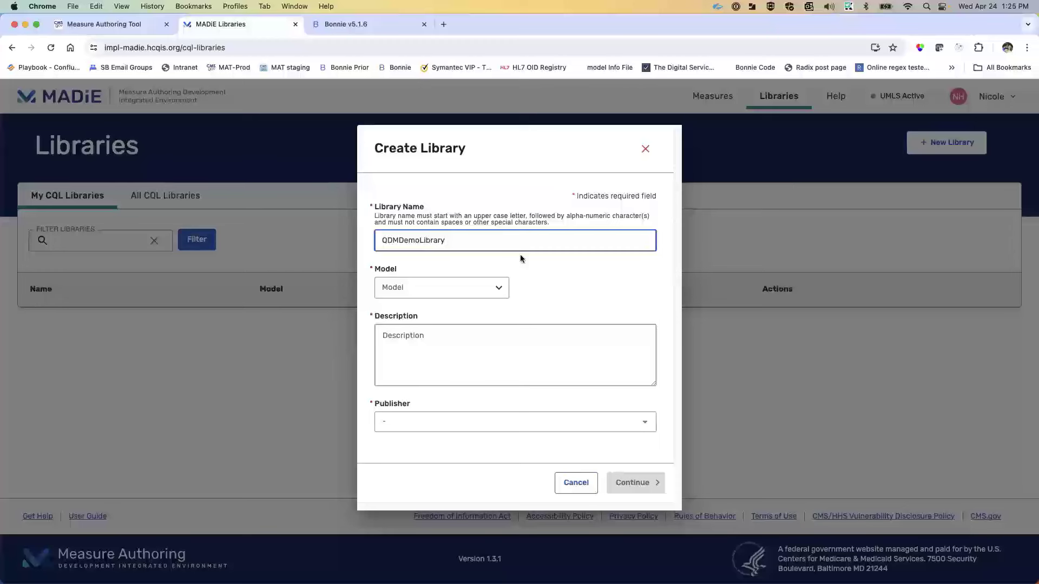
{"action": "left_click", "coordinate": [493, 283]}
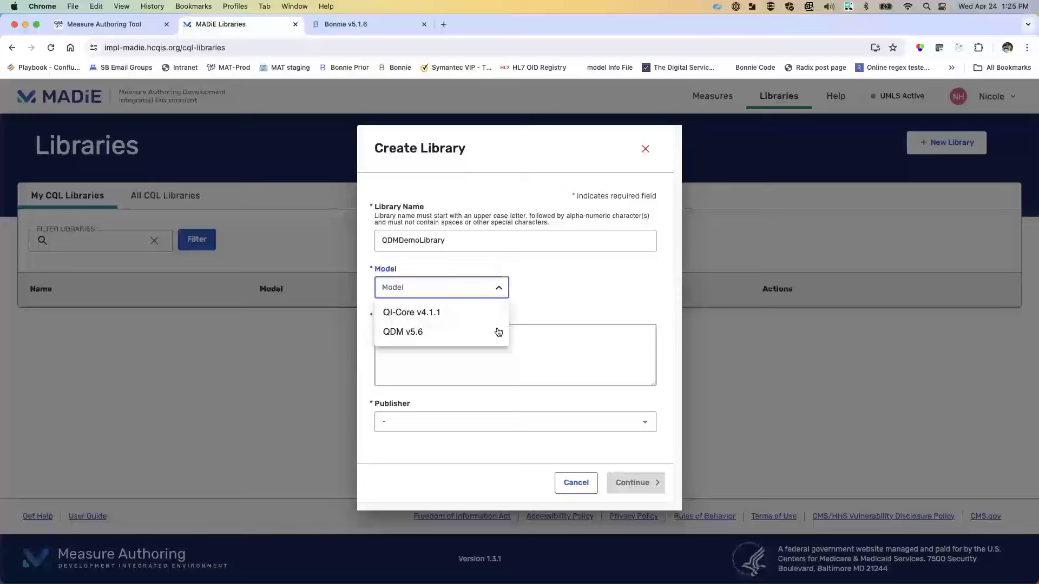
{"action": "left_click", "coordinate": [476, 332]}
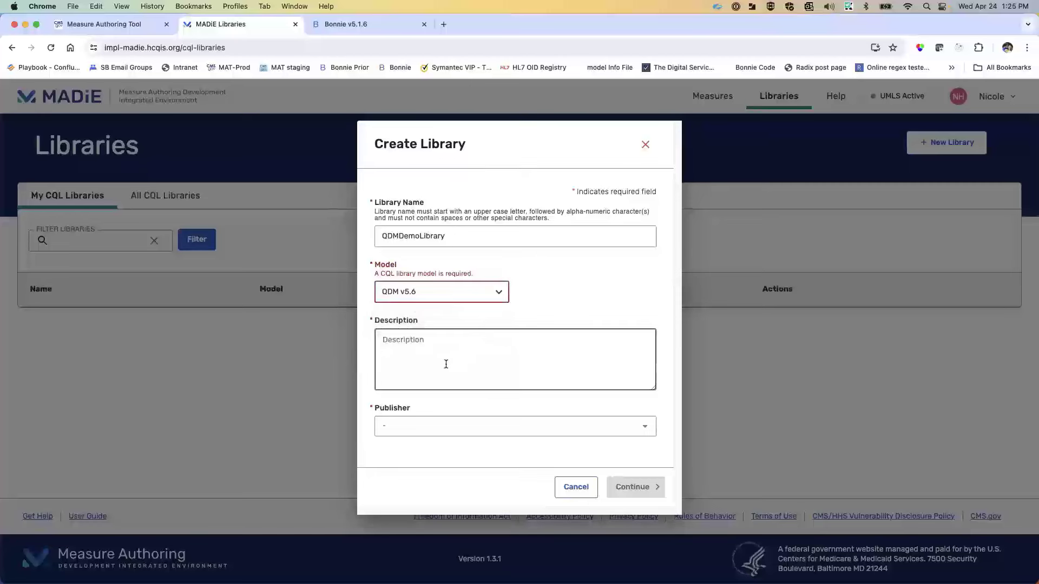
{"action": "left_click", "coordinate": [446, 363]}
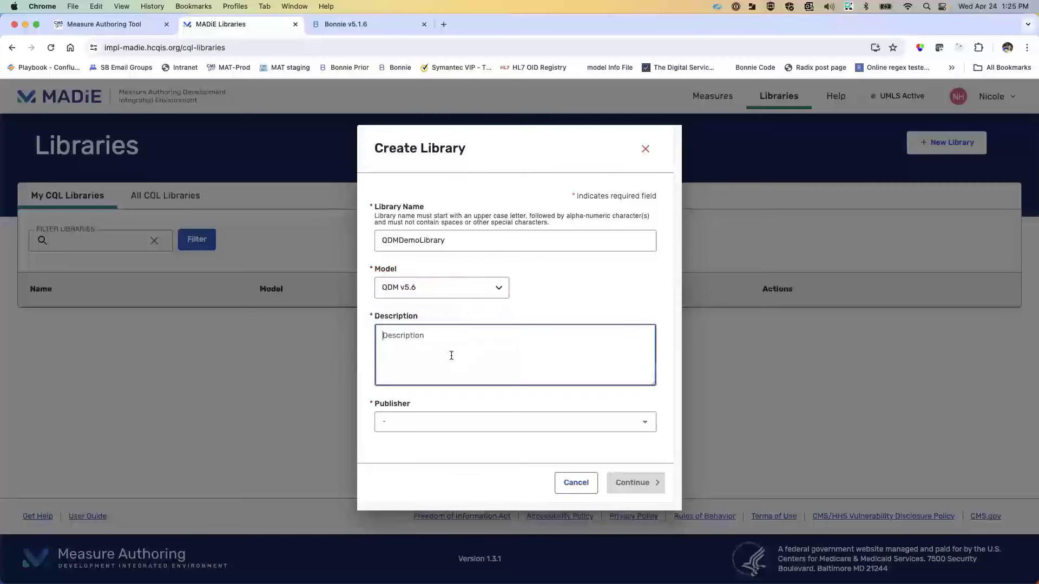
{"action": "type", "text": "QDM Demo Library"}
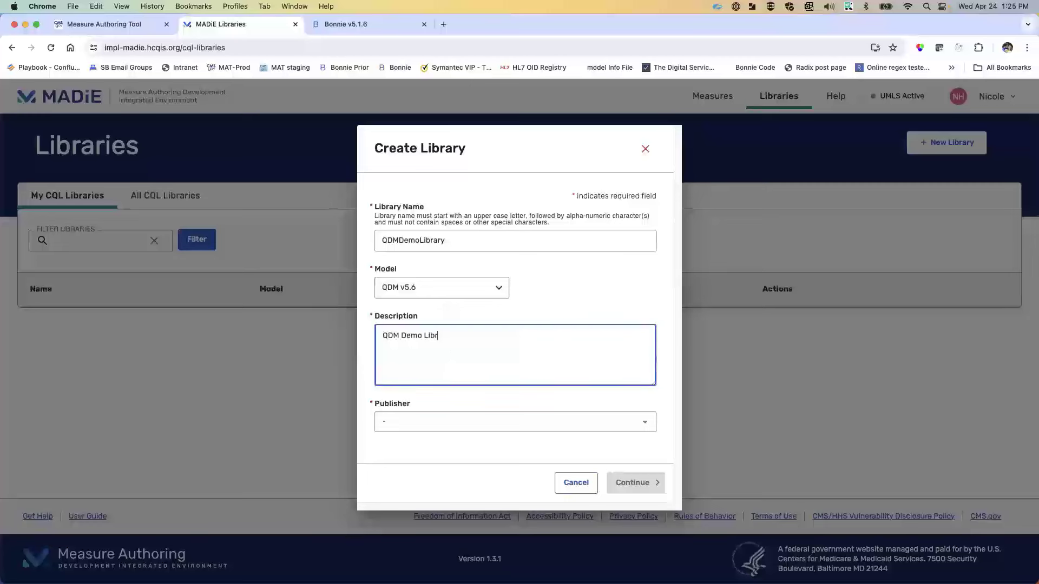
{"action": "left_click", "coordinate": [533, 421]}
{"action": "scroll", "coordinate": [497, 278], "scroll_direction": "down", "scroll_amount": 20}
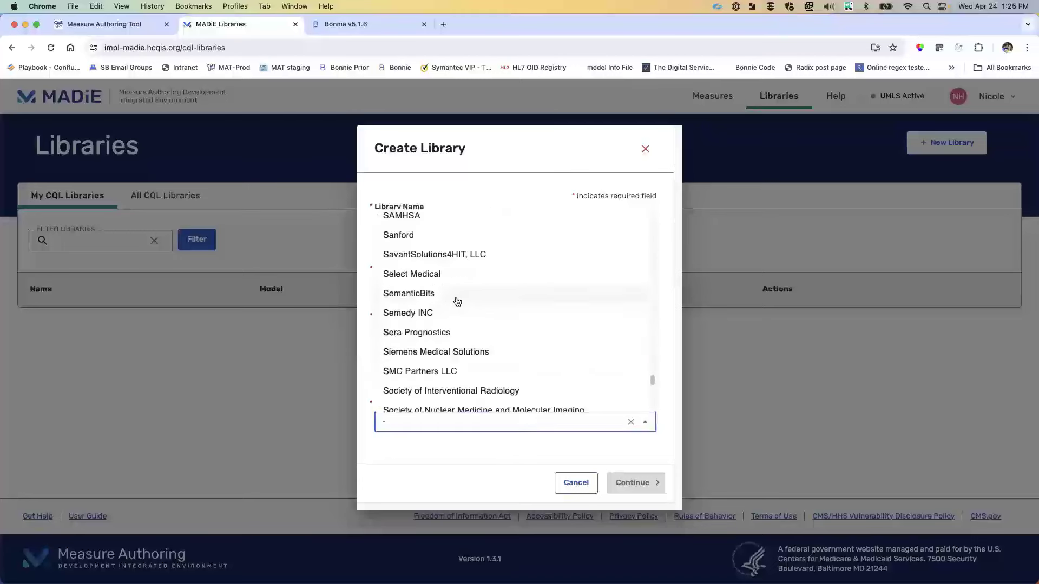
{"action": "left_click", "coordinate": [454, 298]}
{"action": "left_click", "coordinate": [641, 483]}
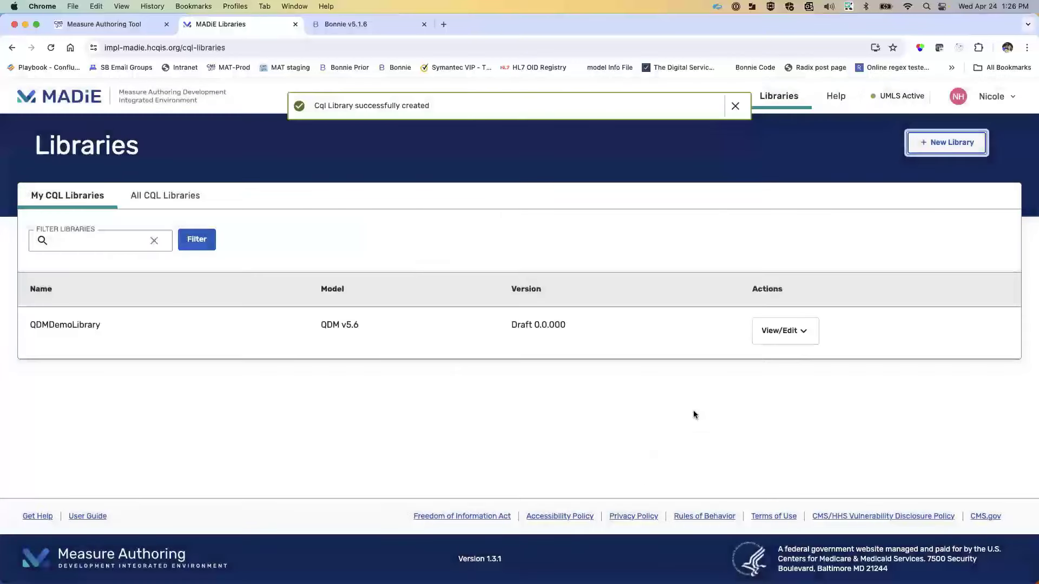
Paste QDMDemoLibrary's ten lines of CQL from MAT into MADiE's library editor and save.
{"action": "left_click", "coordinate": [790, 333]}
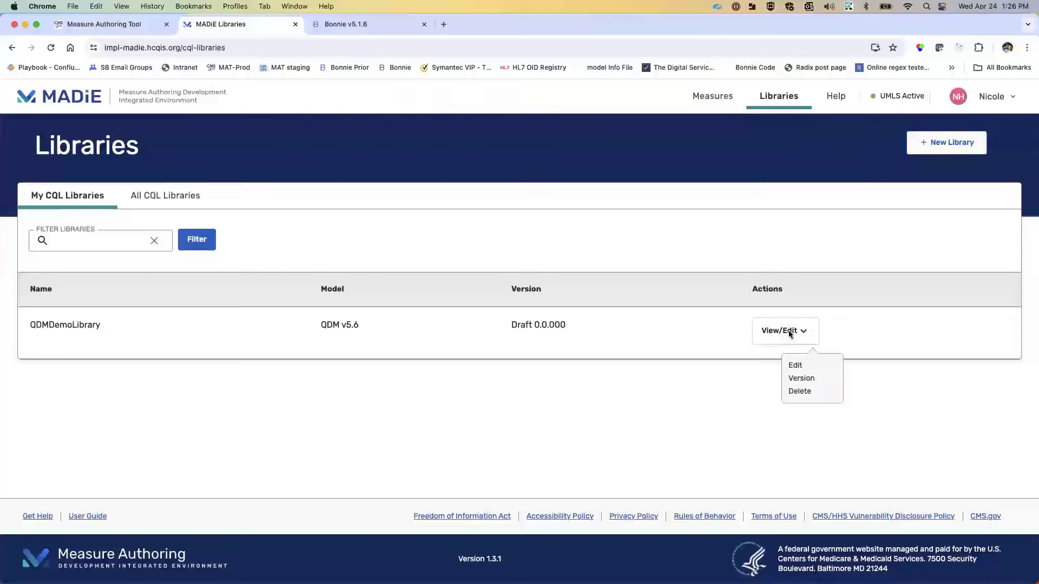
{"action": "left_click", "coordinate": [794, 366]}
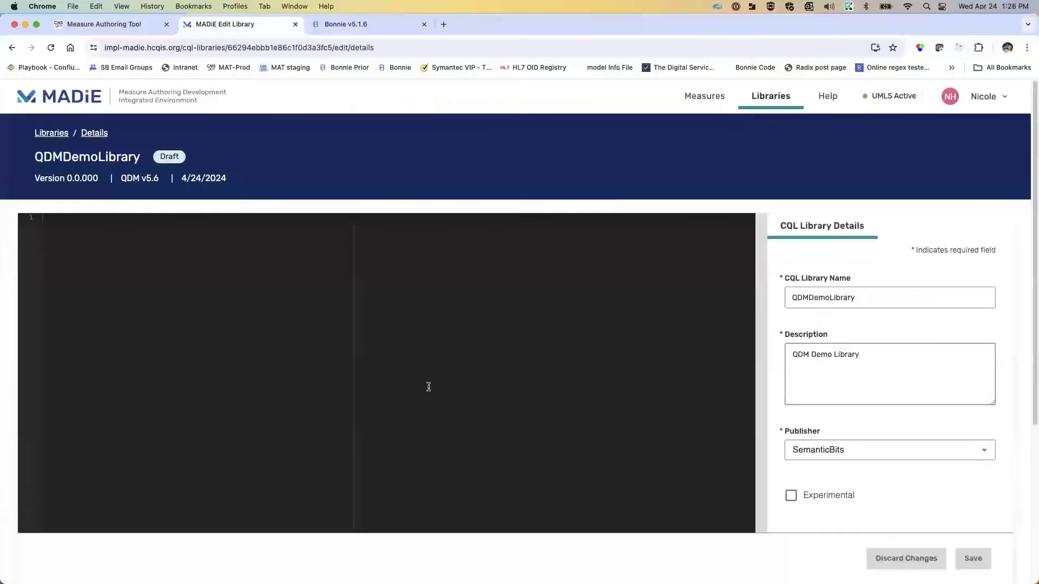
{"action": "left_click", "coordinate": [105, 25]}
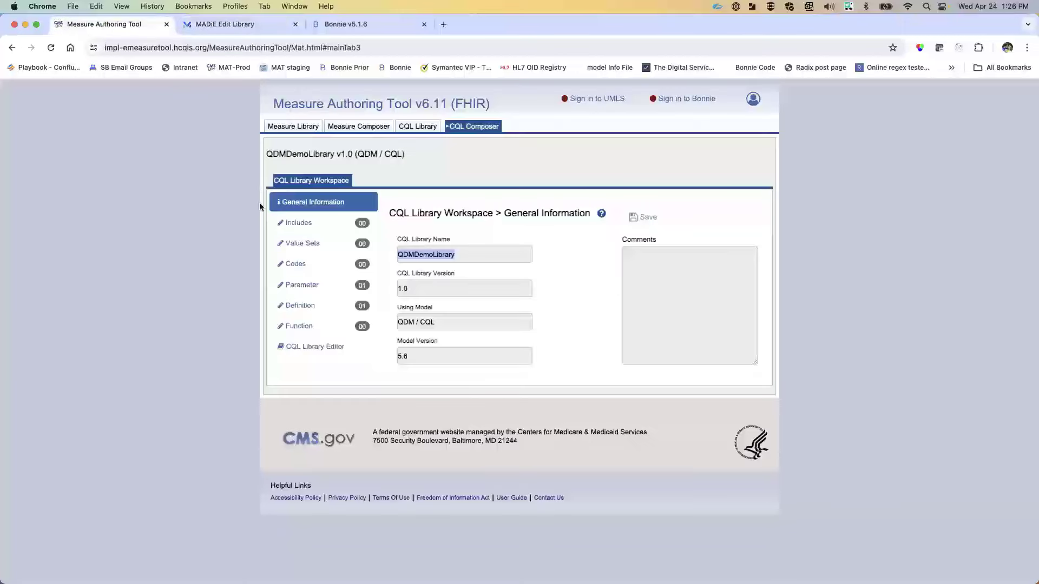
{"action": "left_click", "coordinate": [319, 347]}
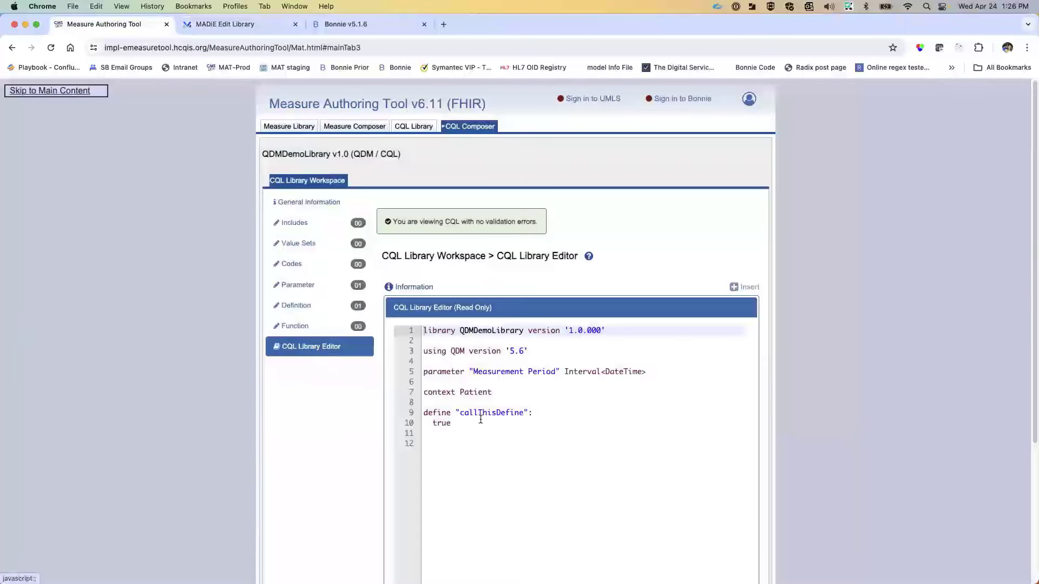
{"action": "left_click_drag", "start_coordinate": [487, 427], "coordinate": [406, 328]}
{"action": "key", "text": "super+c"}
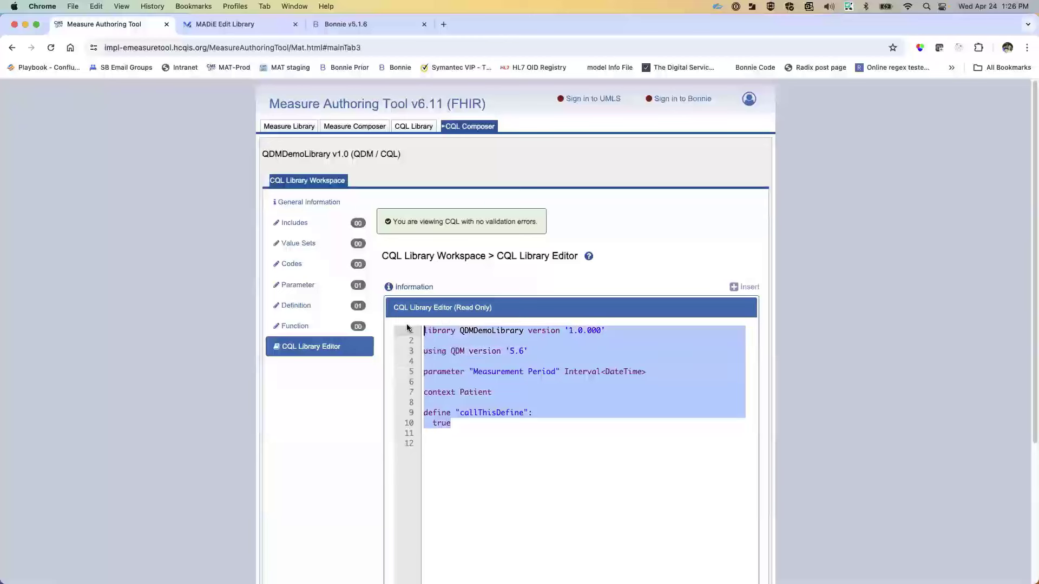
{"action": "left_click", "coordinate": [547, 448]}
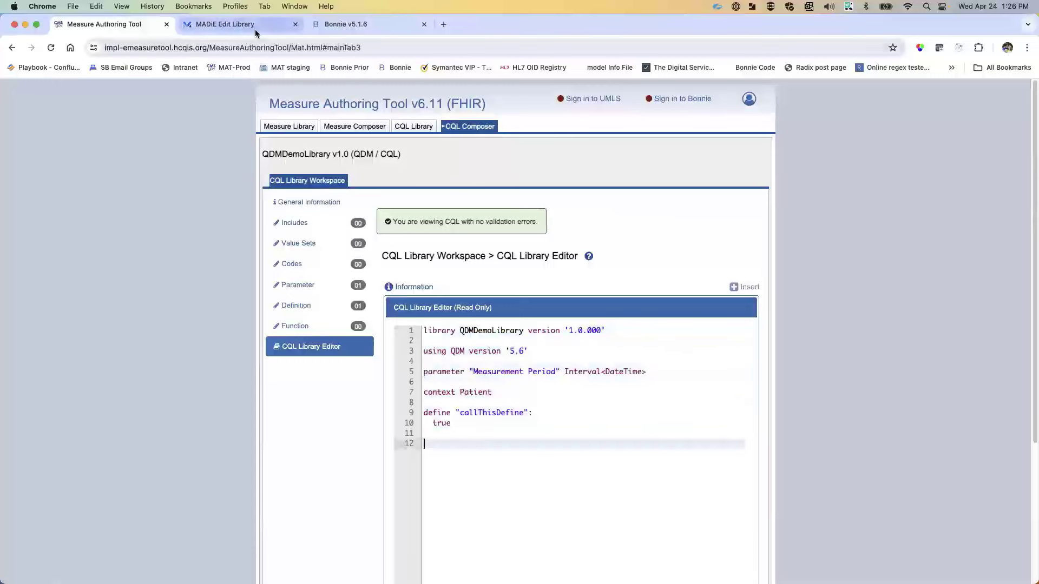
{"action": "left_click", "coordinate": [255, 29]}
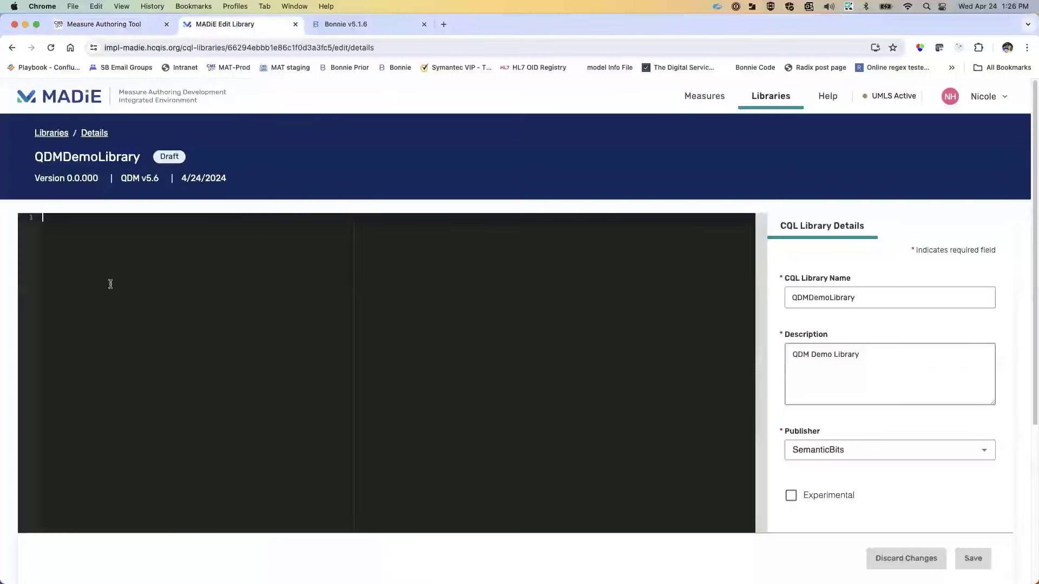
{"action": "key", "text": "super+v"}
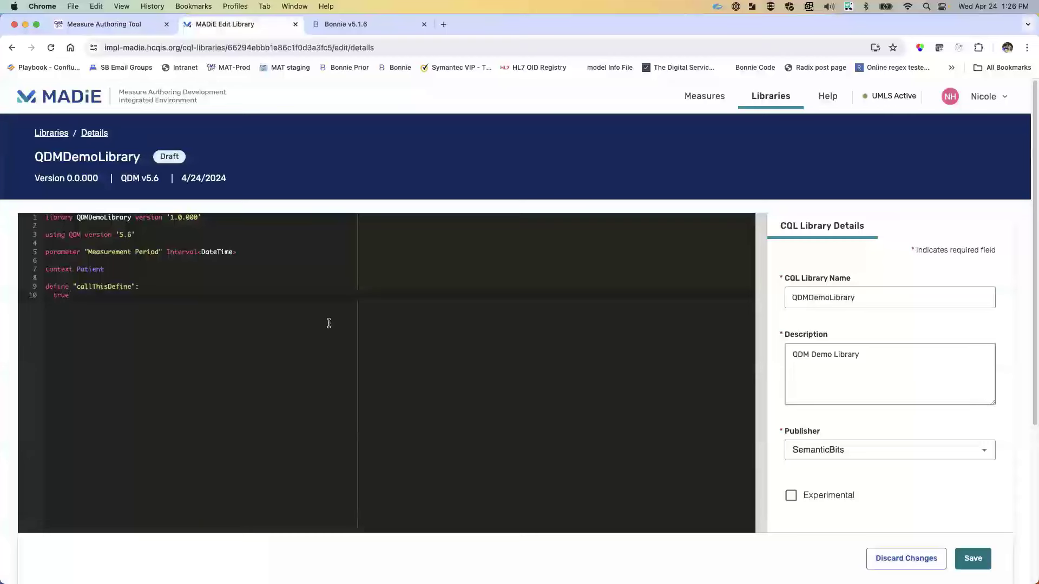
{"action": "left_click", "coordinate": [979, 567]}
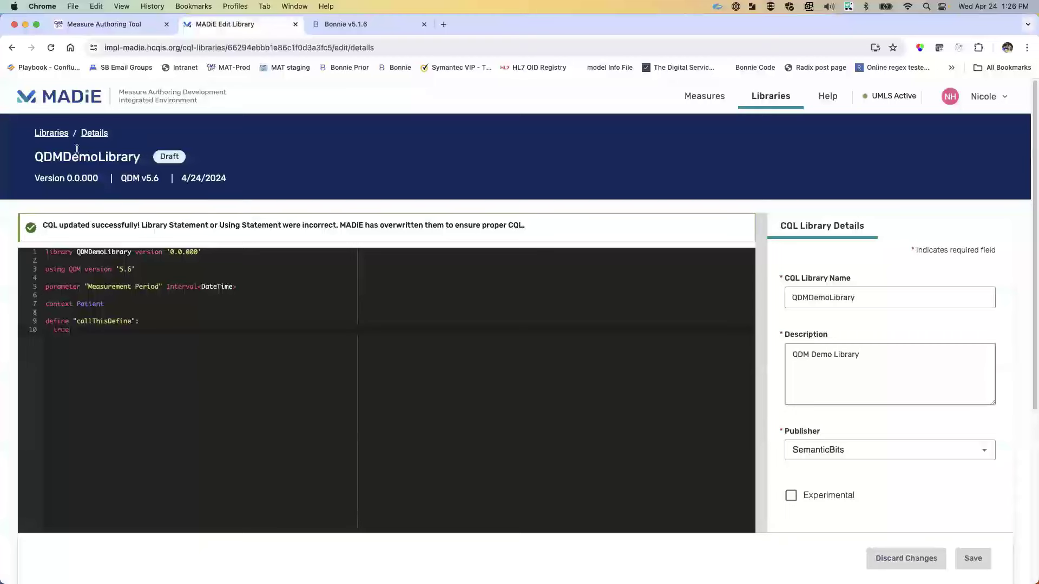
{"action": "left_click", "coordinate": [56, 132]}
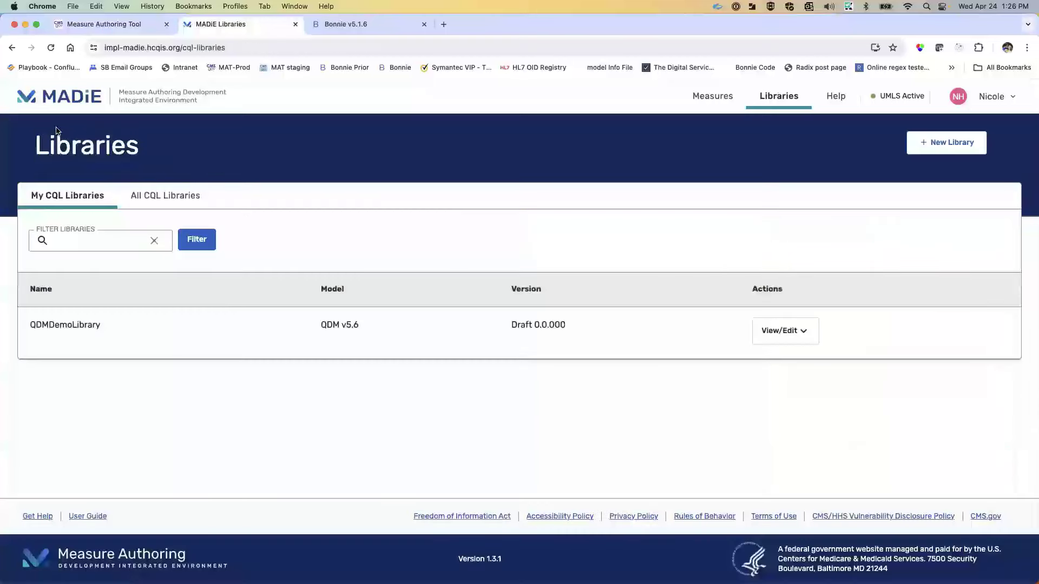
Version QDMDemoLibrary as MAJOR 1.0.000 and check the new version in its details.
{"action": "left_click_drag", "start_coordinate": [504, 327], "coordinate": [595, 337]}
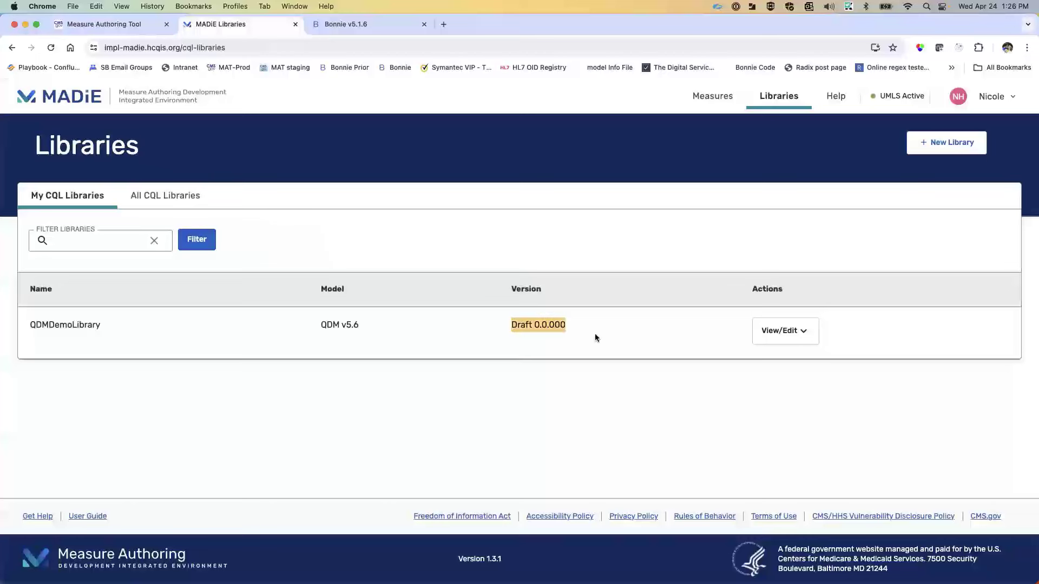
{"action": "left_click", "coordinate": [797, 332]}
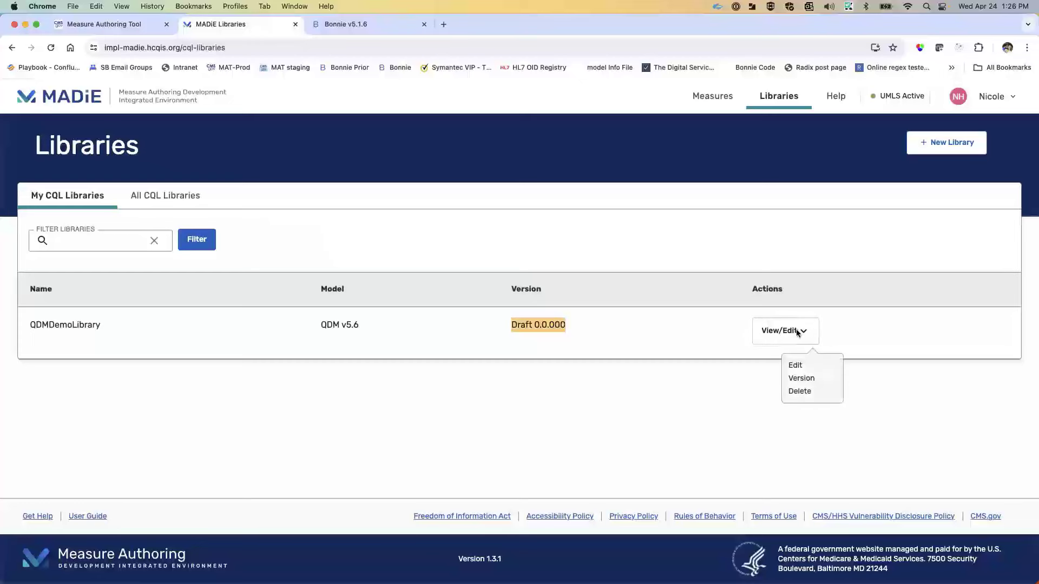
{"action": "left_click", "coordinate": [830, 373]}
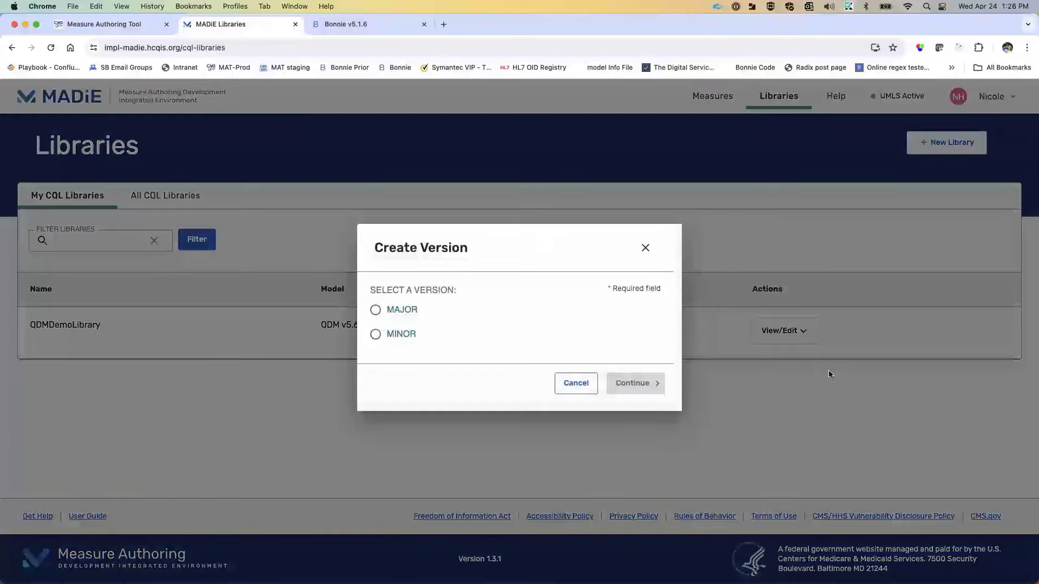
{"action": "left_click", "coordinate": [407, 312]}
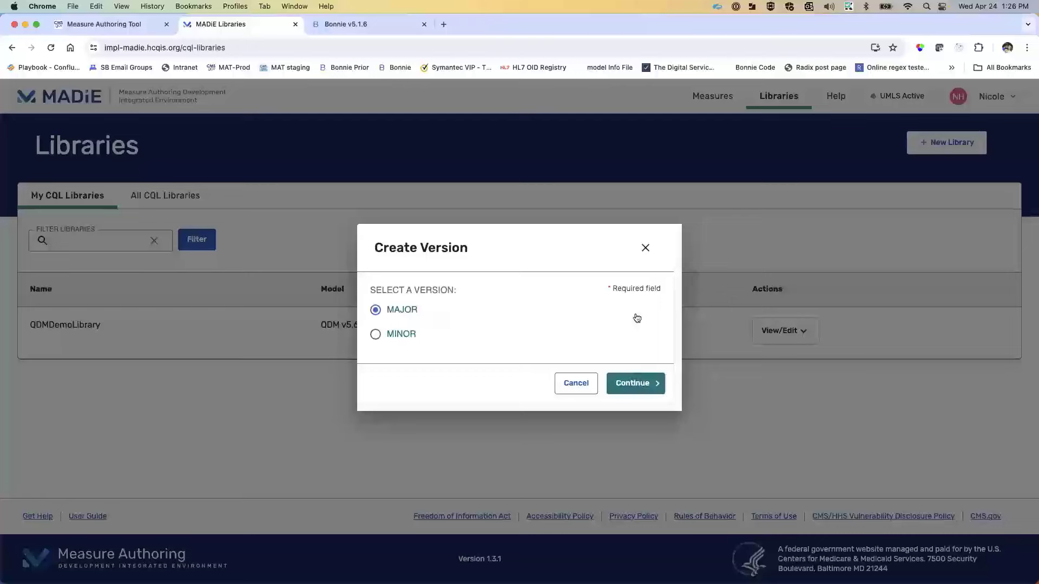
{"action": "left_click", "coordinate": [648, 389]}
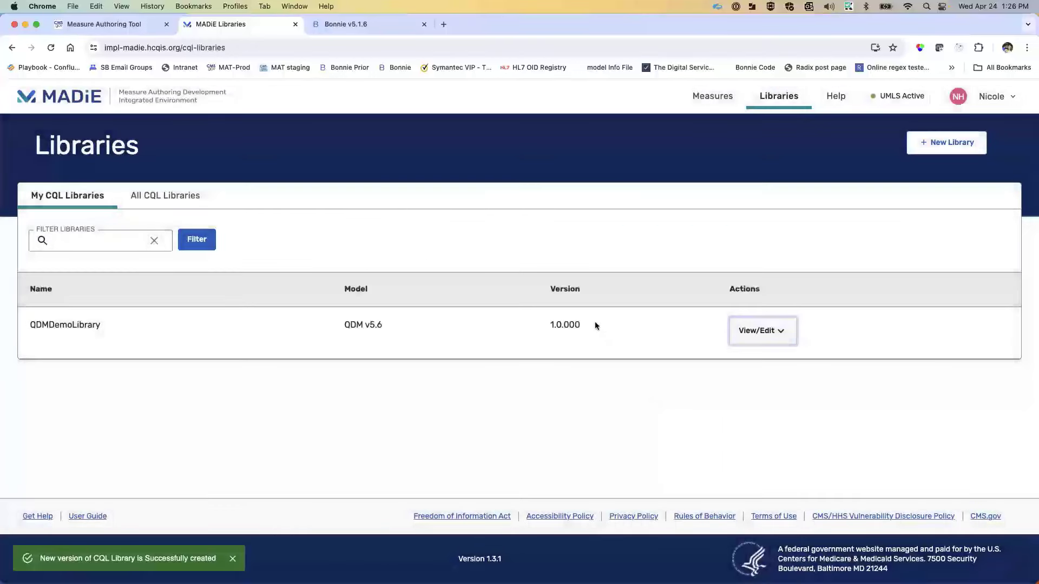
{"action": "left_click_drag", "start_coordinate": [595, 322], "coordinate": [522, 324]}
{"action": "left_click", "coordinate": [67, 336]}
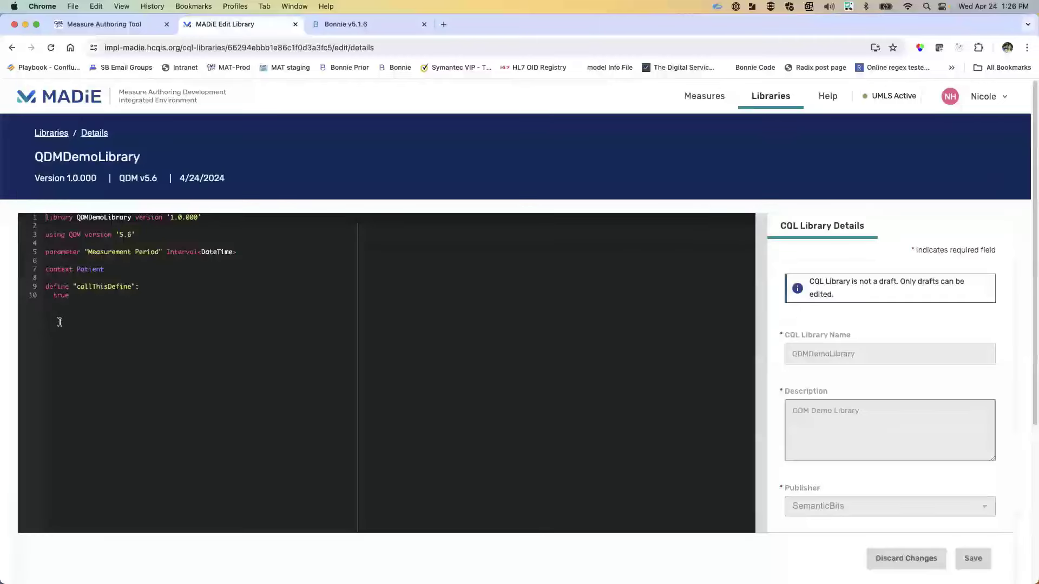
{"action": "left_click", "coordinate": [39, 132]}
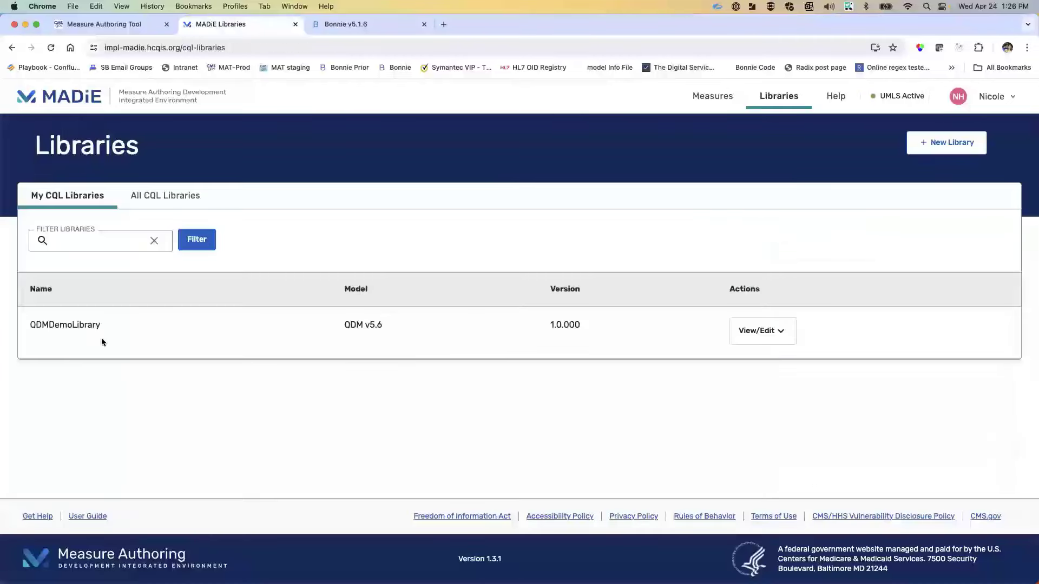
Open the demo measure's CQL and review its QDMDemoLibrary include line.
{"action": "left_click", "coordinate": [717, 101]}
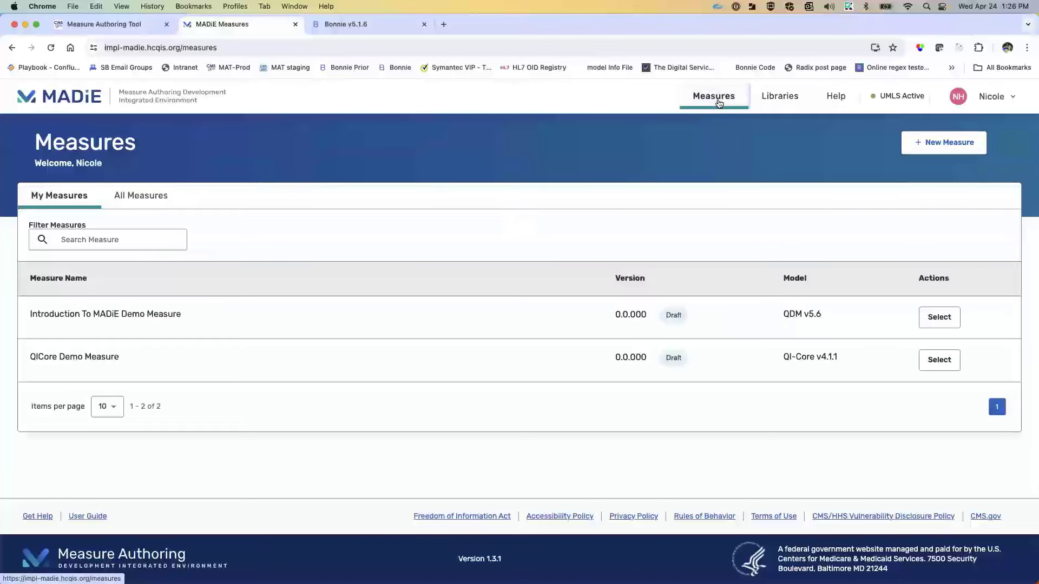
{"action": "left_click", "coordinate": [930, 324]}
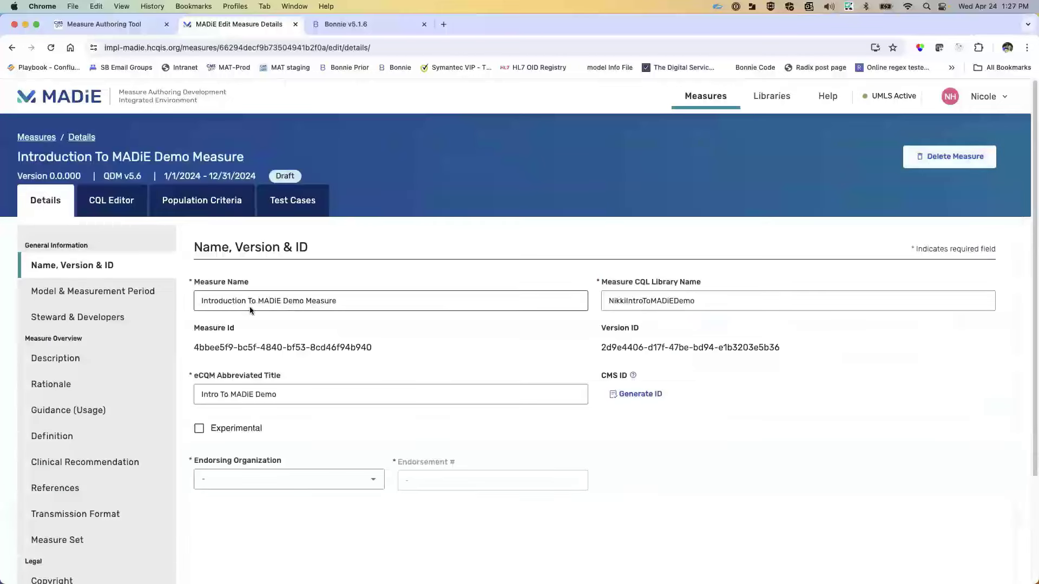
{"action": "left_click", "coordinate": [114, 211]}
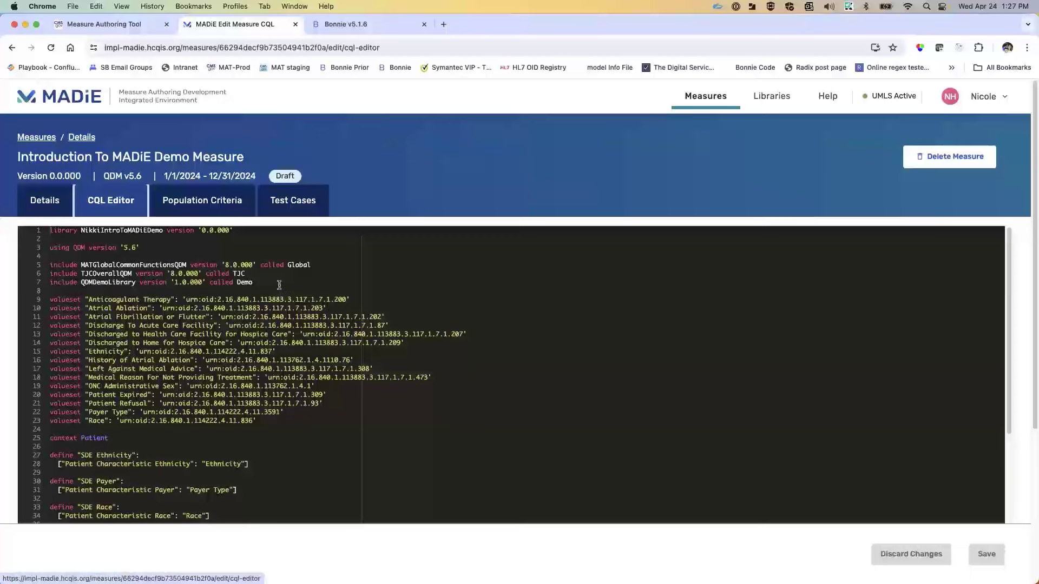
{"action": "left_click_drag", "start_coordinate": [279, 284], "coordinate": [49, 284]}
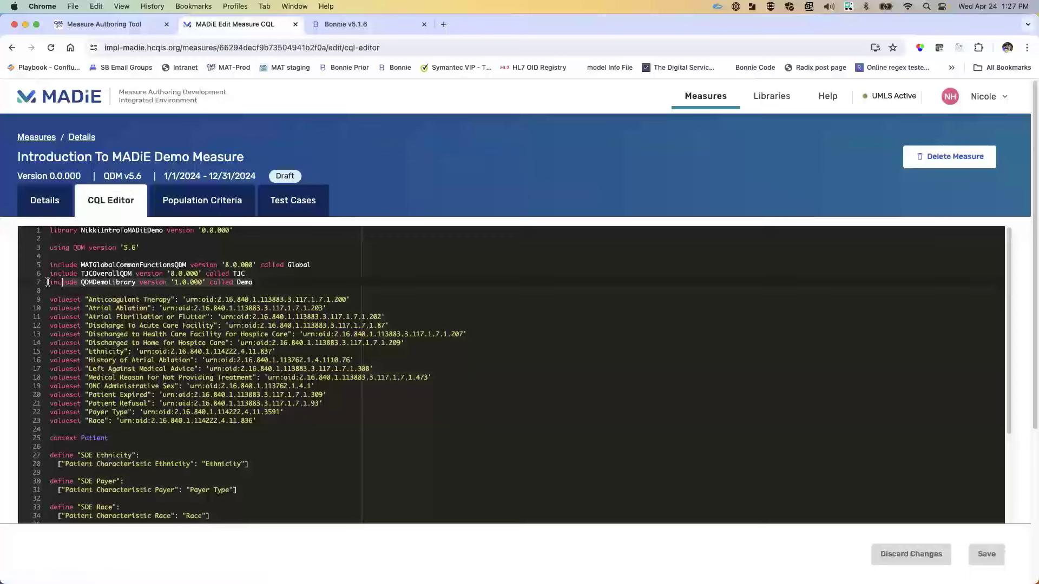
{"action": "left_click", "coordinate": [210, 360]}
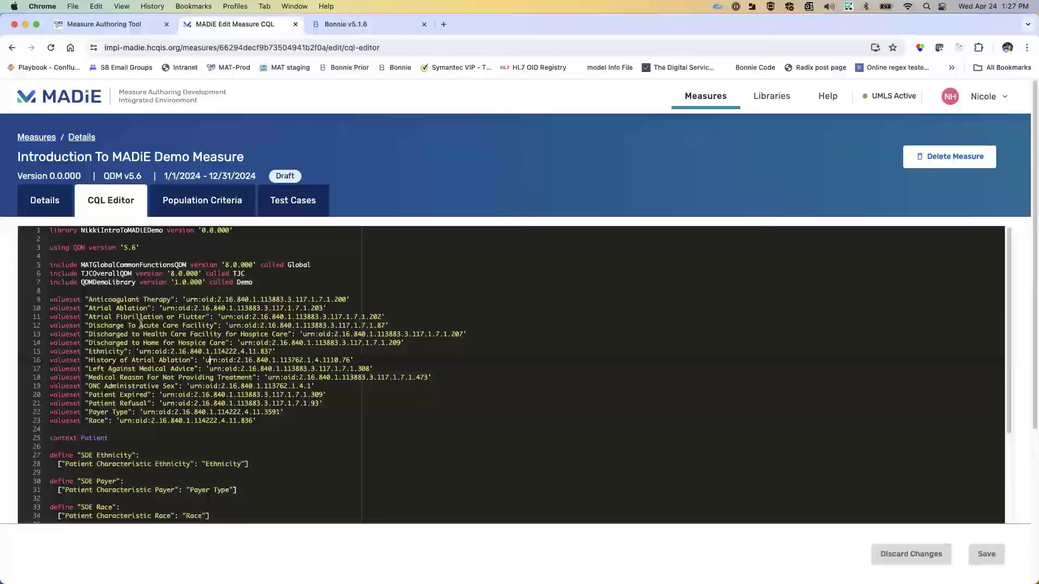
{"action": "left_click", "coordinate": [100, 281]}
Save the measure's CQL and show its Proportion population criteria base configuration.
{"action": "scroll", "coordinate": [291, 355], "scroll_direction": "down", "scroll_amount": 3}
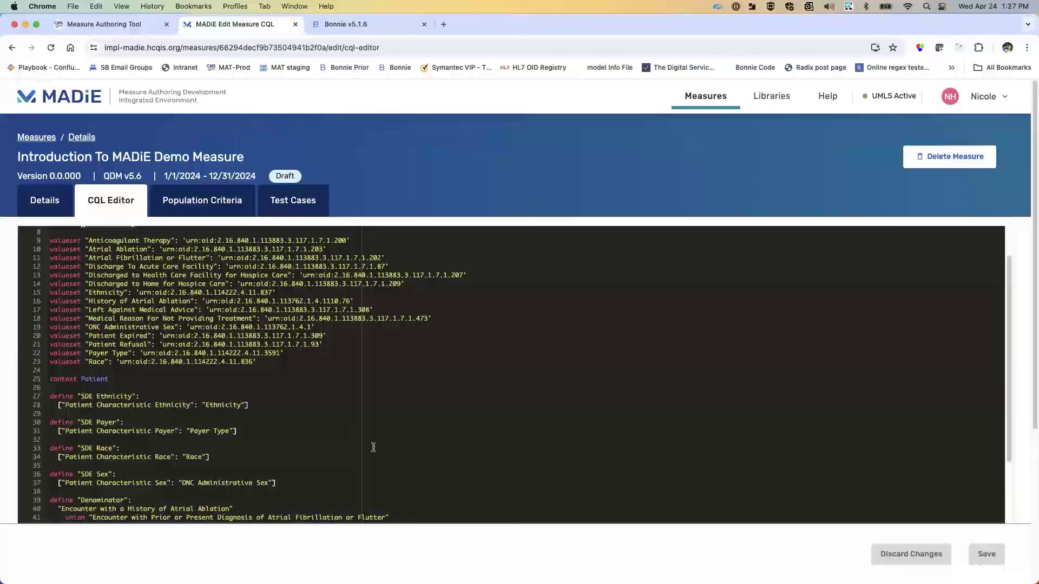
{"action": "left_click", "coordinate": [290, 482]}
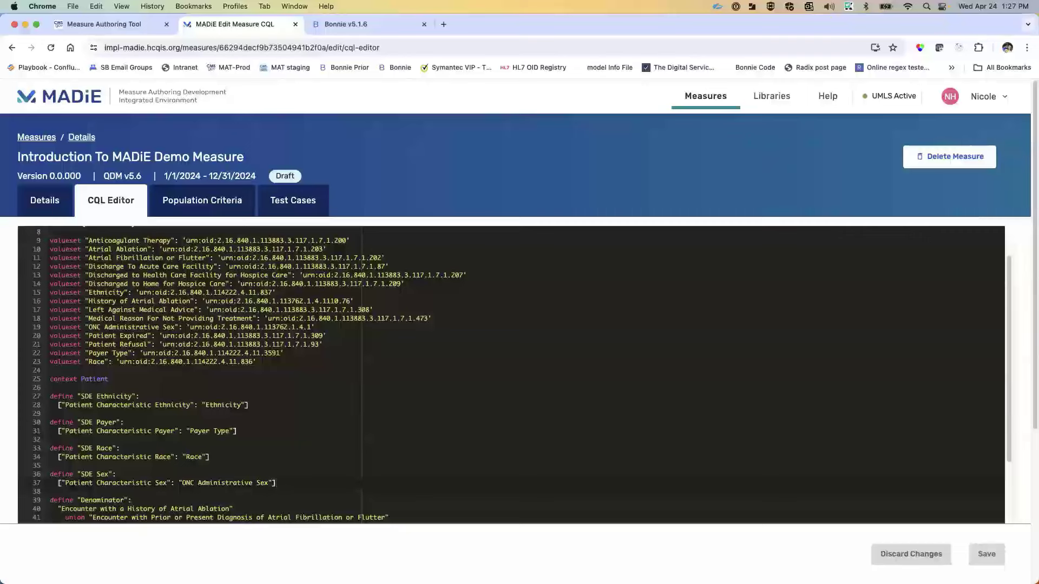
{"action": "left_click", "coordinate": [985, 556]}
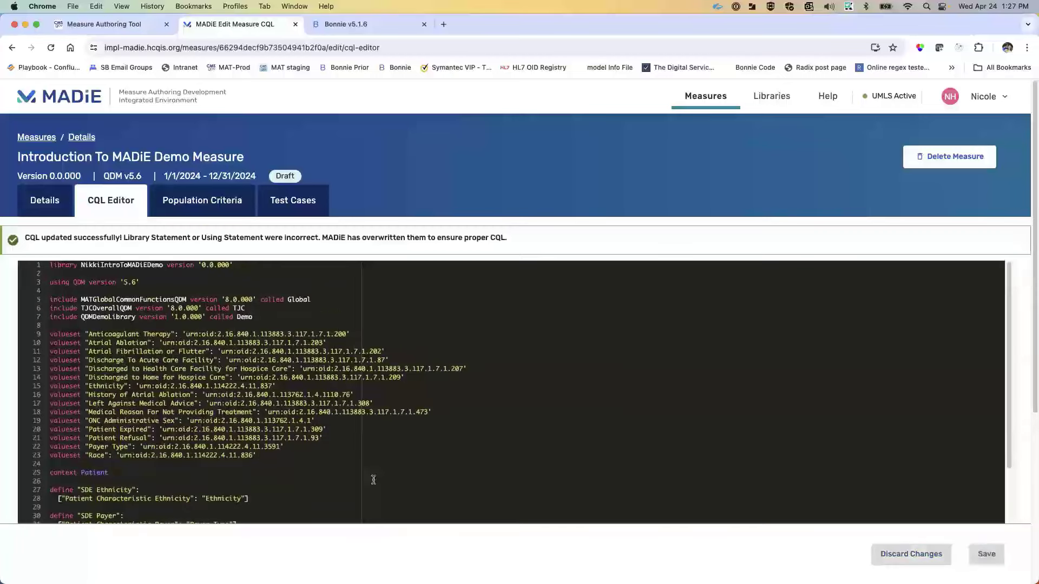
{"action": "left_click", "coordinate": [190, 201]}
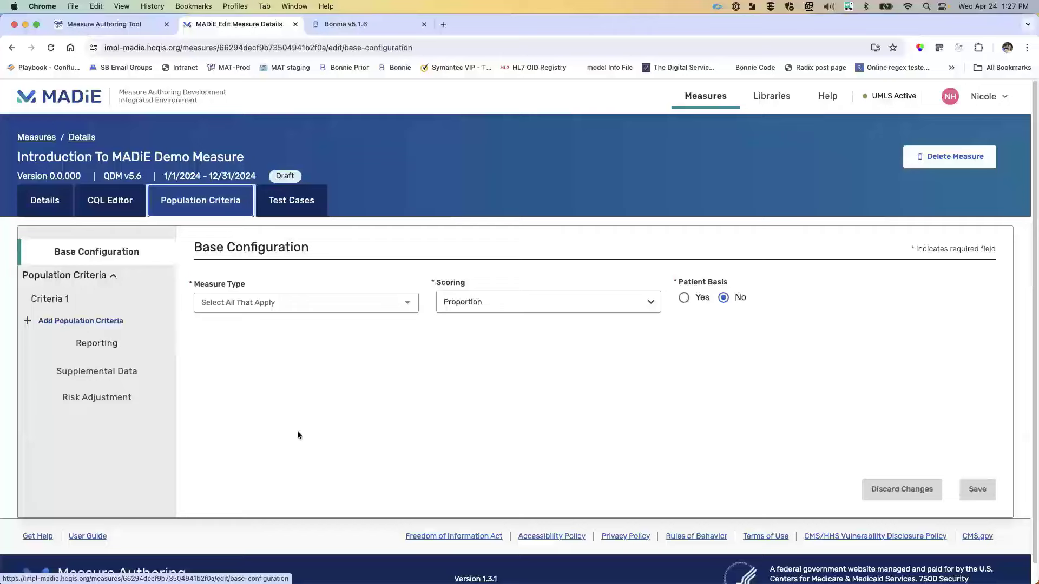
Review the Population Criteria 1 form, then view the demo measure's still-empty Test Cases page.
{"action": "left_click", "coordinate": [78, 305]}
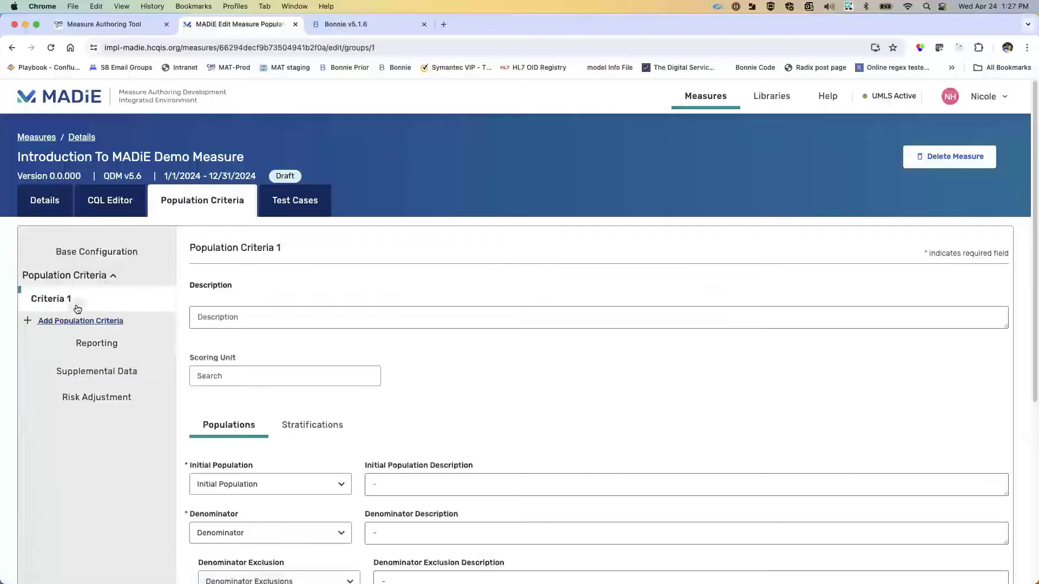
{"action": "scroll", "coordinate": [619, 397], "scroll_direction": "down", "scroll_amount": 5}
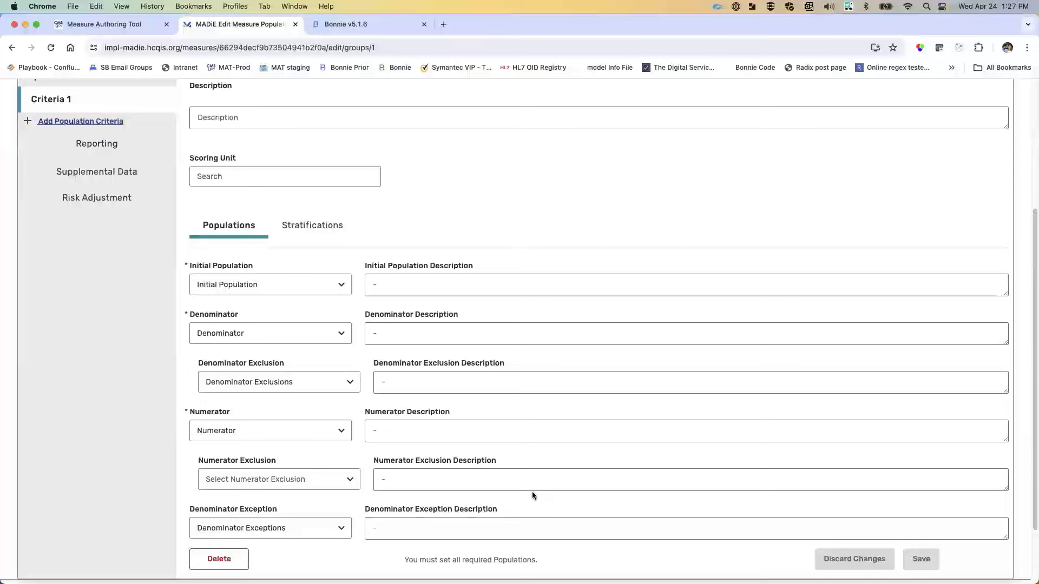
{"action": "scroll", "coordinate": [487, 441], "scroll_direction": "up", "scroll_amount": 3}
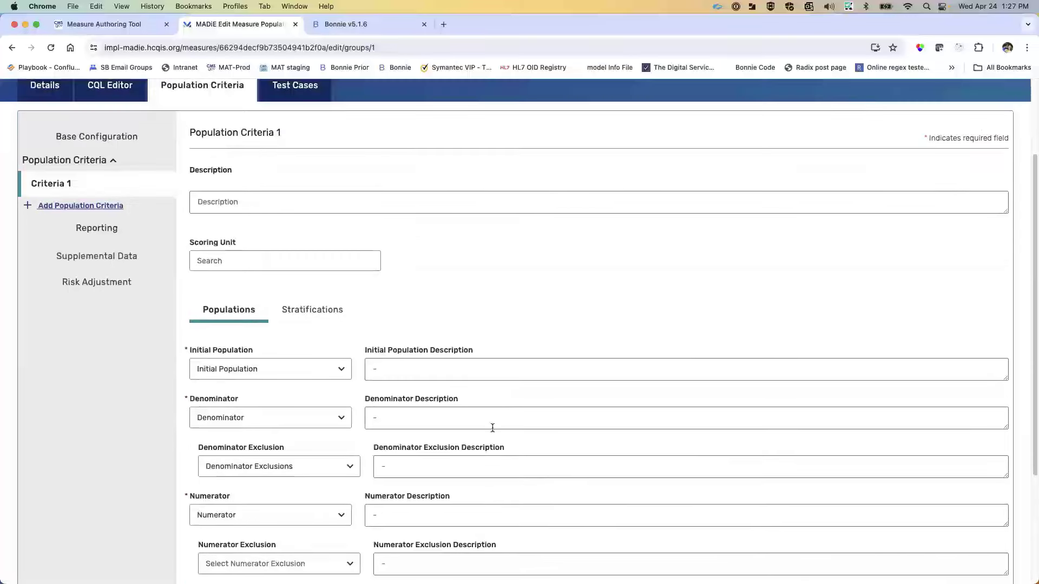
{"action": "scroll", "coordinate": [470, 389], "scroll_direction": "up", "scroll_amount": 4}
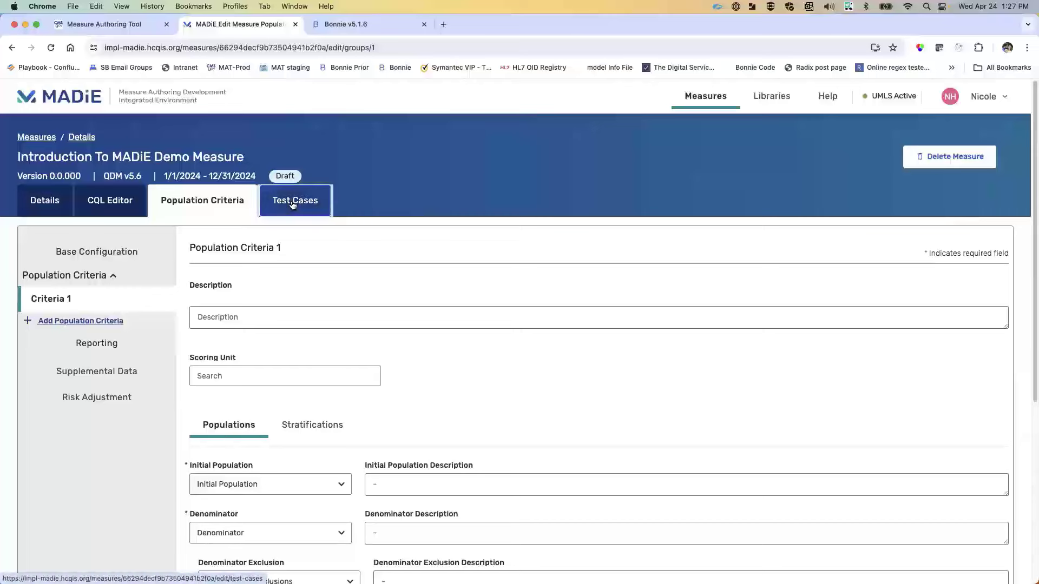
{"action": "left_click", "coordinate": [292, 202]}
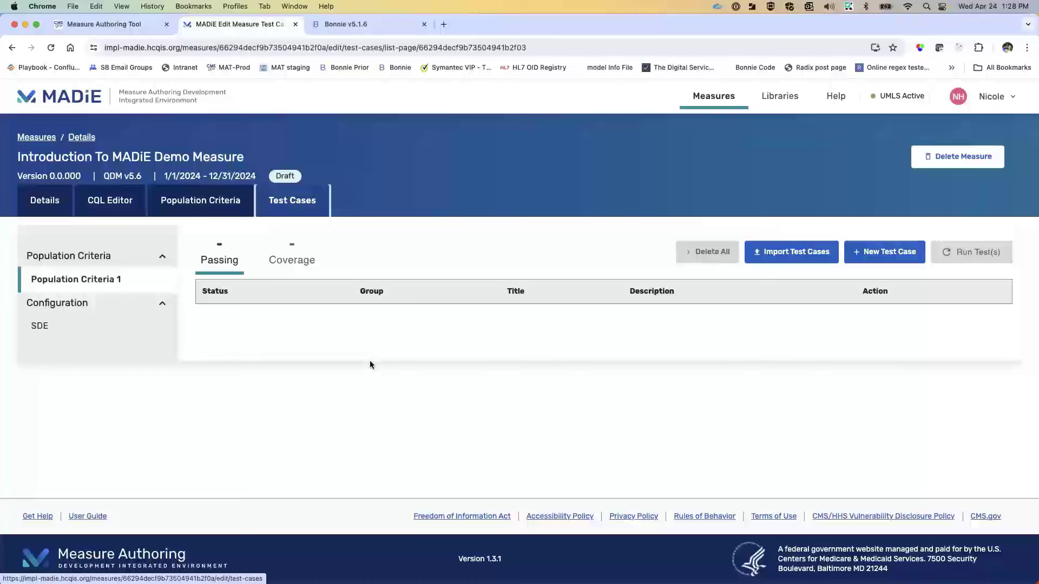
{"action": "left_click", "coordinate": [349, 24]}
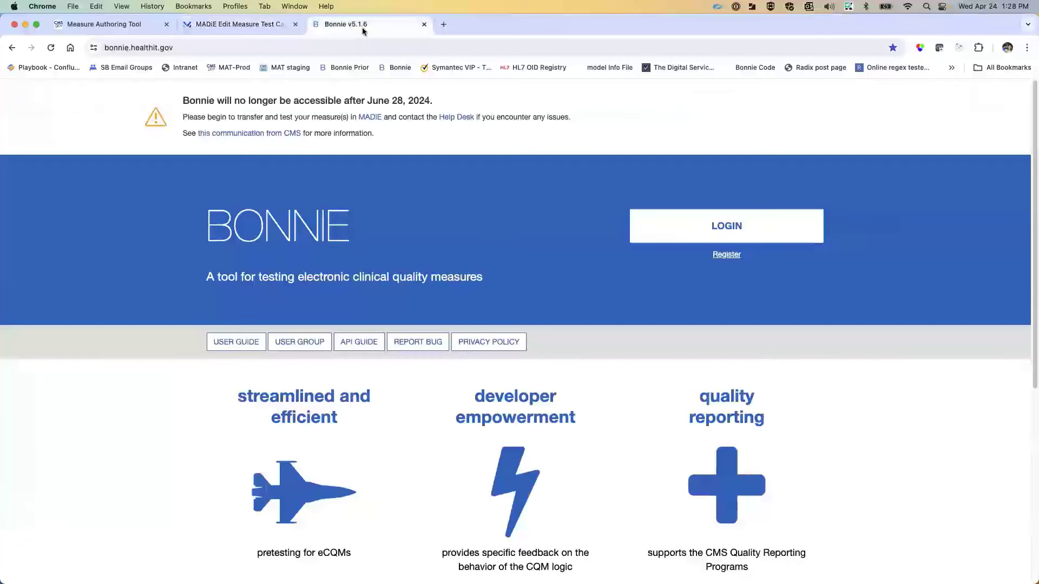
Sign in to Bonnie with the account username and password, accepting the terms.
{"action": "left_click", "coordinate": [751, 234]}
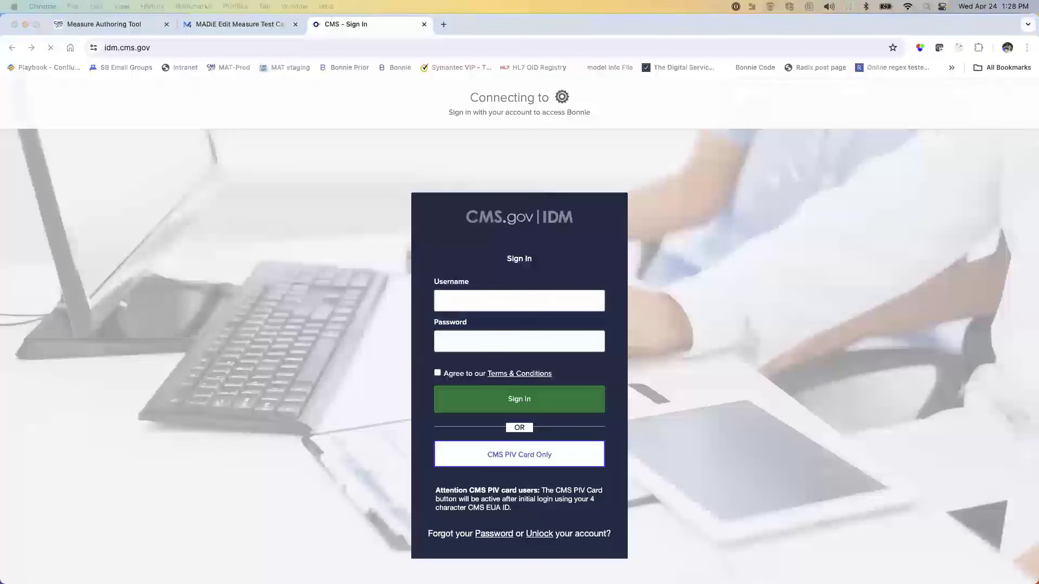
{"action": "left_click", "coordinate": [477, 301]}
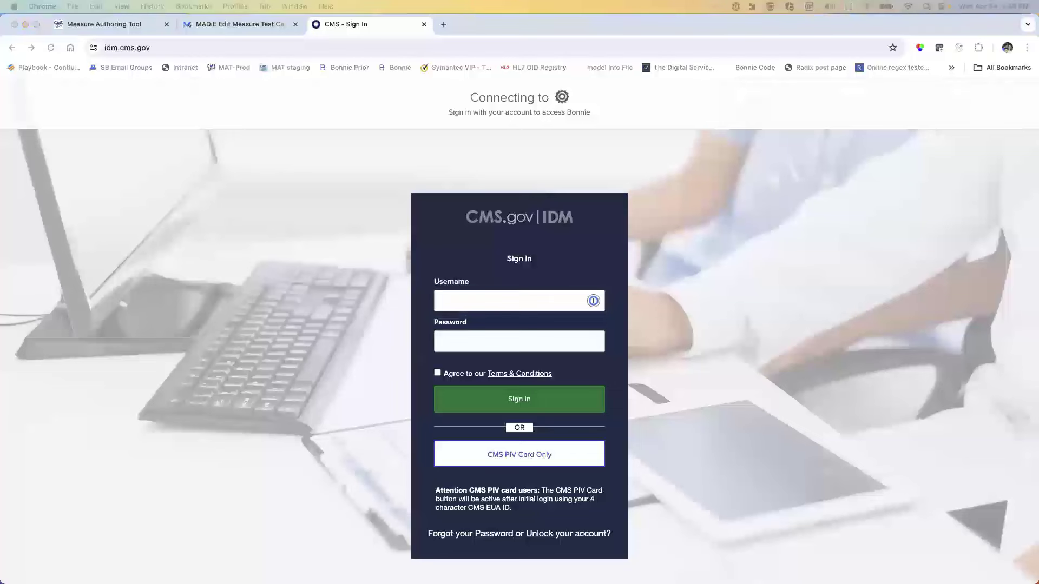
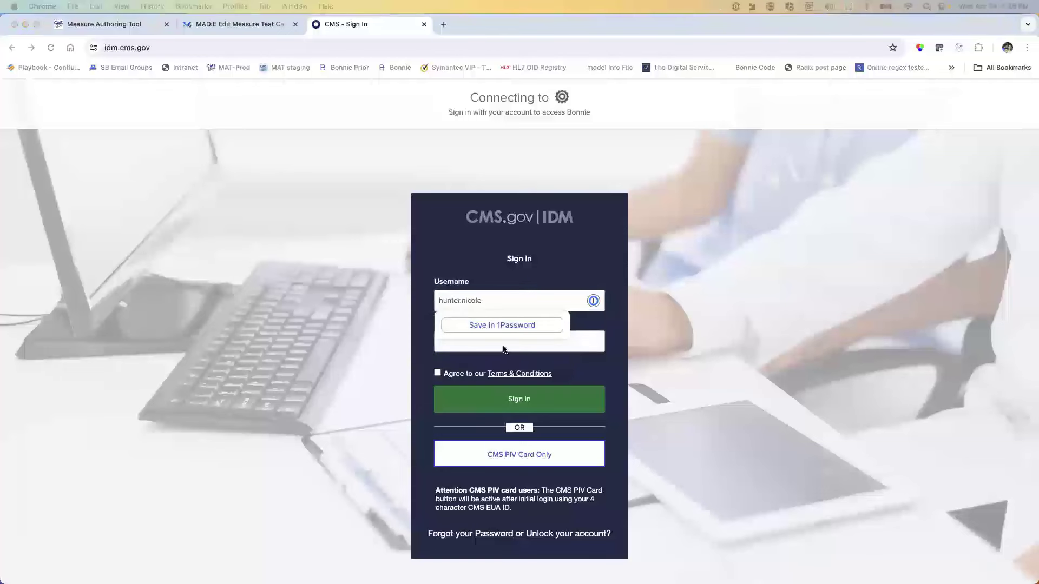
{"action": "left_click", "coordinate": [503, 342]}
{"action": "key", "text": "super+v"}
{"action": "left_click", "coordinate": [437, 373]}
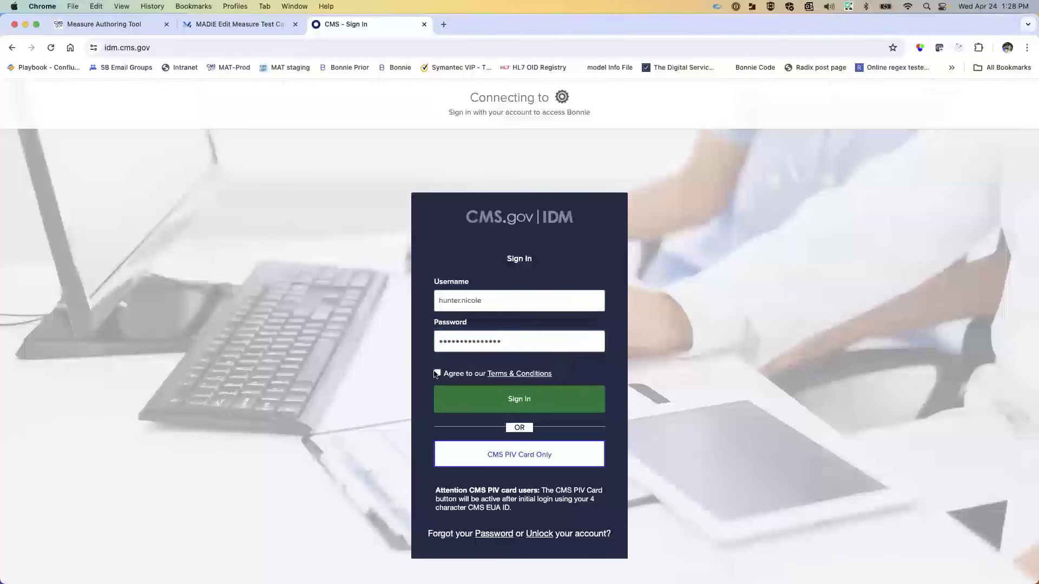
{"action": "left_click", "coordinate": [457, 403]}
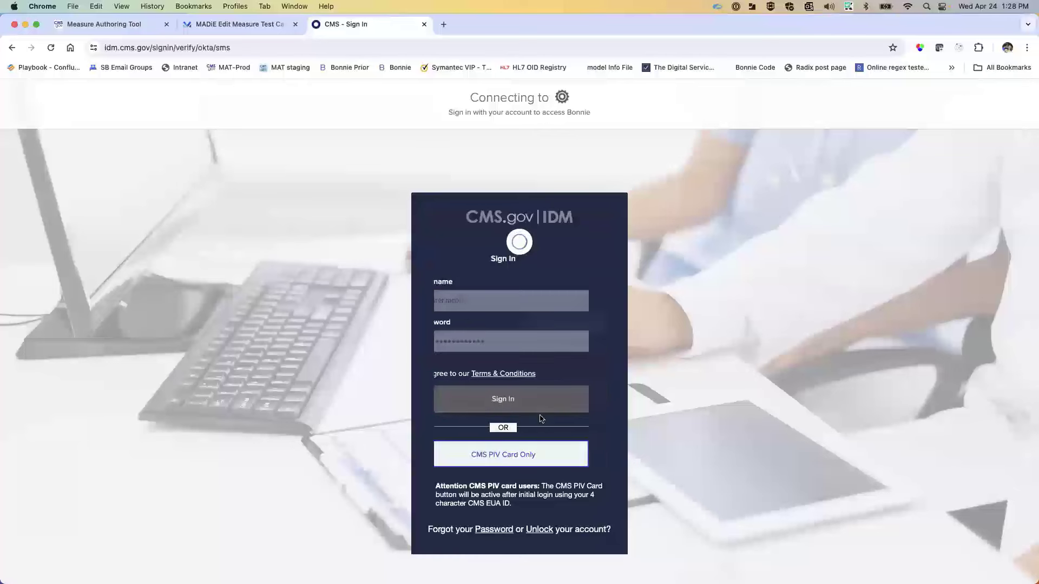
Verify the login with an SMS code to reach the Measures dashboard.
{"action": "left_click", "coordinate": [496, 370]}
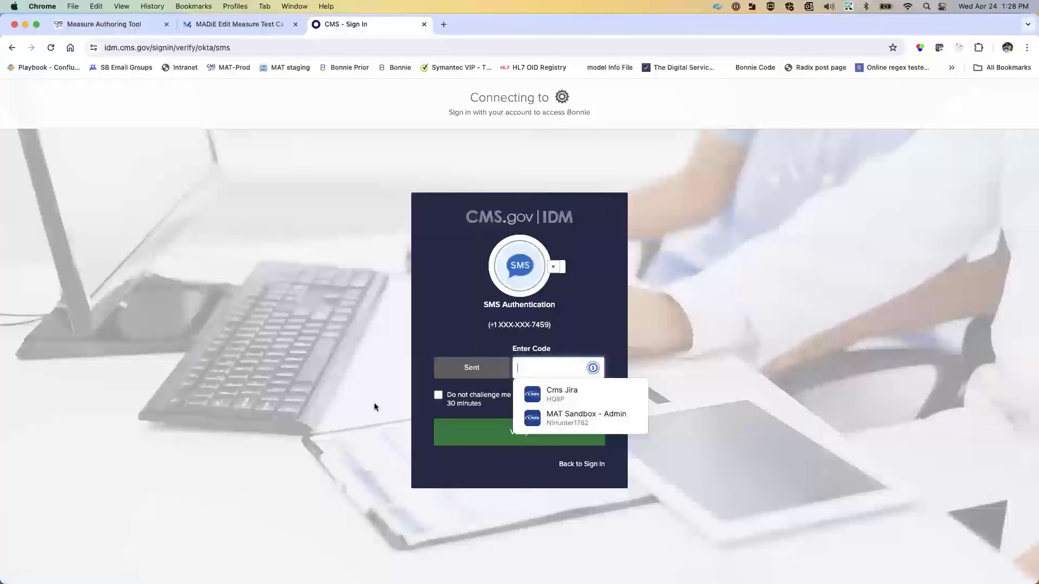
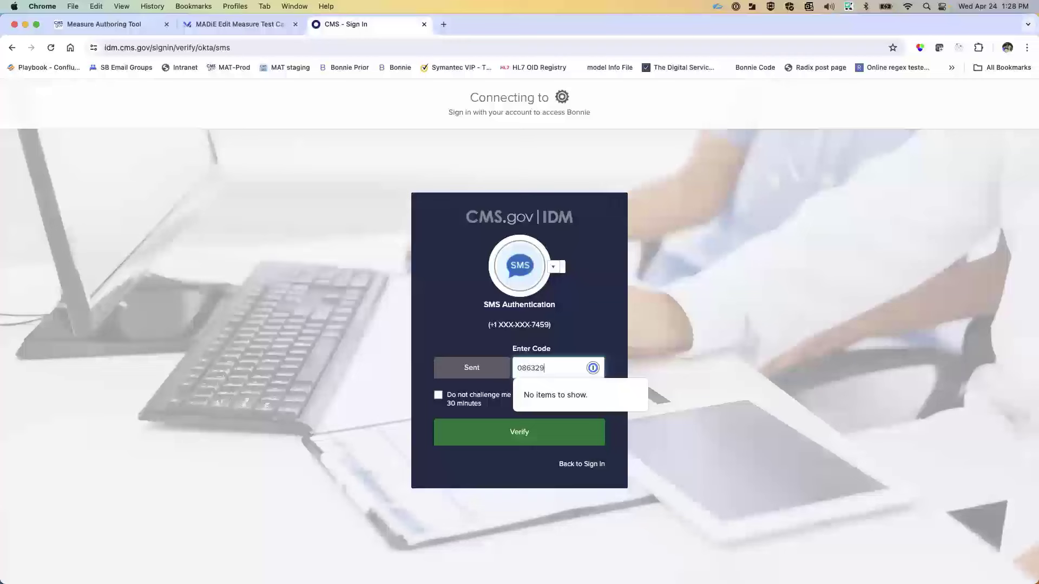
{"action": "key", "text": "Return"}
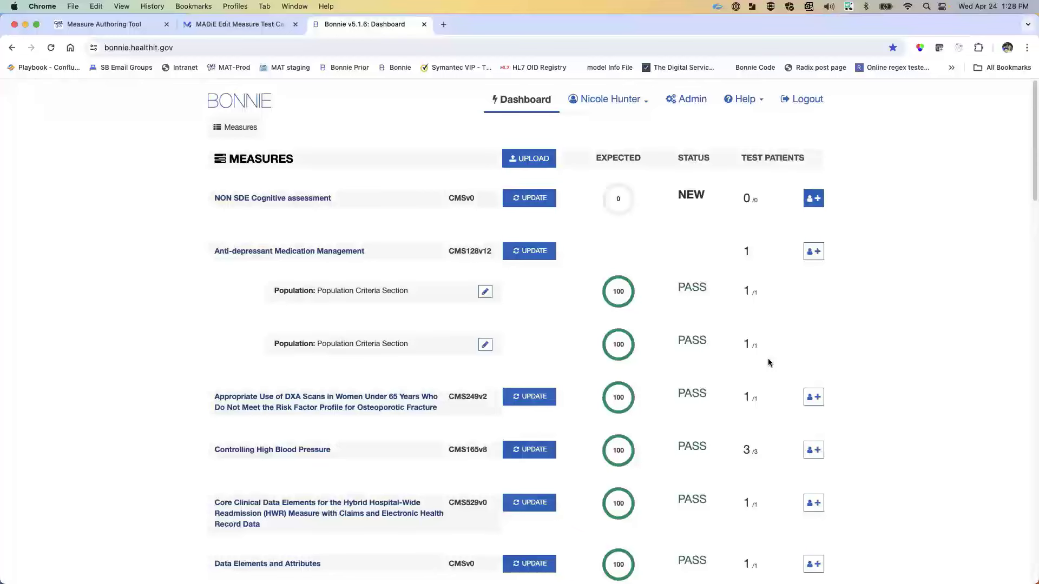
Export the demo measure's 85 Bonnie test patients as a zip, then return to MADiE.
{"action": "scroll", "coordinate": [769, 363], "scroll_direction": "down", "scroll_amount": 5}
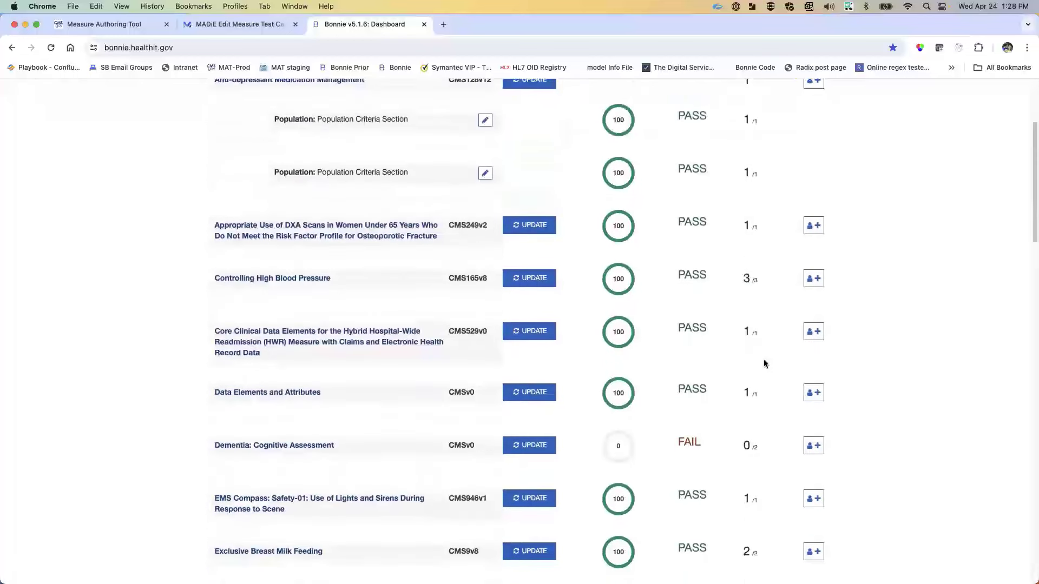
{"action": "scroll", "coordinate": [765, 364], "scroll_direction": "down", "scroll_amount": 10}
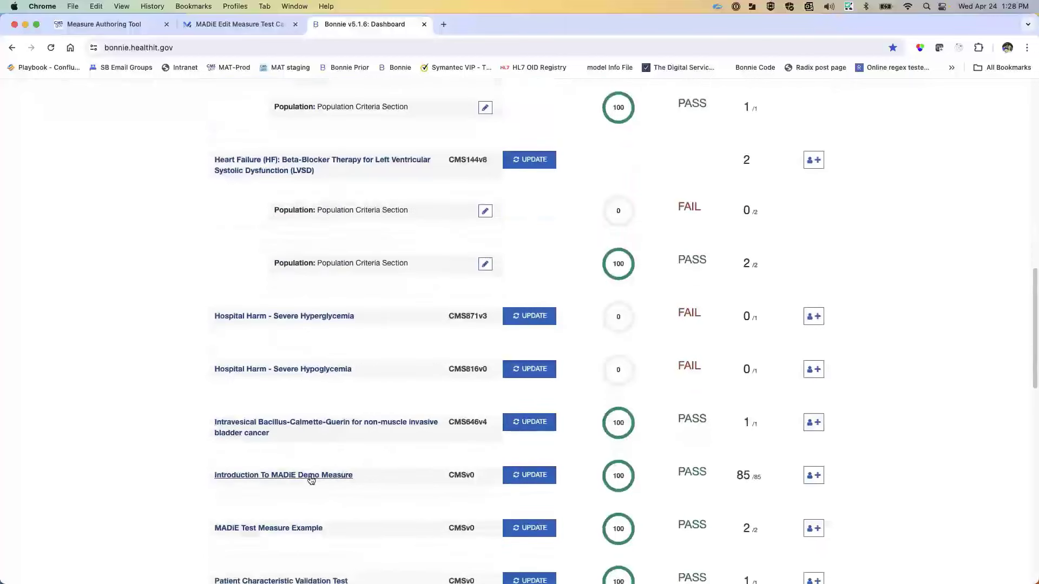
{"action": "left_click", "coordinate": [311, 480]}
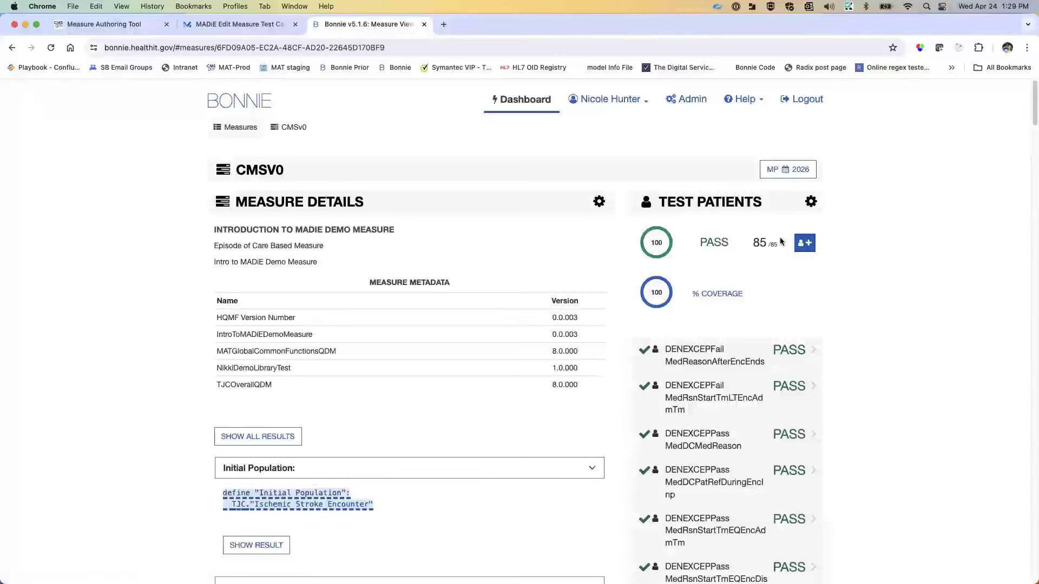
{"action": "left_click", "coordinate": [810, 202]}
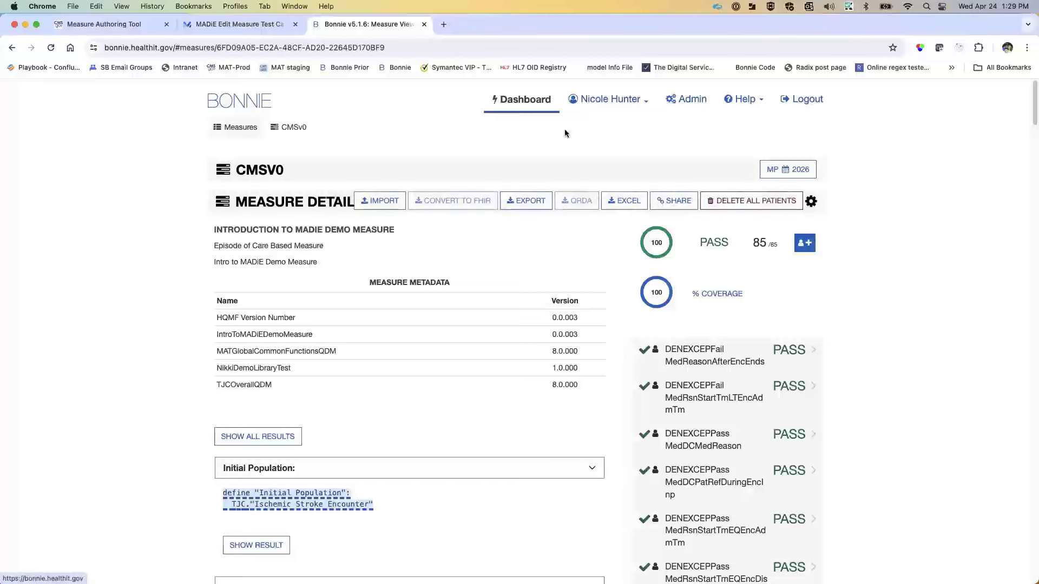
{"action": "left_click", "coordinate": [538, 209]}
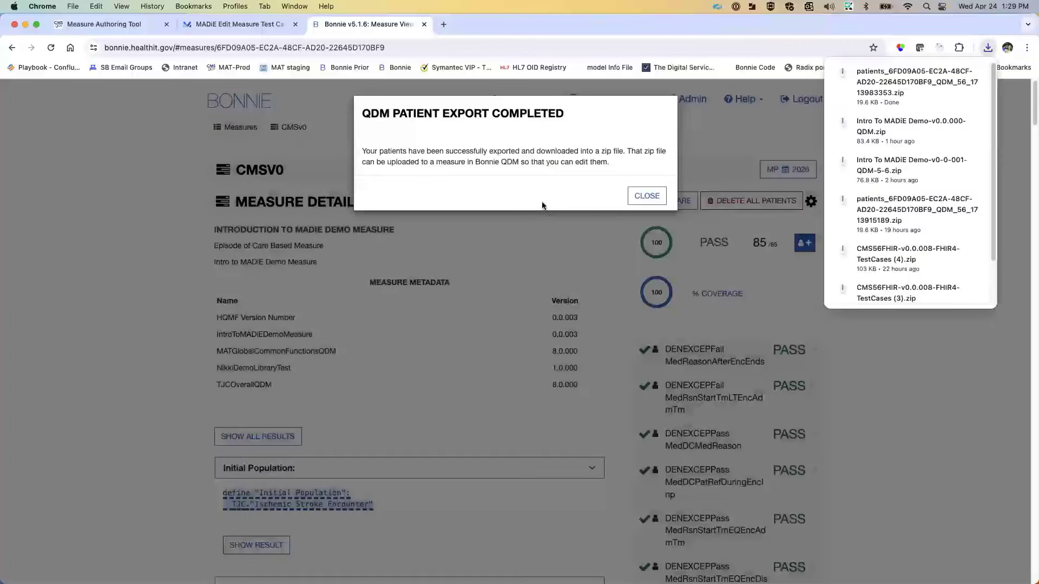
{"action": "left_click", "coordinate": [642, 197]}
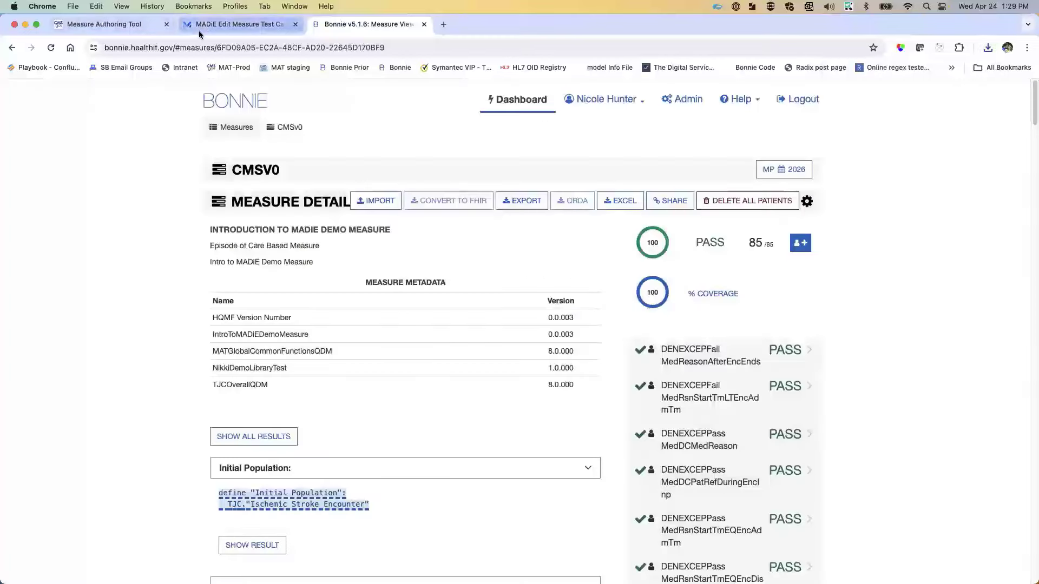
{"action": "left_click", "coordinate": [204, 29]}
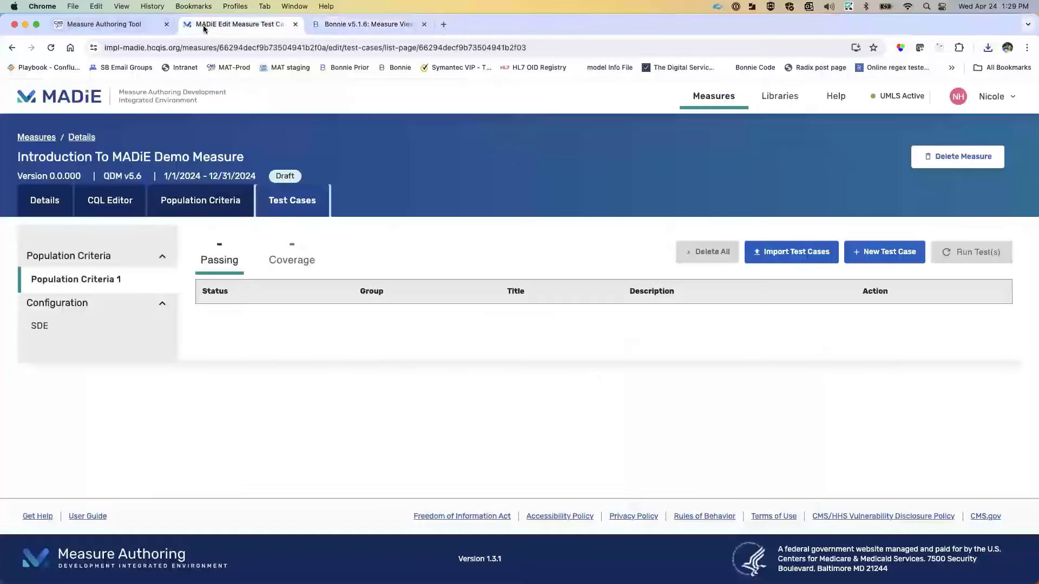
Open the Test Case Import dialog, check Downloads in the file picker, and cancel it.
{"action": "left_click", "coordinate": [814, 257]}
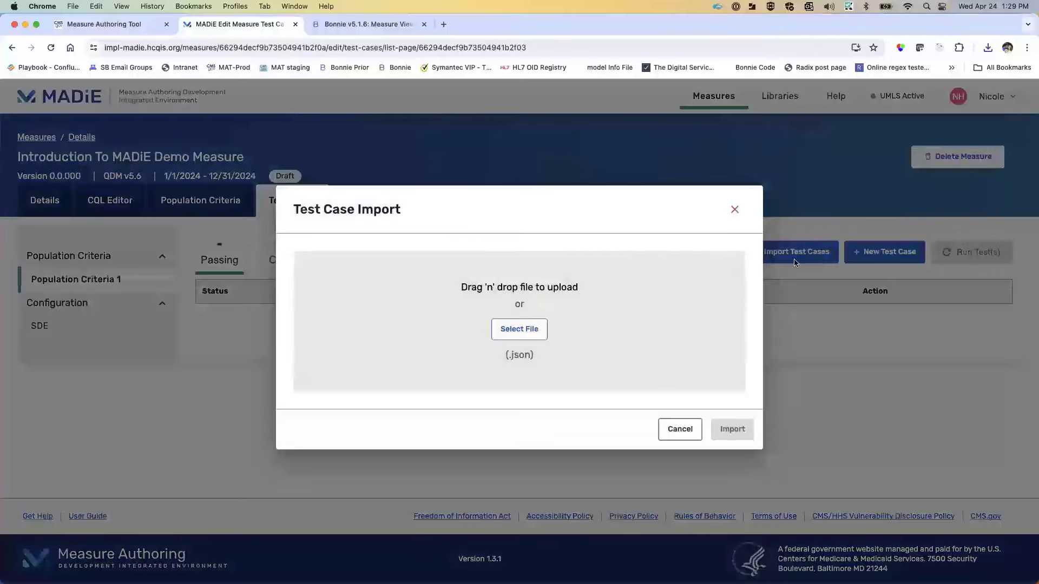
{"action": "left_click", "coordinate": [513, 334]}
{"action": "left_click", "coordinate": [343, 263]}
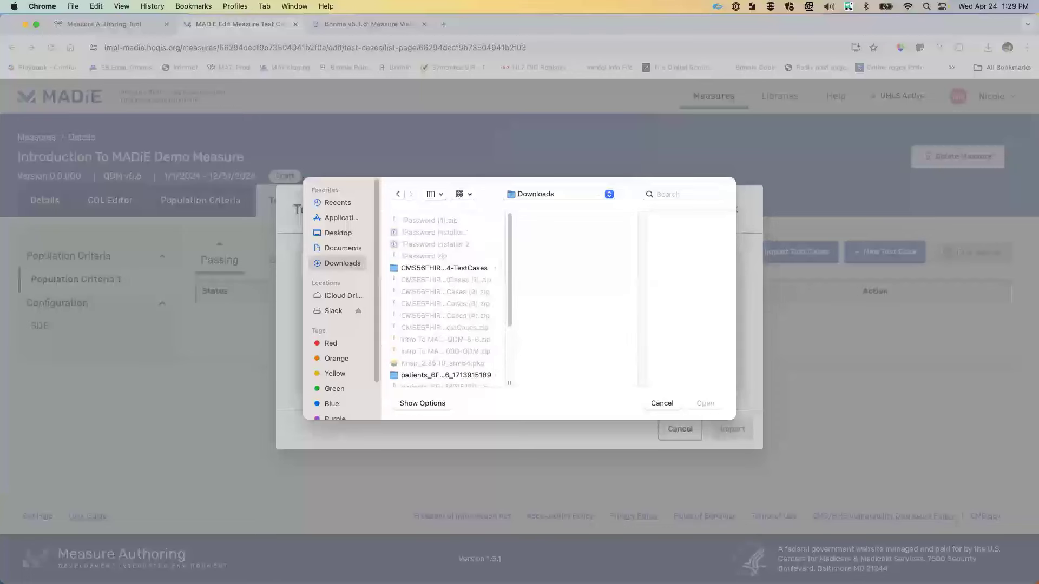
{"action": "left_click", "coordinate": [659, 403]}
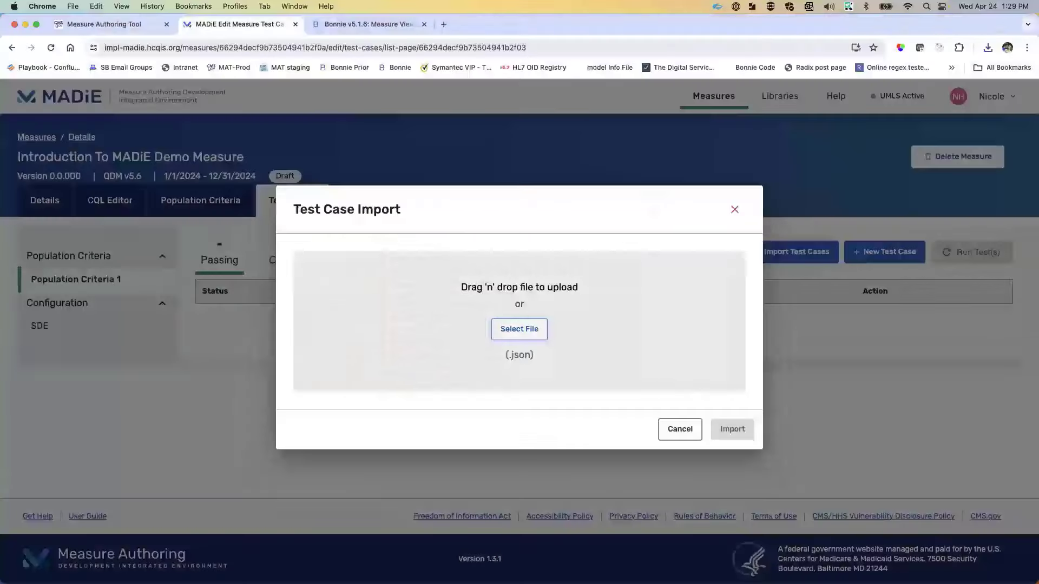
Unzip the newest exported patients zip in Downloads, revealing its meta and test-case JSON files.
{"action": "key", "text": "super+Tab"}
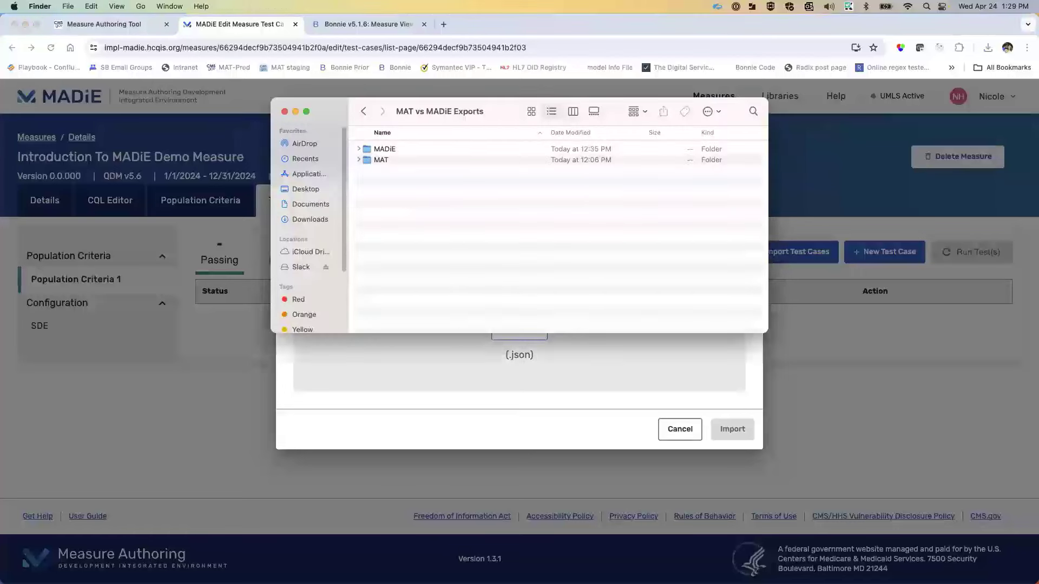
{"action": "key", "text": "super+Tab"}
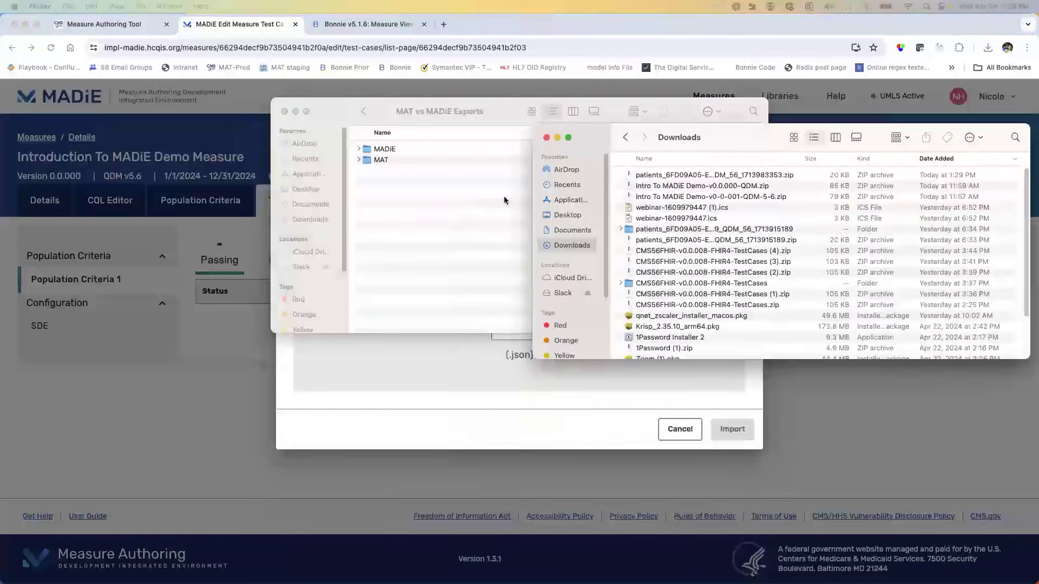
{"action": "left_click_drag", "start_coordinate": [773, 145], "coordinate": [420, 164]}
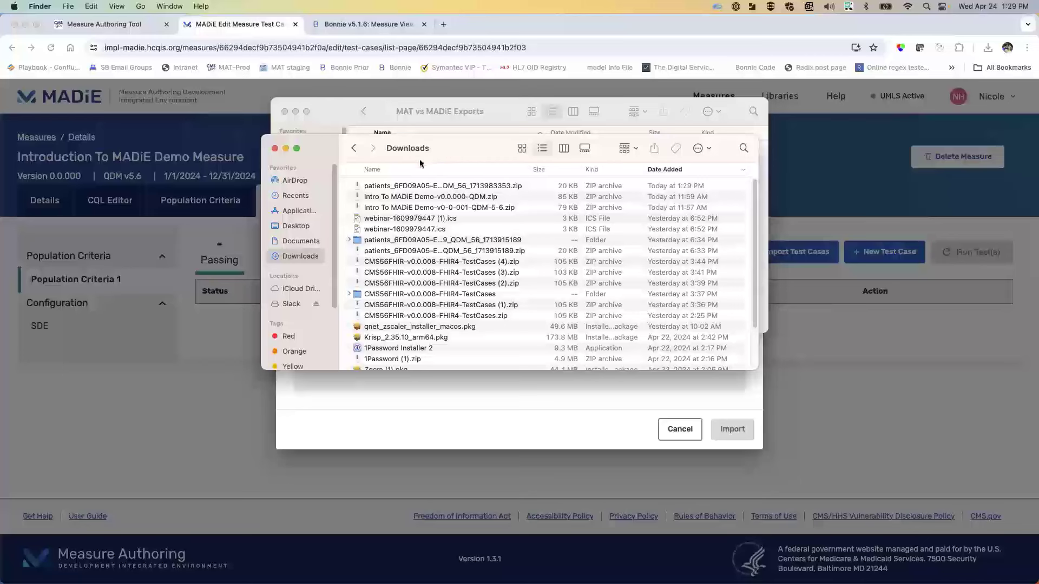
{"action": "left_click", "coordinate": [485, 189]}
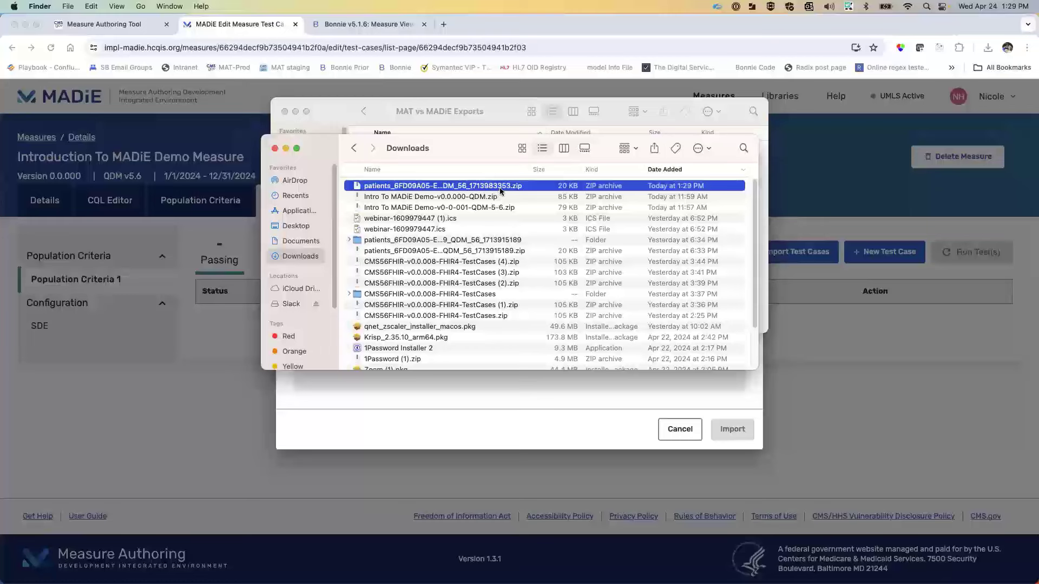
{"action": "double_click", "coordinate": [430, 189]}
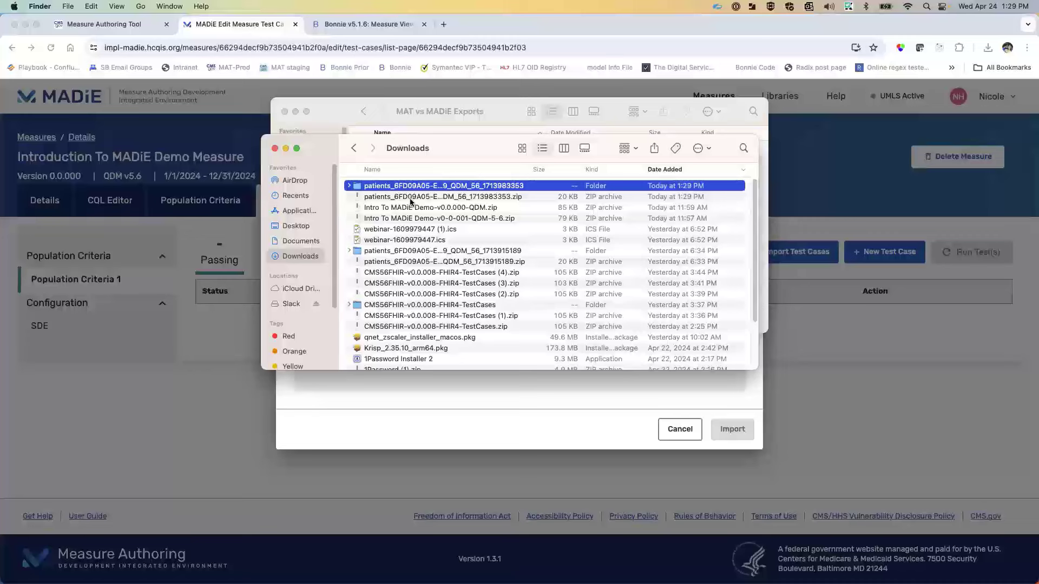
{"action": "left_click", "coordinate": [433, 185]}
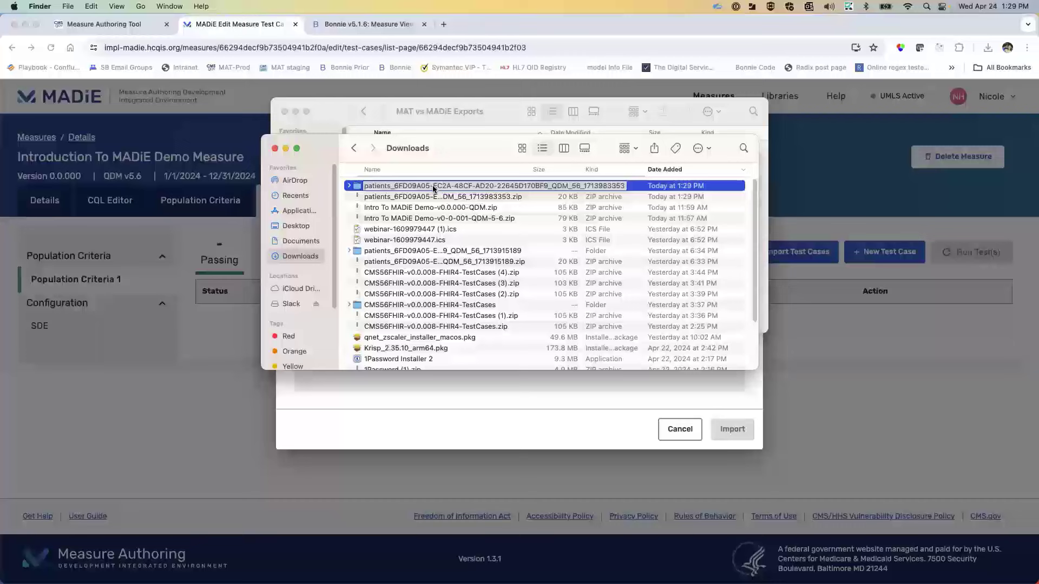
{"action": "left_click", "coordinate": [349, 185]}
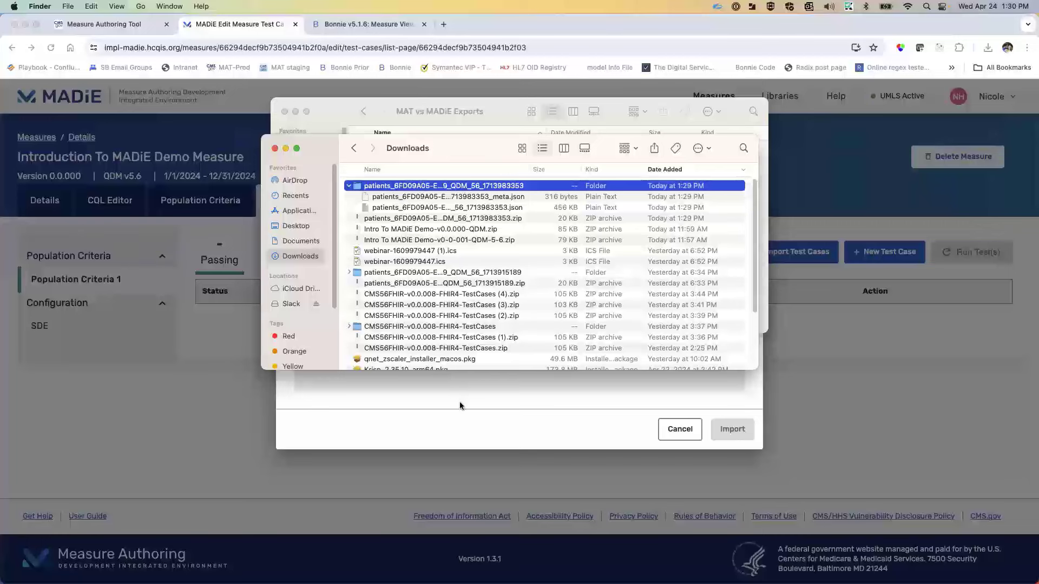
{"action": "left_click", "coordinate": [460, 402]}
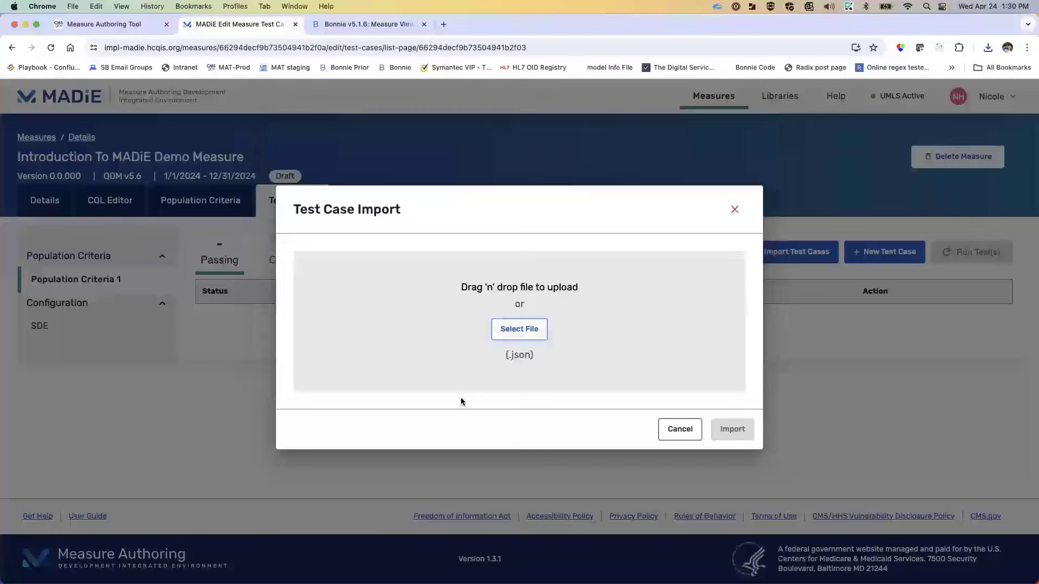
Load the extracted QDM_56 patients JSON file and import its 85 test cases.
{"action": "left_click", "coordinate": [535, 338]}
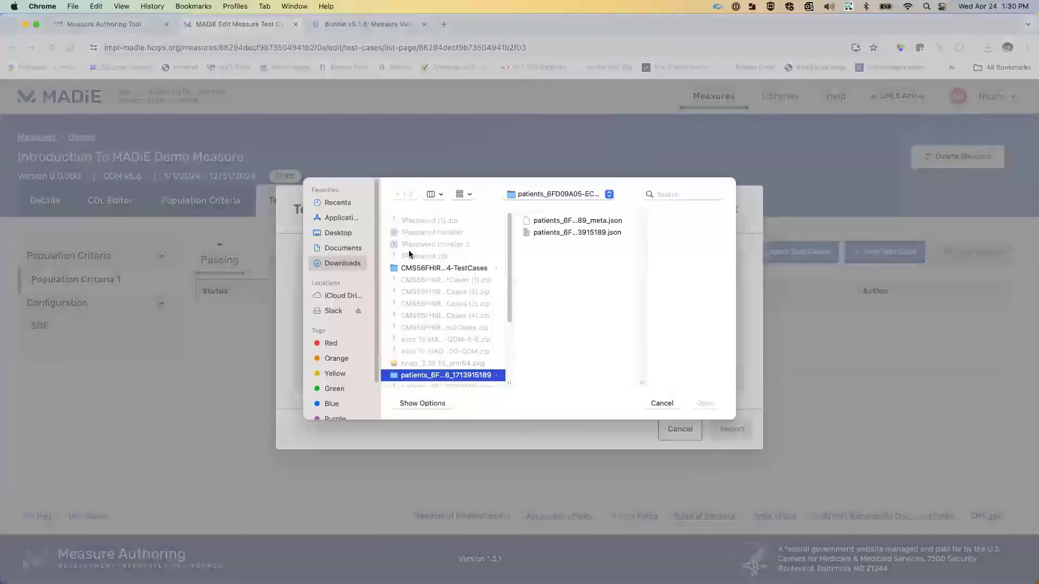
{"action": "scroll", "coordinate": [445, 268], "scroll_direction": "down", "scroll_amount": 5}
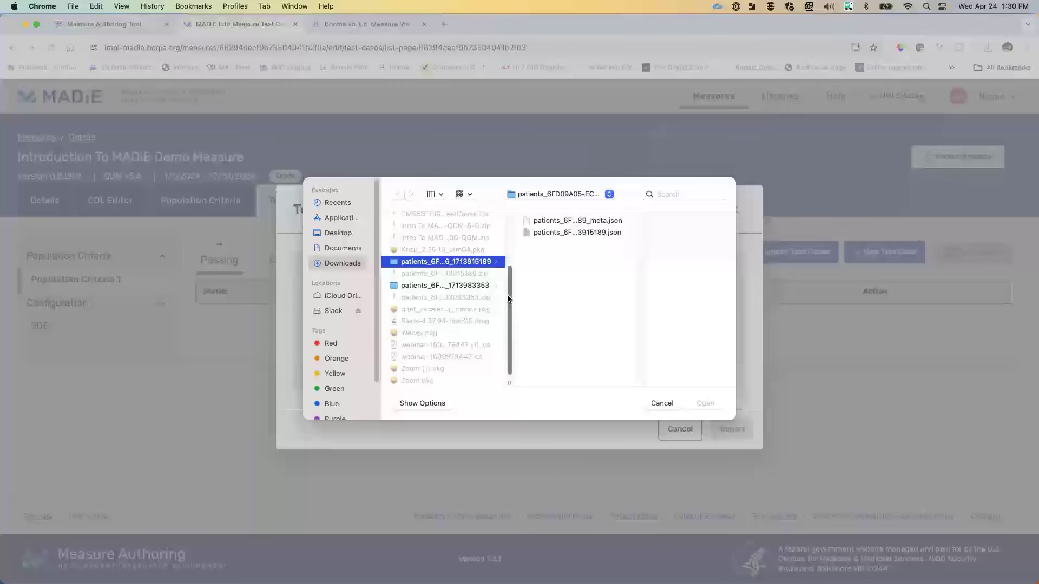
{"action": "left_click_drag", "start_coordinate": [515, 321], "coordinate": [512, 227]}
{"action": "scroll", "coordinate": [466, 357], "scroll_direction": "down", "scroll_amount": 3}
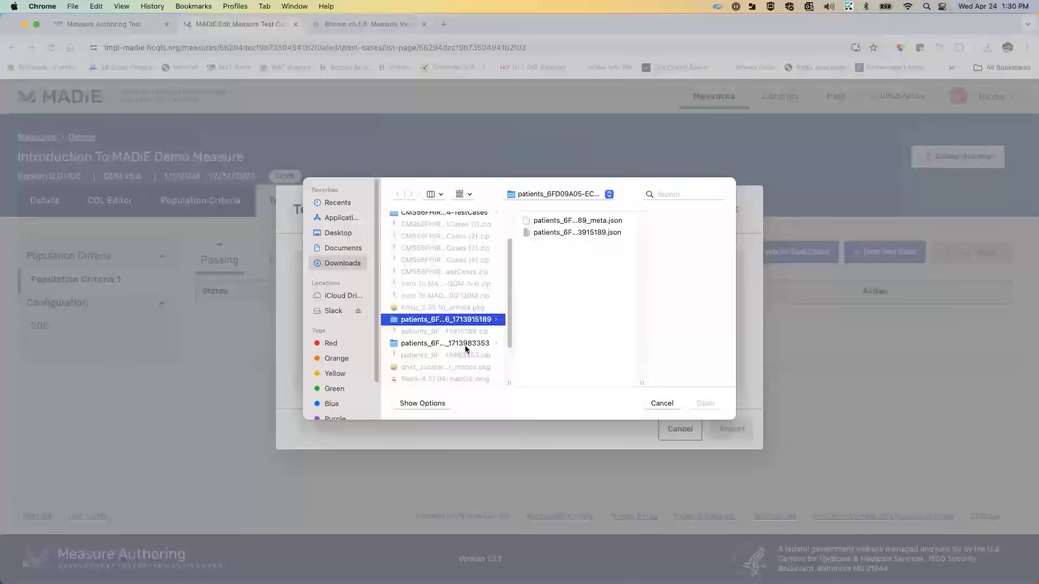
{"action": "left_click", "coordinate": [466, 344]}
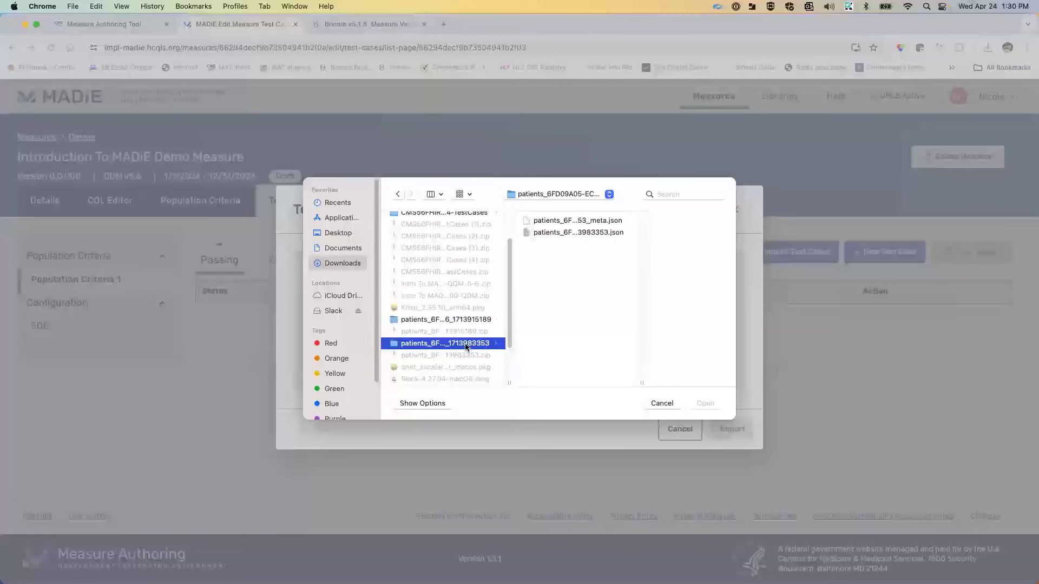
{"action": "left_click", "coordinate": [599, 236]}
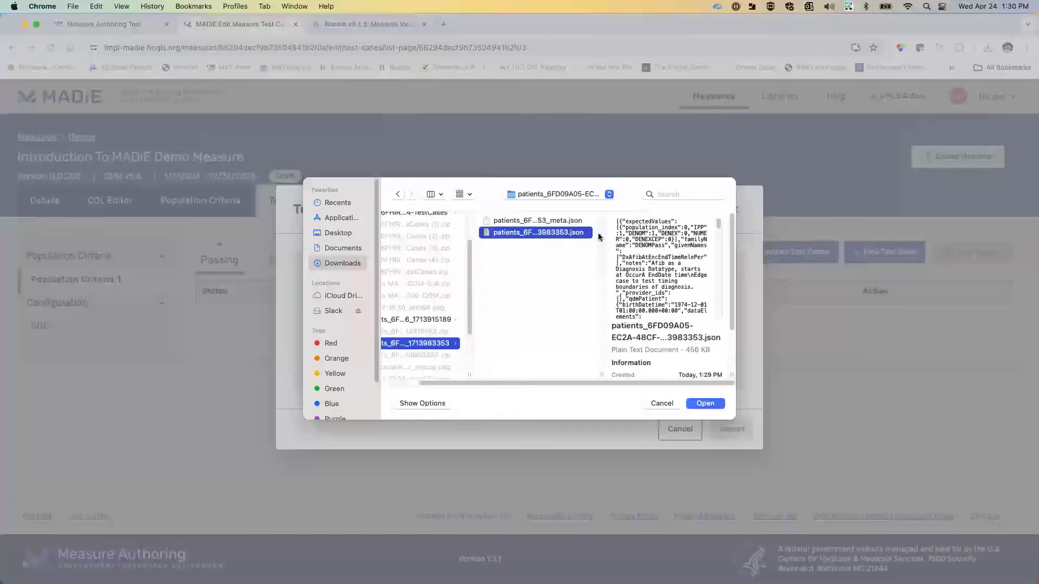
{"action": "left_click", "coordinate": [706, 404]}
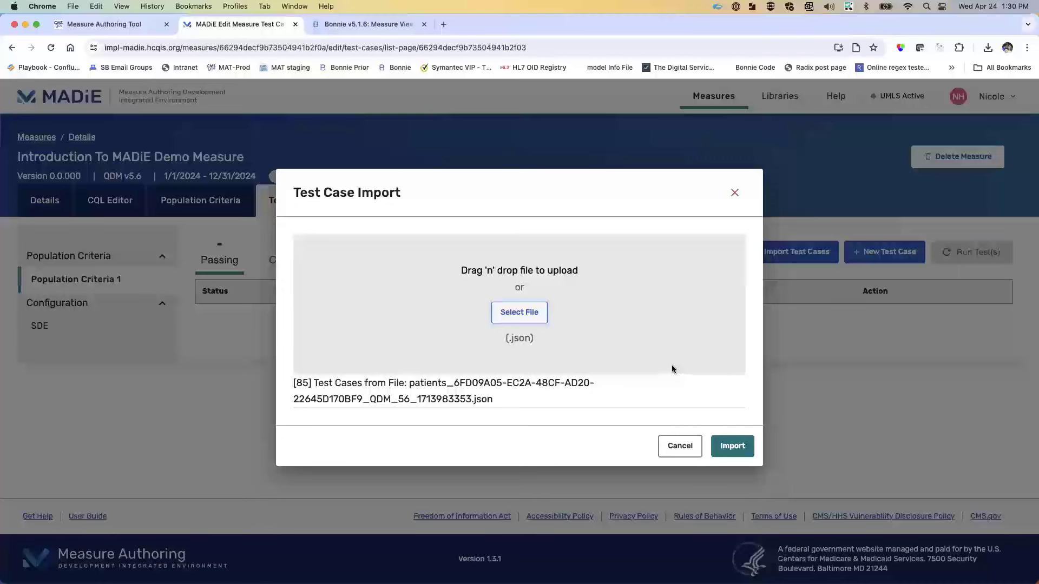
{"action": "left_click_drag", "start_coordinate": [293, 386], "coordinate": [304, 382]}
{"action": "left_click_drag", "start_coordinate": [410, 383], "coordinate": [530, 409]}
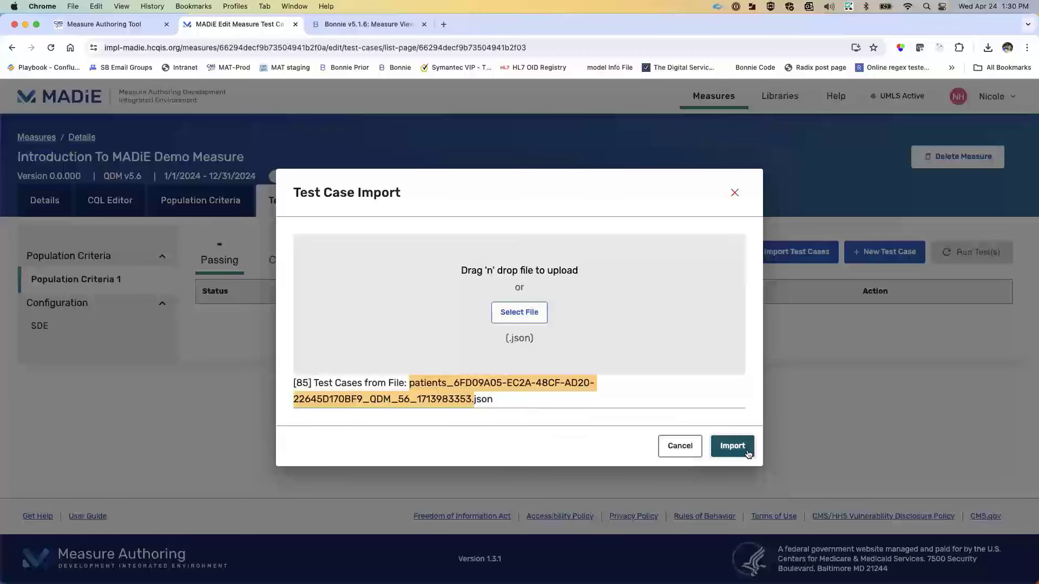
{"action": "left_click", "coordinate": [733, 447]}
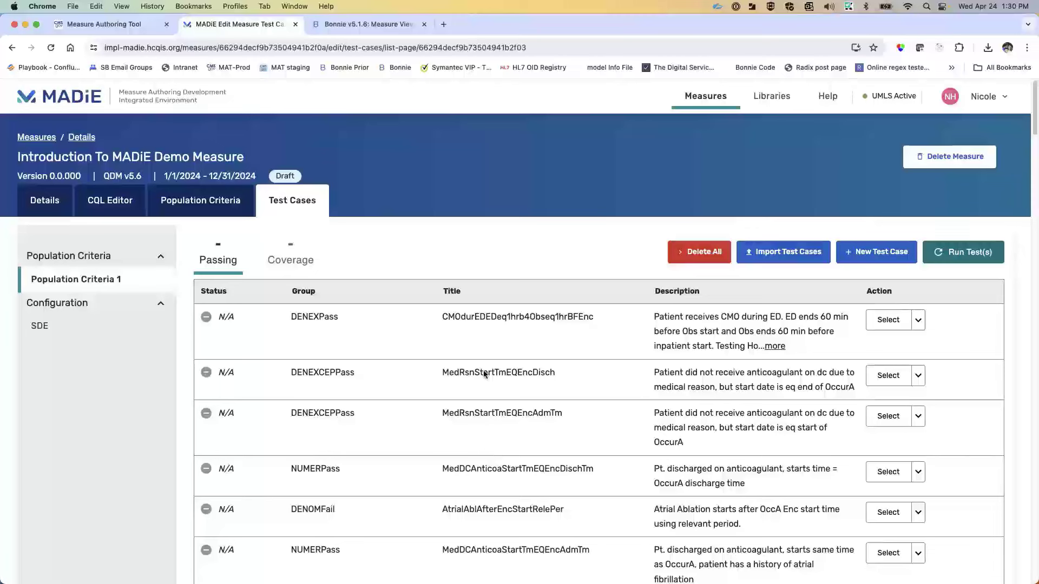
Review the imported test cases, such as DENEXPass and NUMERPass, all showing N/A status.
{"action": "left_click_drag", "start_coordinate": [442, 317], "coordinate": [562, 321]}
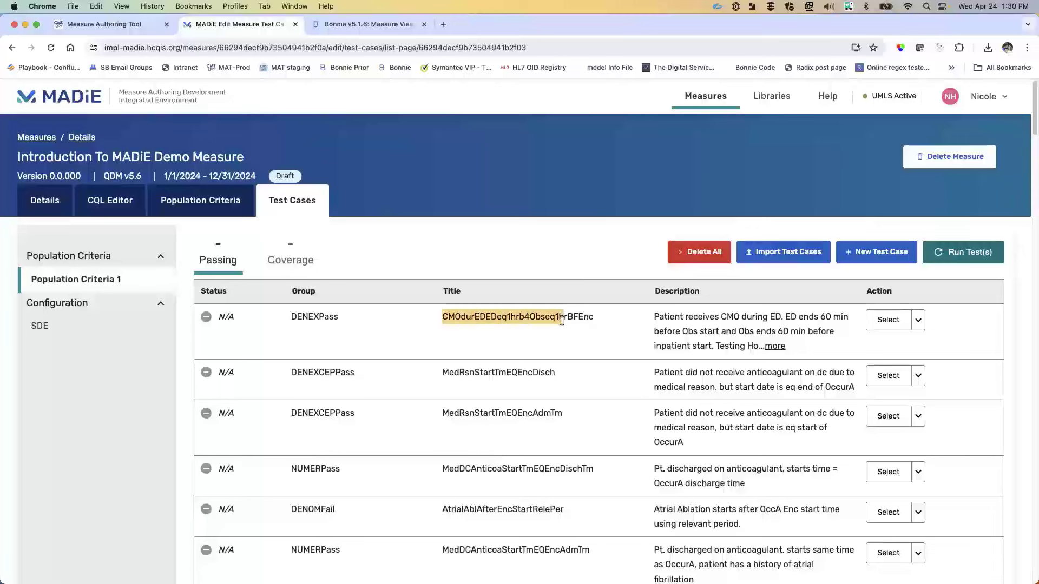
{"action": "left_click", "coordinate": [315, 320]}
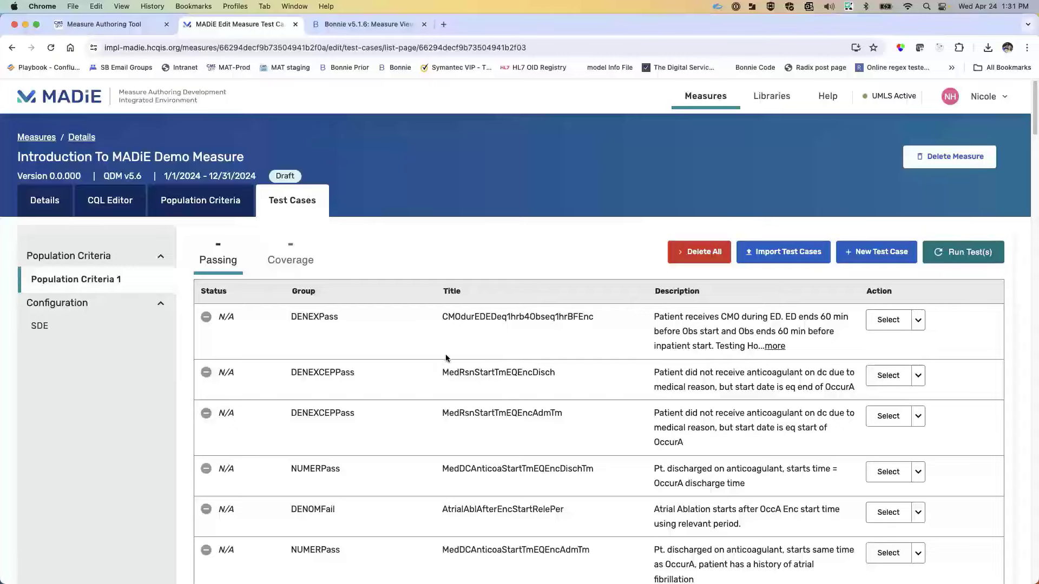
{"action": "scroll", "coordinate": [446, 358], "scroll_direction": "down", "scroll_amount": 15}
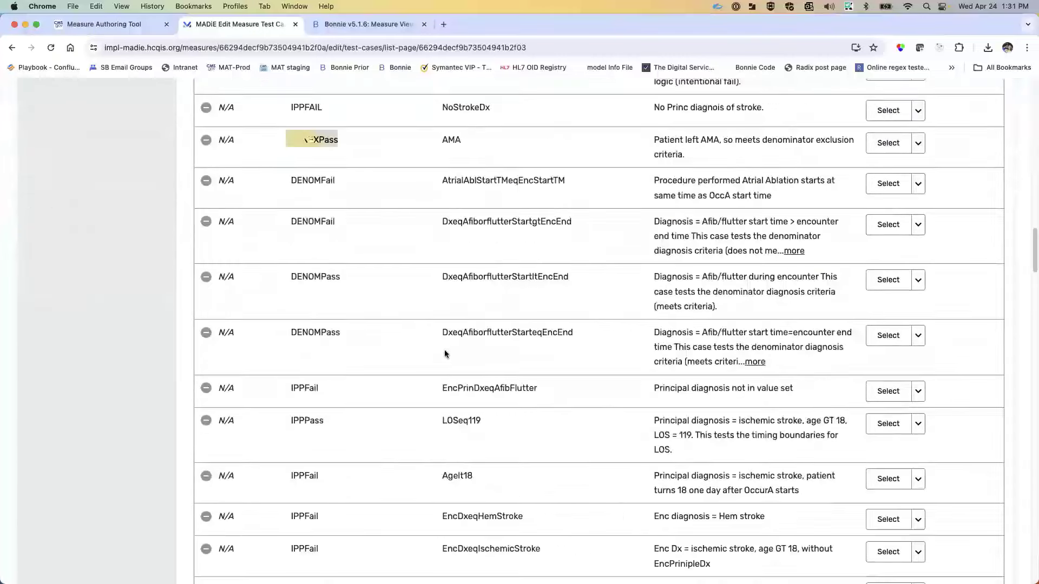
{"action": "scroll", "coordinate": [445, 354], "scroll_direction": "up", "scroll_amount": 15}
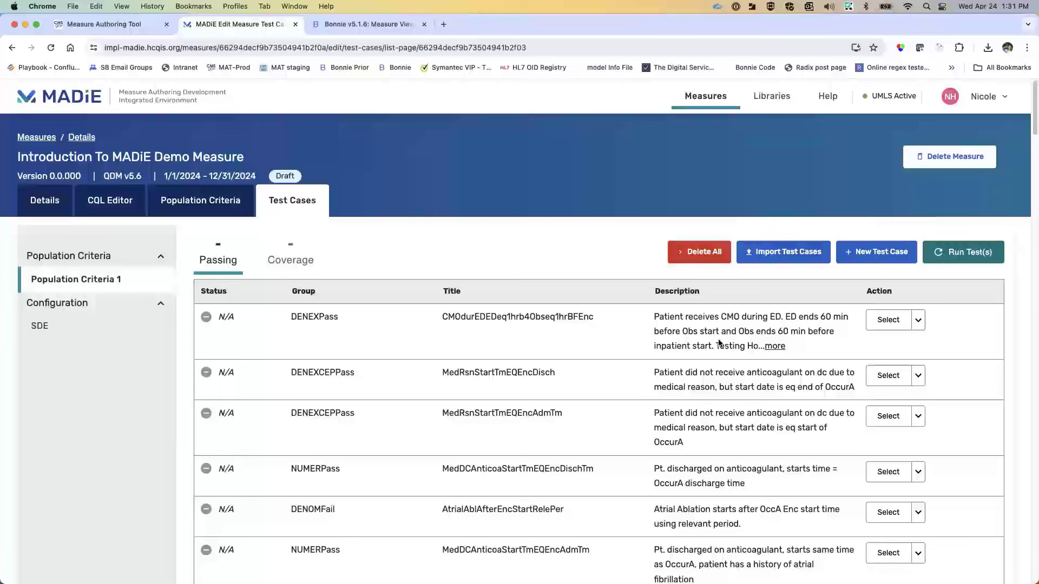
Run all test cases (12/85 passing, 6% coverage) and compare against Bonnie's 85/85 results.
{"action": "left_click", "coordinate": [983, 261]}
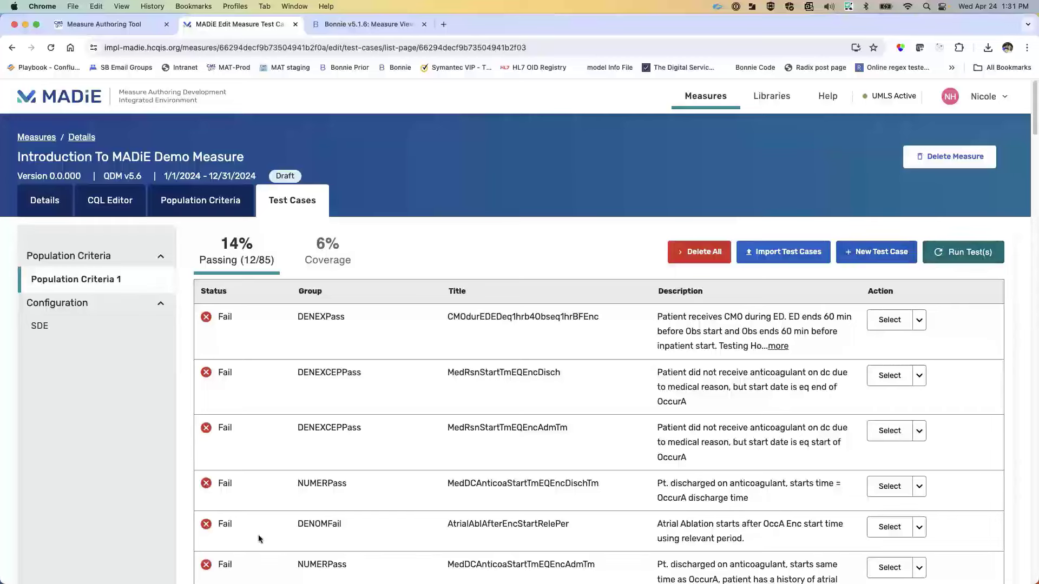
{"action": "scroll", "coordinate": [453, 428], "scroll_direction": "down", "scroll_amount": 1}
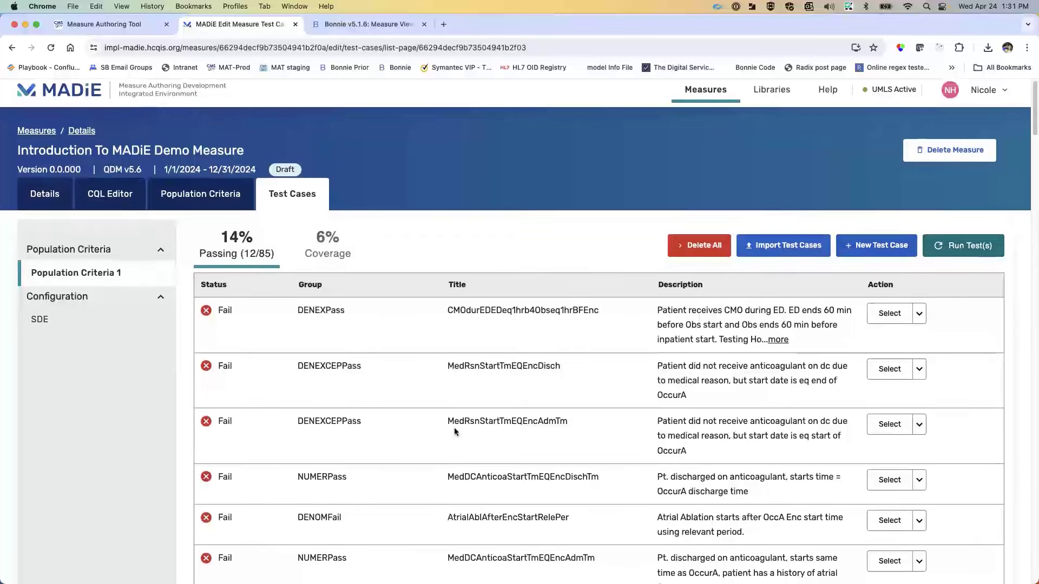
{"action": "scroll", "coordinate": [455, 424], "scroll_direction": "down", "scroll_amount": 2}
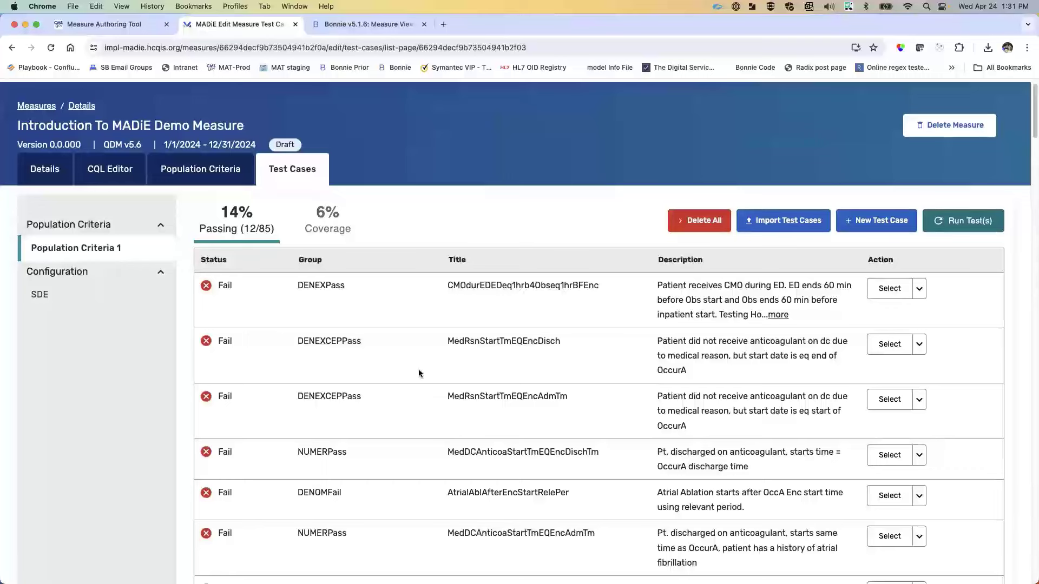
{"action": "left_click", "coordinate": [368, 24]}
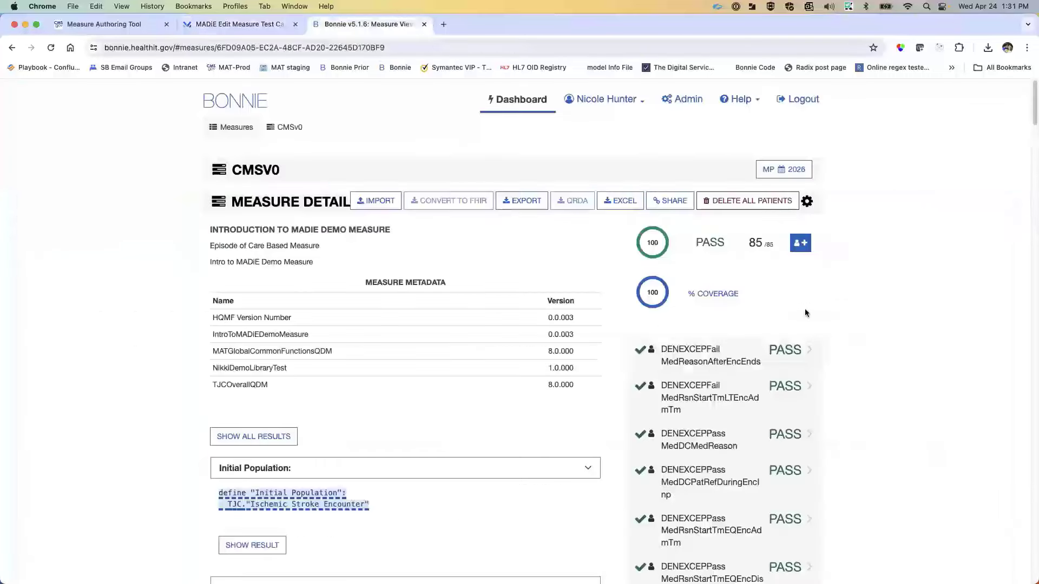
{"action": "left_click", "coordinate": [238, 25]}
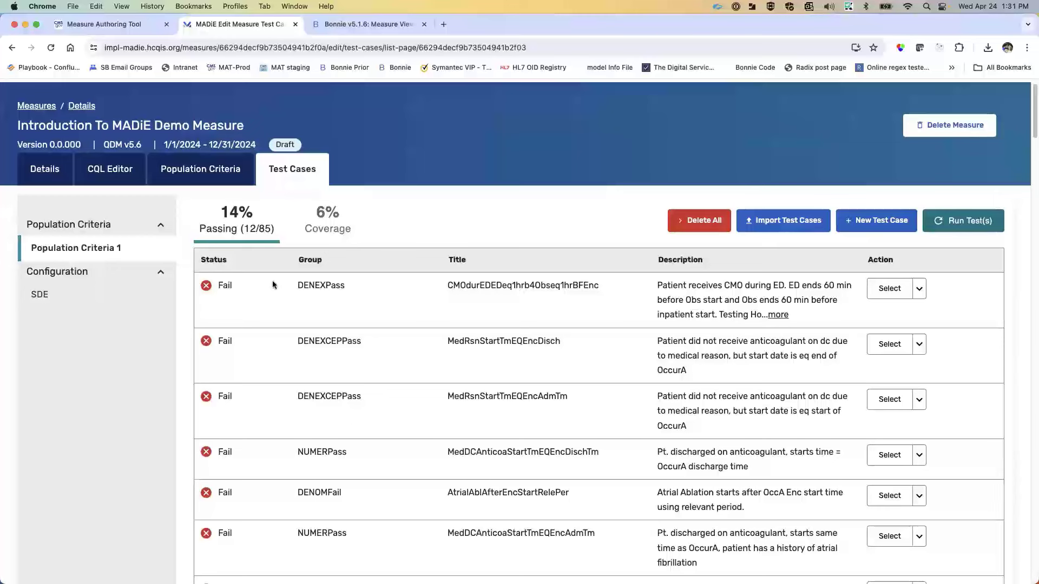
{"action": "left_click", "coordinate": [376, 25]}
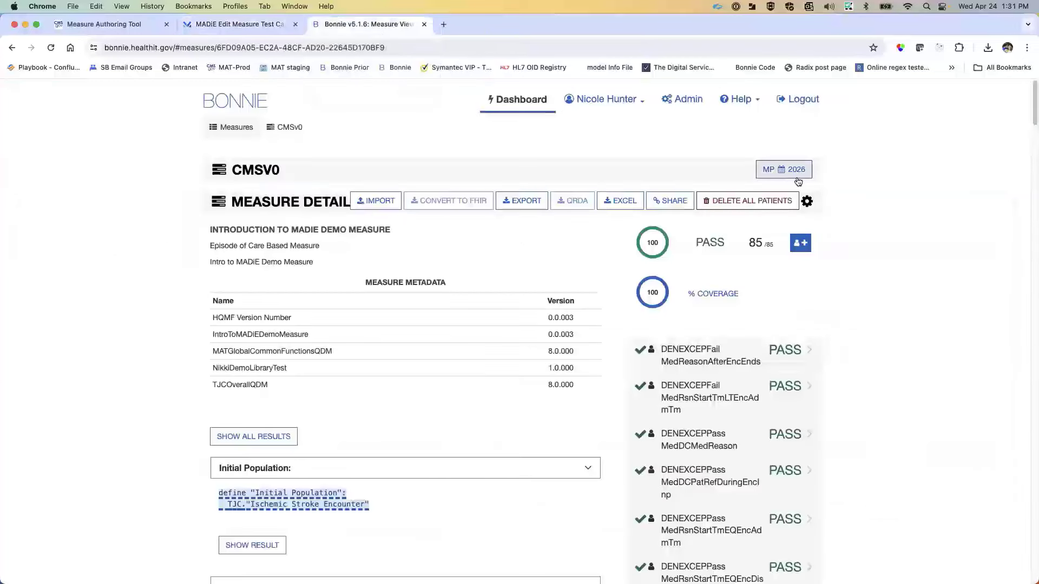
Return to the MADiE Edit Measure tab's test case list.
{"action": "left_click", "coordinate": [238, 24]}
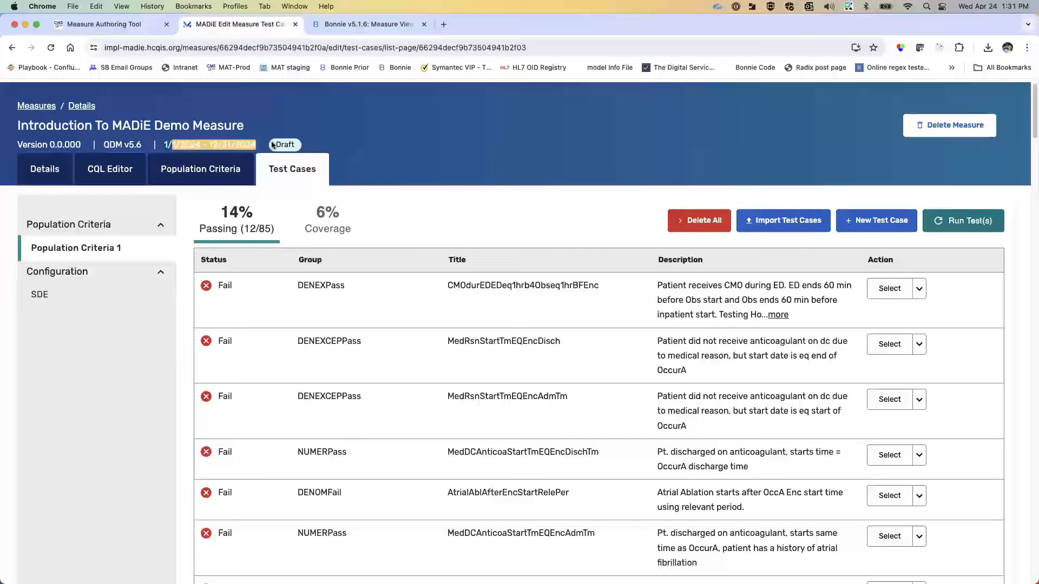
Save the measurement period as 01/01/2026 to 12/31/2026, then revisit the Test Cases list.
{"action": "left_click", "coordinate": [45, 169]}
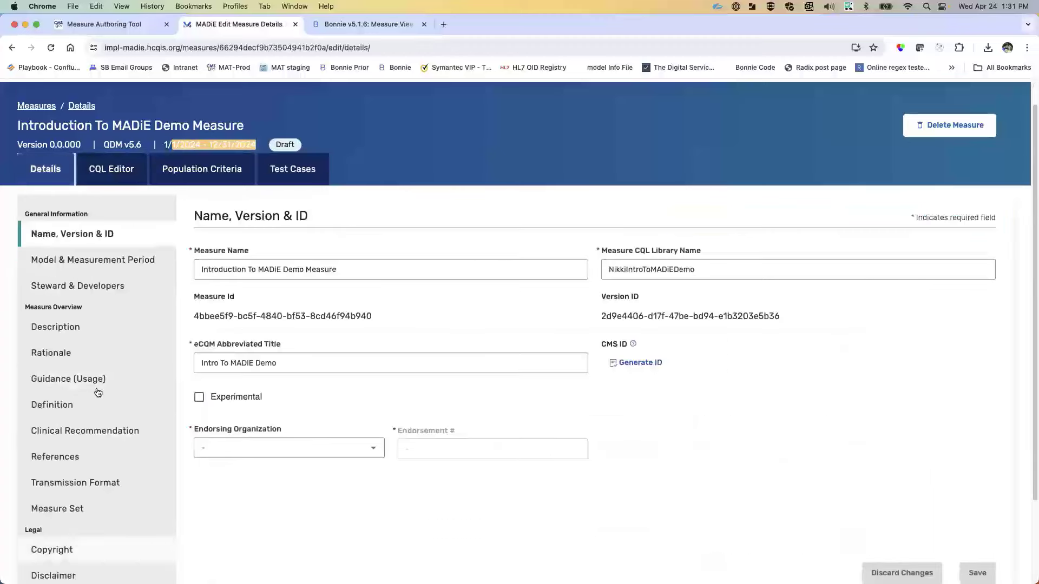
{"action": "left_click", "coordinate": [68, 264]}
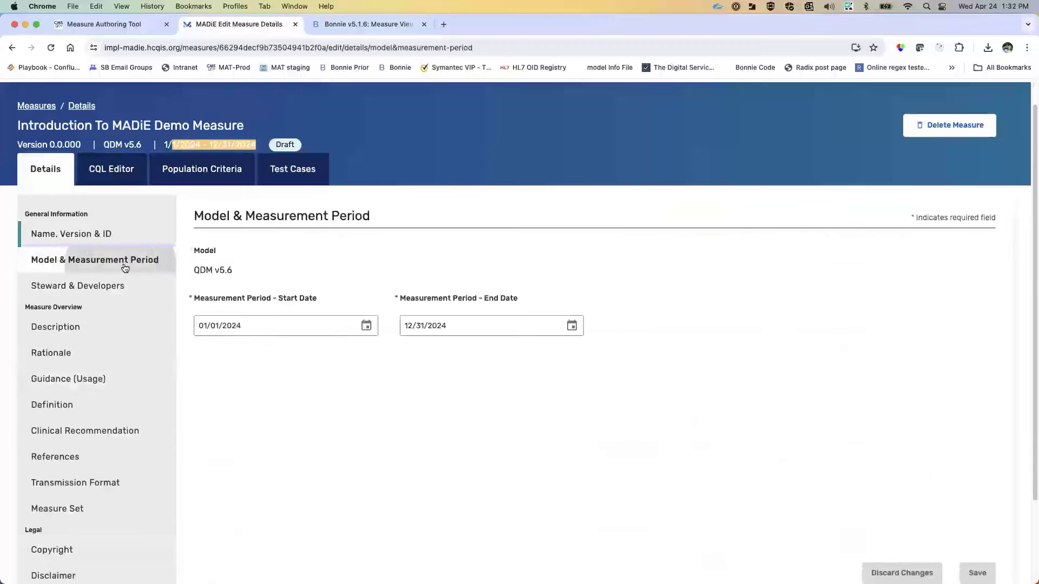
{"action": "left_click", "coordinate": [269, 327]}
{"action": "type", "text": "2026"}
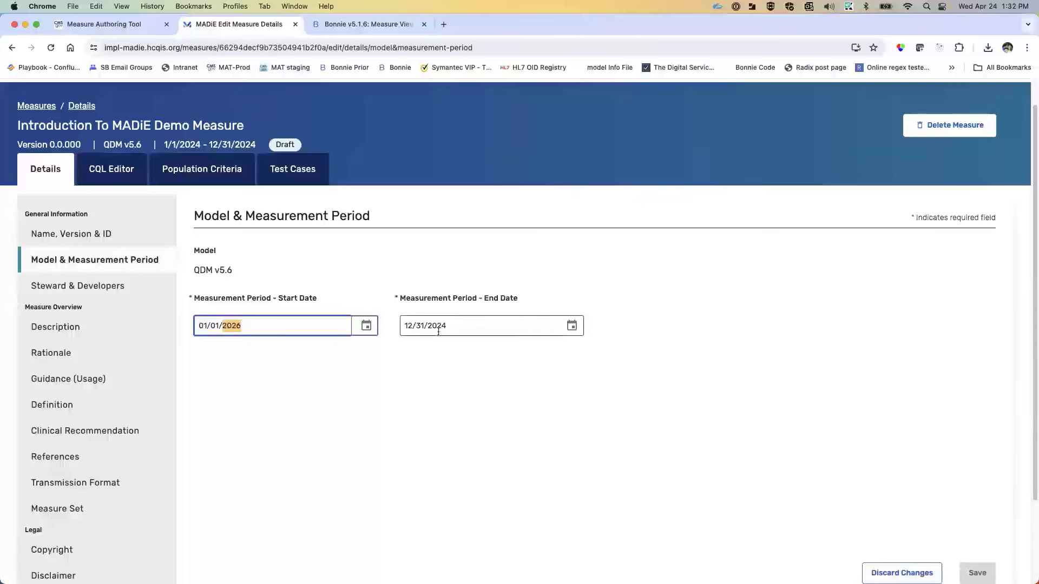
{"action": "left_click", "coordinate": [438, 326]}
{"action": "type", "text": "2"}
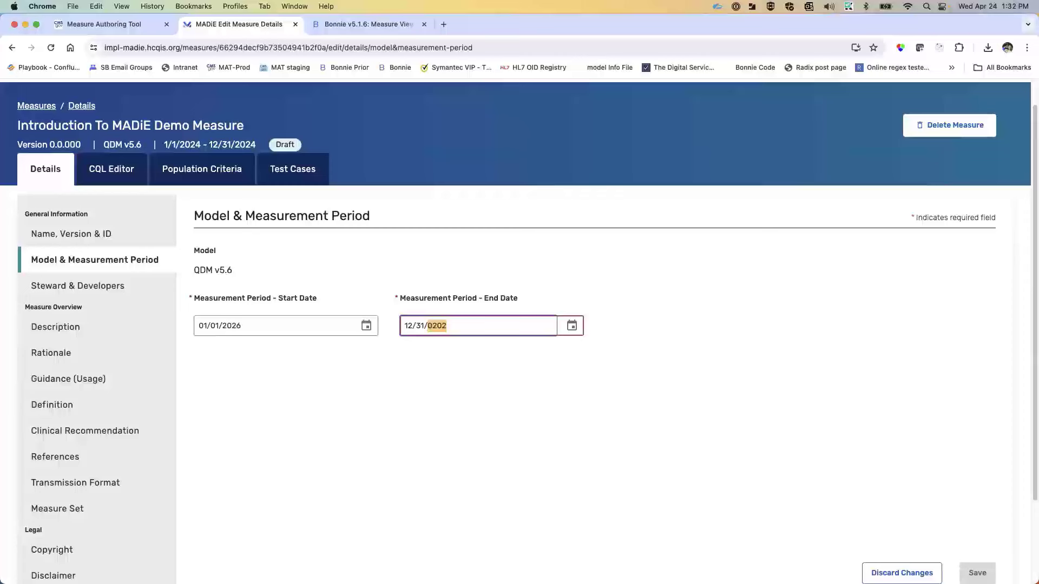
{"action": "type", "text": "6"}
{"action": "key", "text": "Tab"}
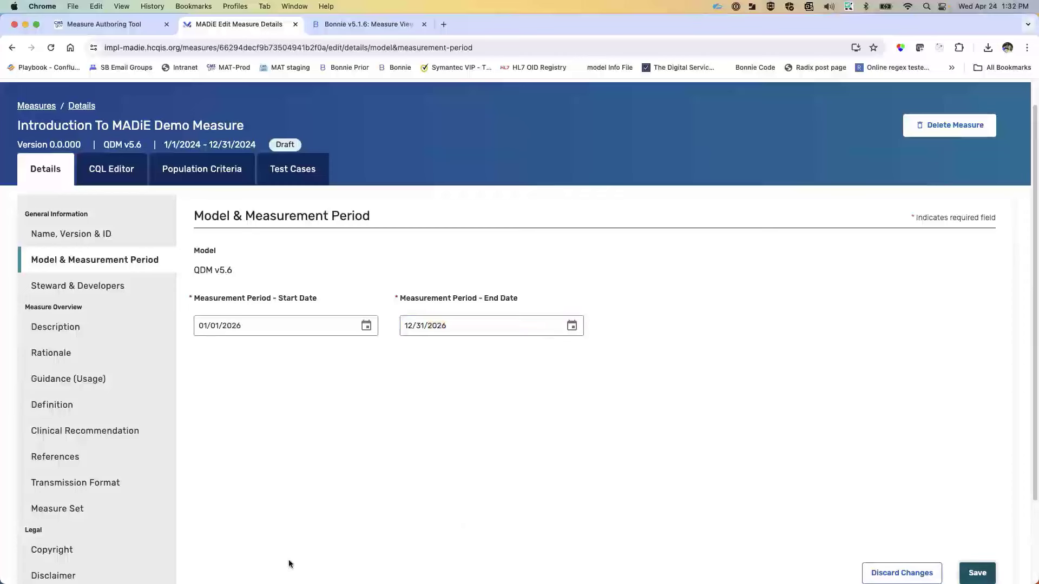
{"action": "key", "text": "Return"}
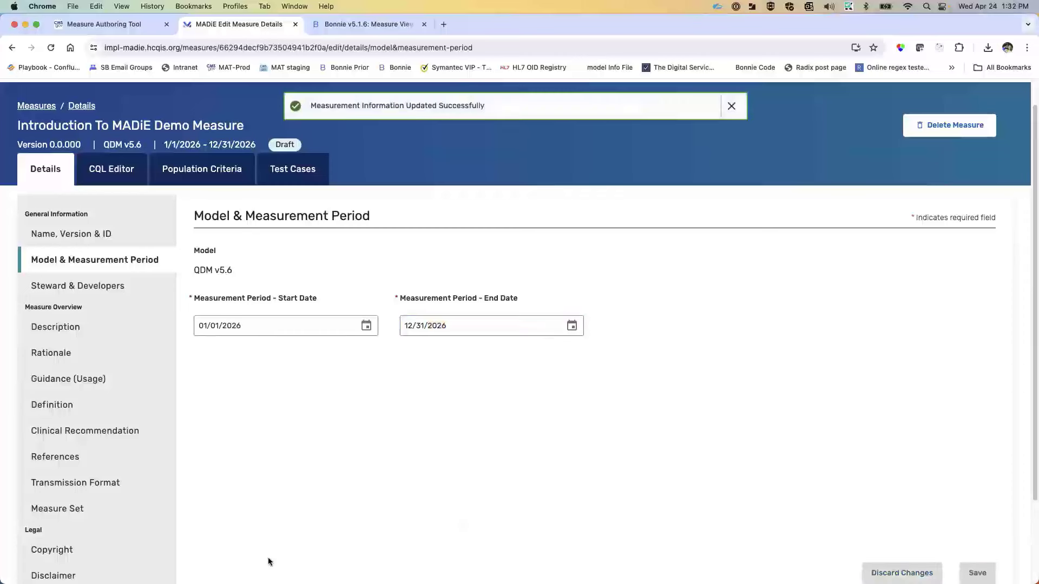
{"action": "left_click", "coordinate": [274, 170]}
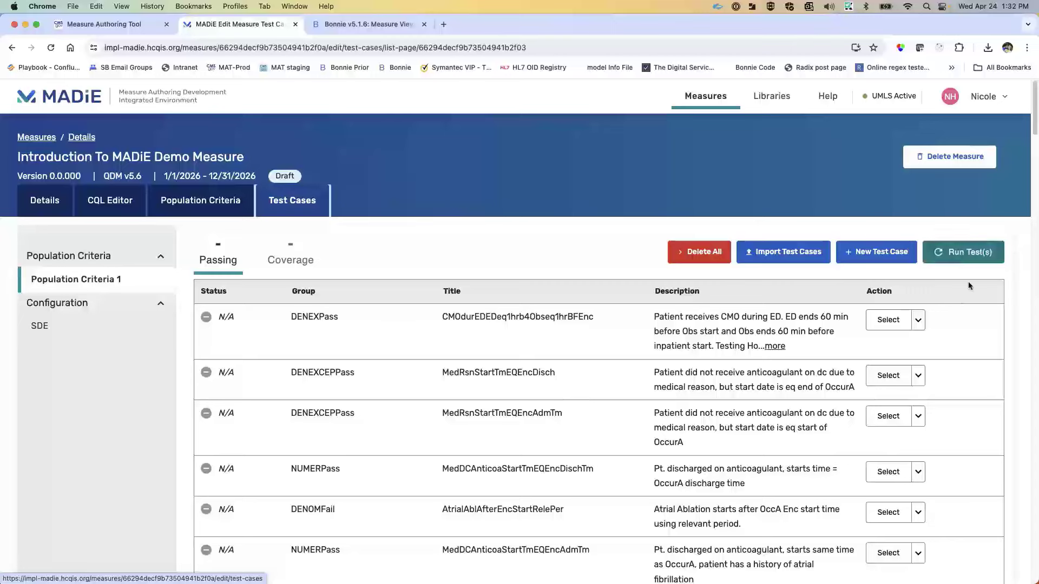
Rerun all 85 test cases for the 2026 period and view the coverage breakdown.
{"action": "left_click", "coordinate": [946, 251]}
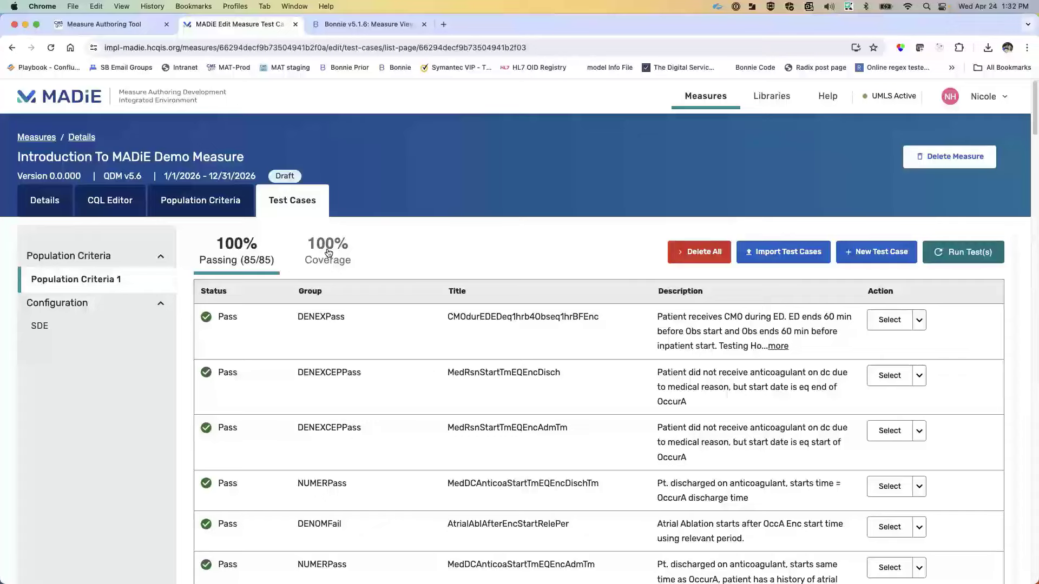
{"action": "left_click", "coordinate": [328, 253]}
{"action": "scroll", "coordinate": [352, 317], "scroll_direction": "down", "scroll_amount": 5}
{"action": "scroll", "coordinate": [348, 336], "scroll_direction": "up", "scroll_amount": 5}
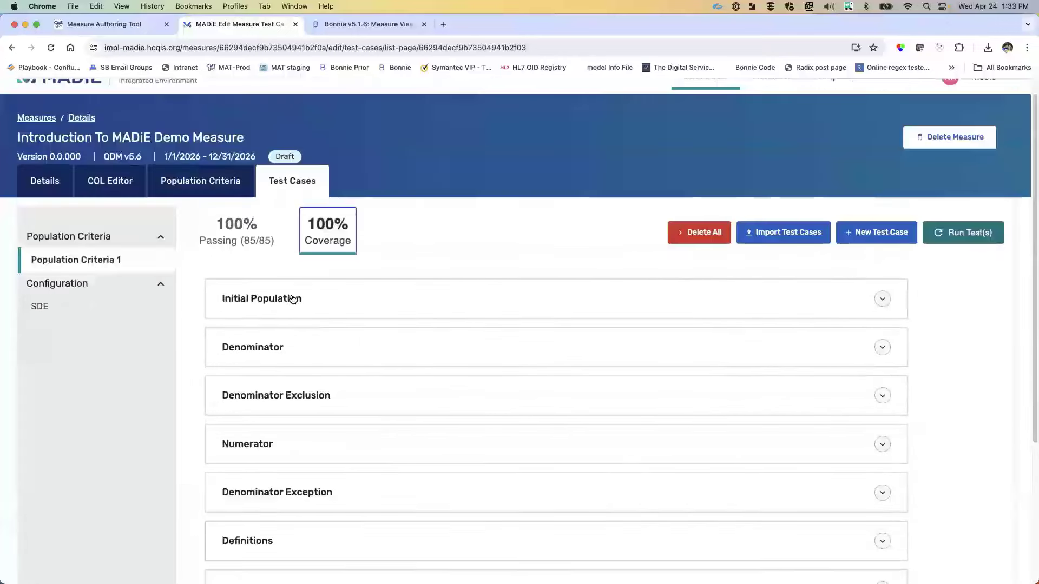
Expand Initial Population, Denominator, Denominator Exclusion and Numerator coverage, then show the Passing list.
{"action": "left_click", "coordinate": [293, 299]}
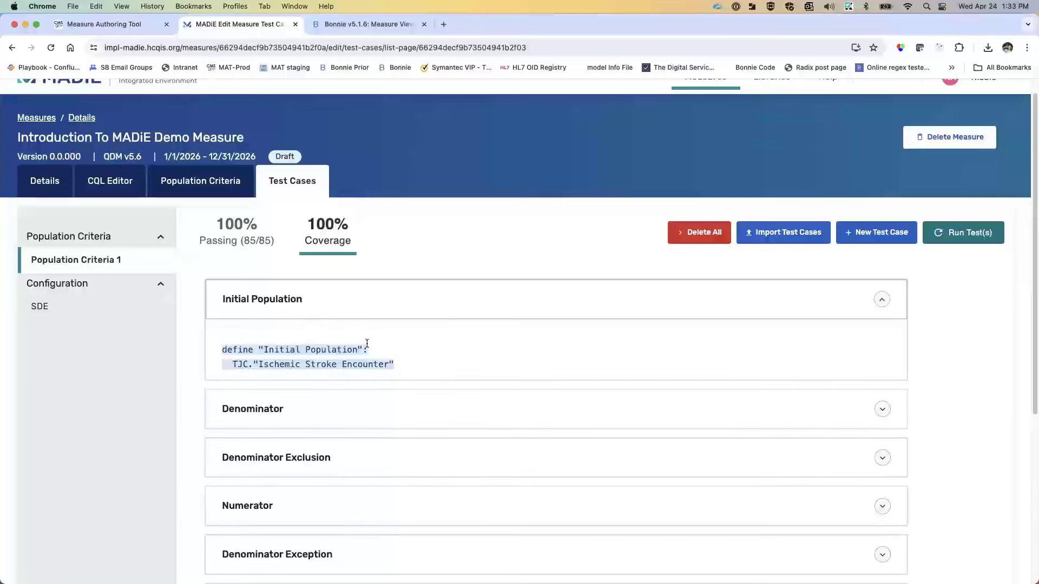
{"action": "left_click", "coordinate": [326, 414]}
{"action": "scroll", "coordinate": [314, 460], "scroll_direction": "down", "scroll_amount": 3}
{"action": "left_click", "coordinate": [313, 460]}
{"action": "scroll", "coordinate": [318, 470], "scroll_direction": "down", "scroll_amount": 5}
{"action": "left_click", "coordinate": [320, 481]}
{"action": "scroll", "coordinate": [322, 477], "scroll_direction": "down", "scroll_amount": 4}
{"action": "scroll", "coordinate": [319, 443], "scroll_direction": "up", "scroll_amount": 10}
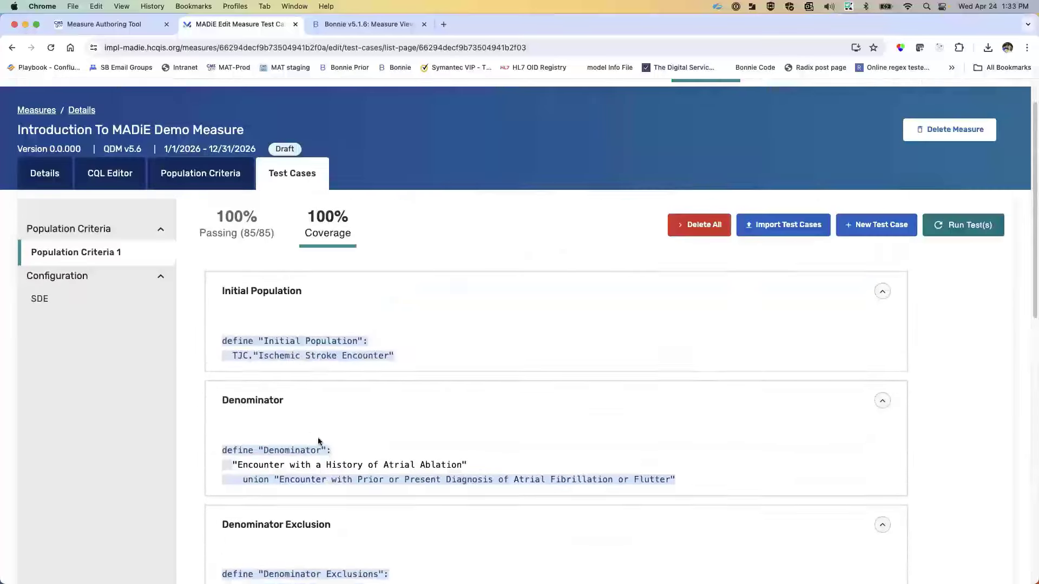
{"action": "scroll", "coordinate": [309, 441], "scroll_direction": "up", "scroll_amount": 1}
{"action": "left_click", "coordinate": [260, 254]}
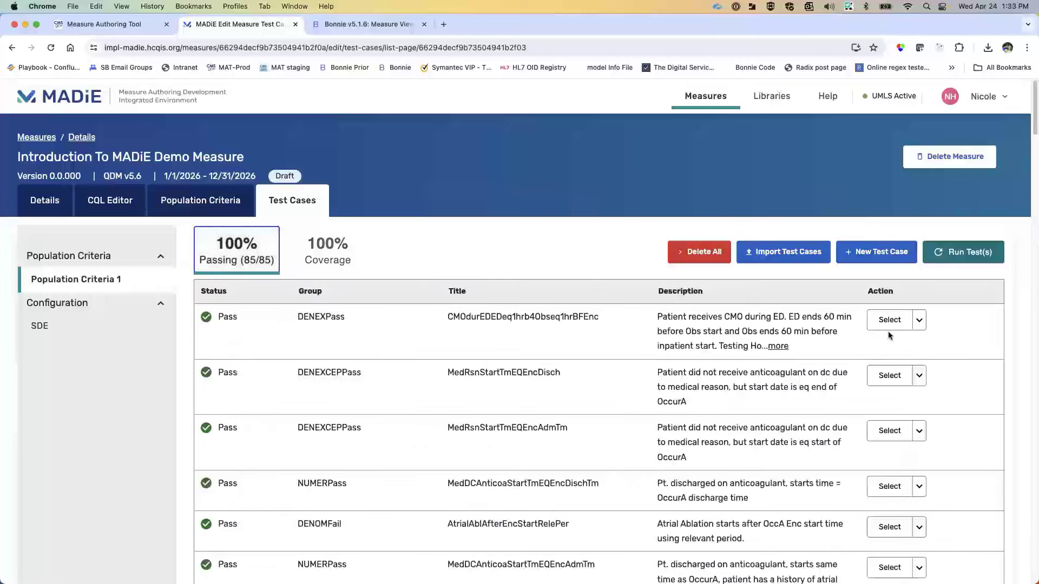
Open the DENEXPass test case for editing.
{"action": "left_click", "coordinate": [901, 325]}
{"action": "left_click", "coordinate": [909, 352]}
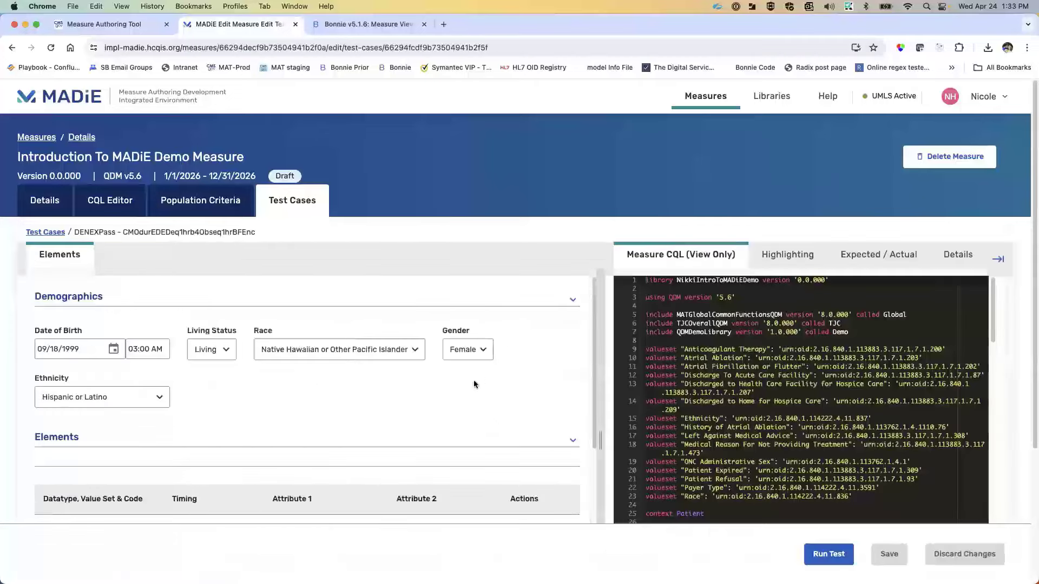
{"action": "scroll", "coordinate": [479, 365], "scroll_direction": "down", "scroll_amount": 3}
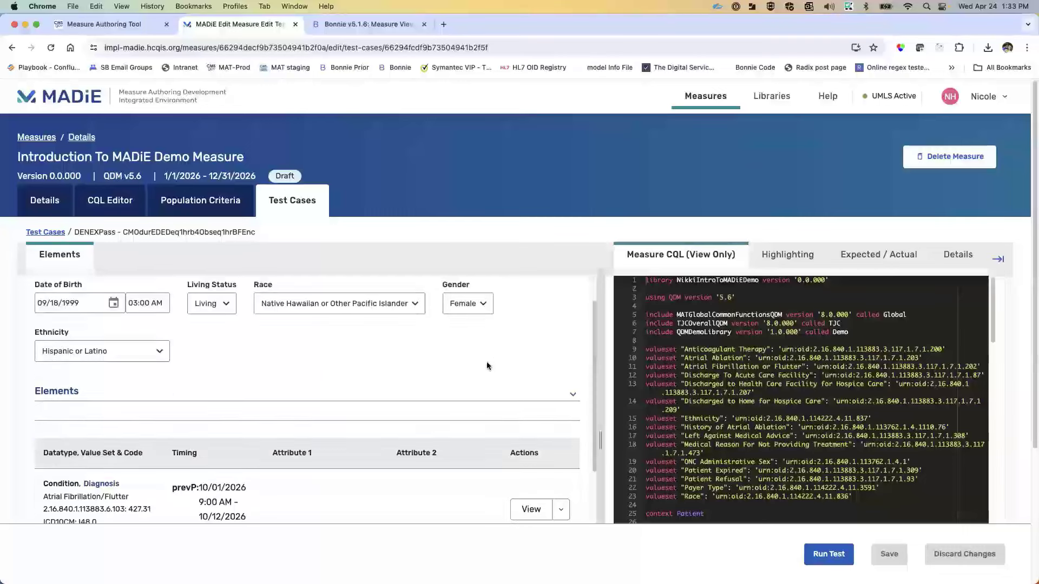
{"action": "scroll", "coordinate": [460, 371], "scroll_direction": "up", "scroll_amount": 3}
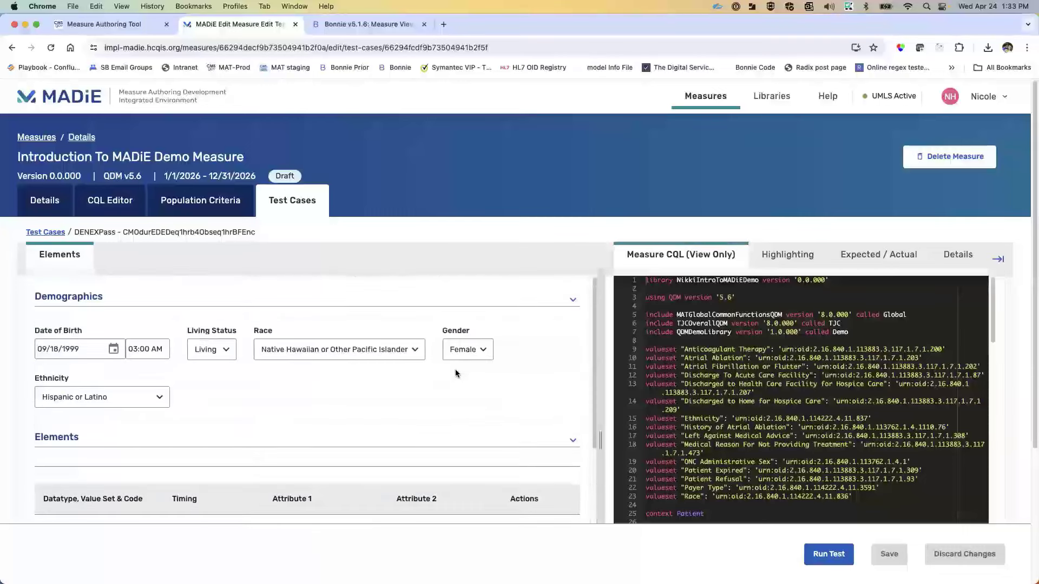
Check the date of birth calendar and show the test case's encounter elements.
{"action": "left_click", "coordinate": [114, 349]}
{"action": "left_click", "coordinate": [342, 405]}
{"action": "scroll", "coordinate": [336, 395], "scroll_direction": "down", "scroll_amount": 3}
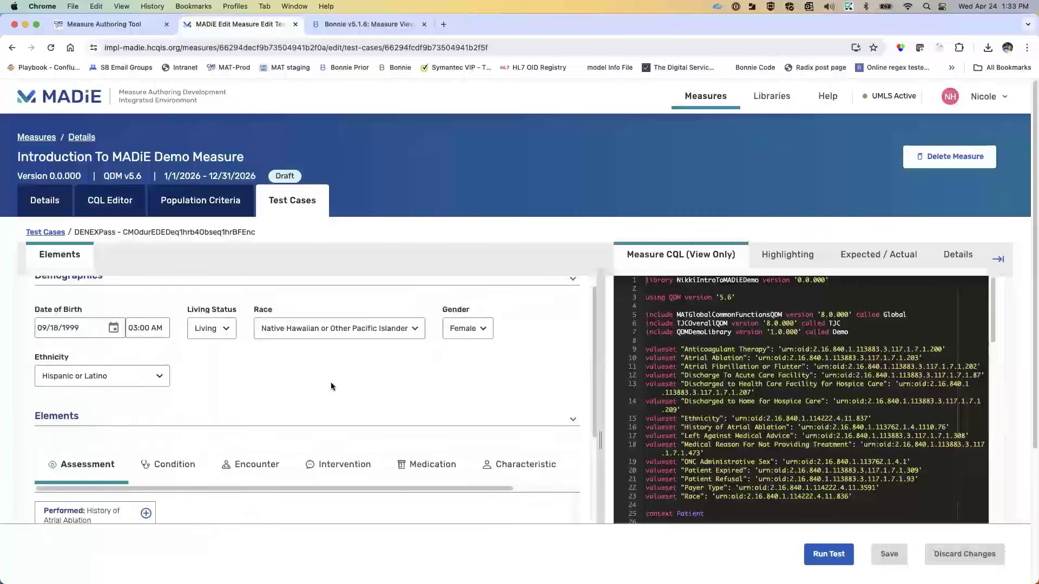
{"action": "left_click", "coordinate": [249, 379]}
{"action": "scroll", "coordinate": [252, 352], "scroll_direction": "down", "scroll_amount": 4}
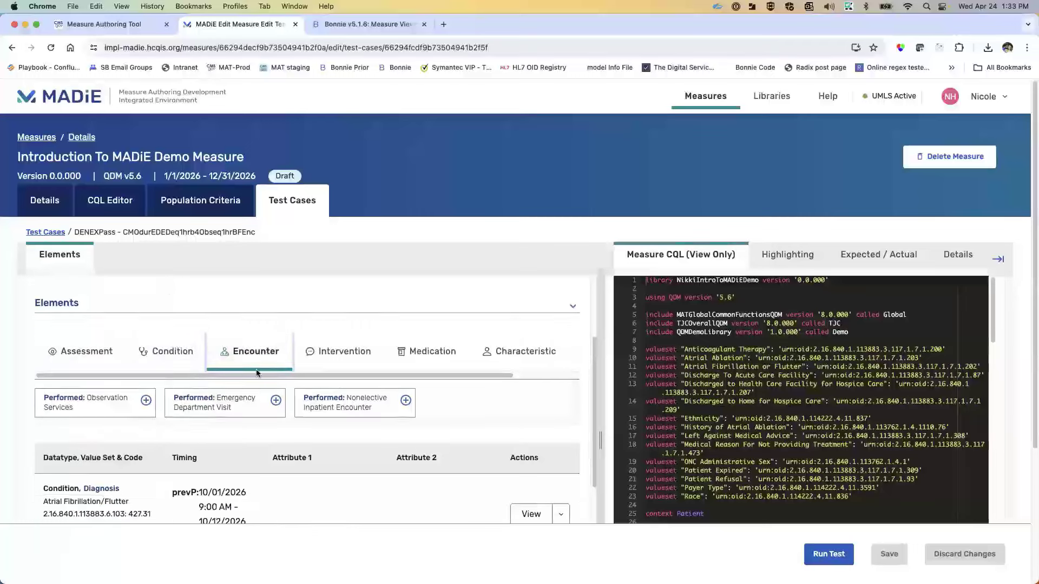
{"action": "scroll", "coordinate": [261, 336], "scroll_direction": "up", "scroll_amount": 2}
Inspect the Emergency Department Visit element, then collapse the Demographics and Elements sections.
{"action": "left_click", "coordinate": [275, 334]}
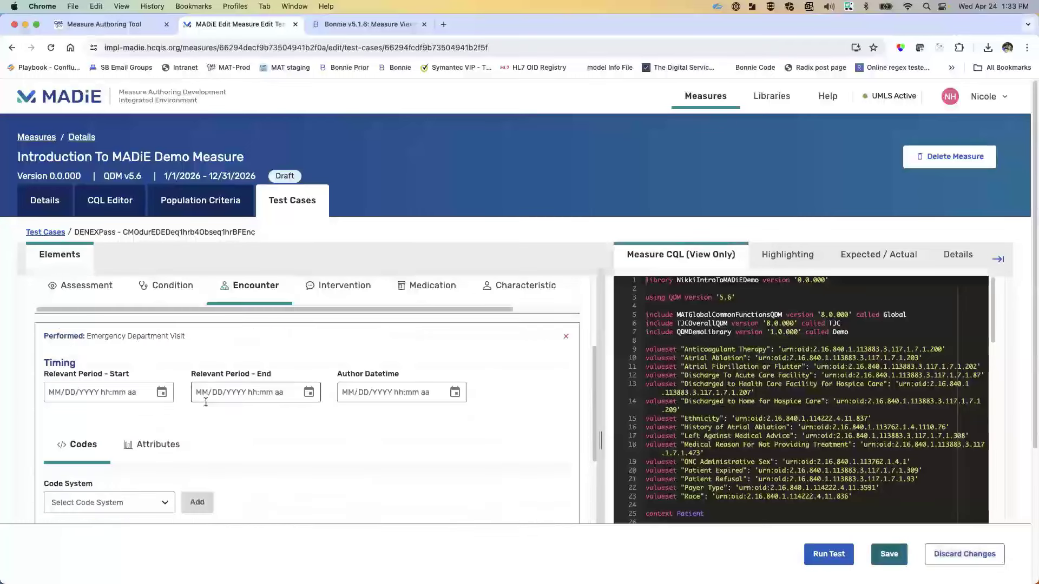
{"action": "left_click", "coordinate": [161, 393]}
{"action": "left_click", "coordinate": [332, 393]}
{"action": "scroll", "coordinate": [449, 368], "scroll_direction": "down", "scroll_amount": 1}
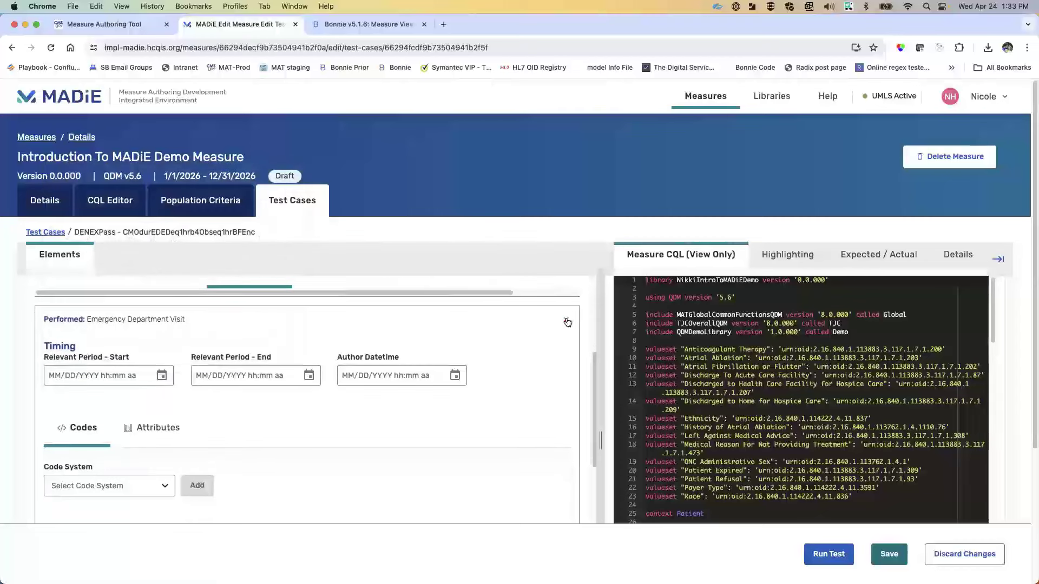
{"action": "left_click", "coordinate": [566, 320]}
{"action": "scroll", "coordinate": [385, 451], "scroll_direction": "up", "scroll_amount": 5}
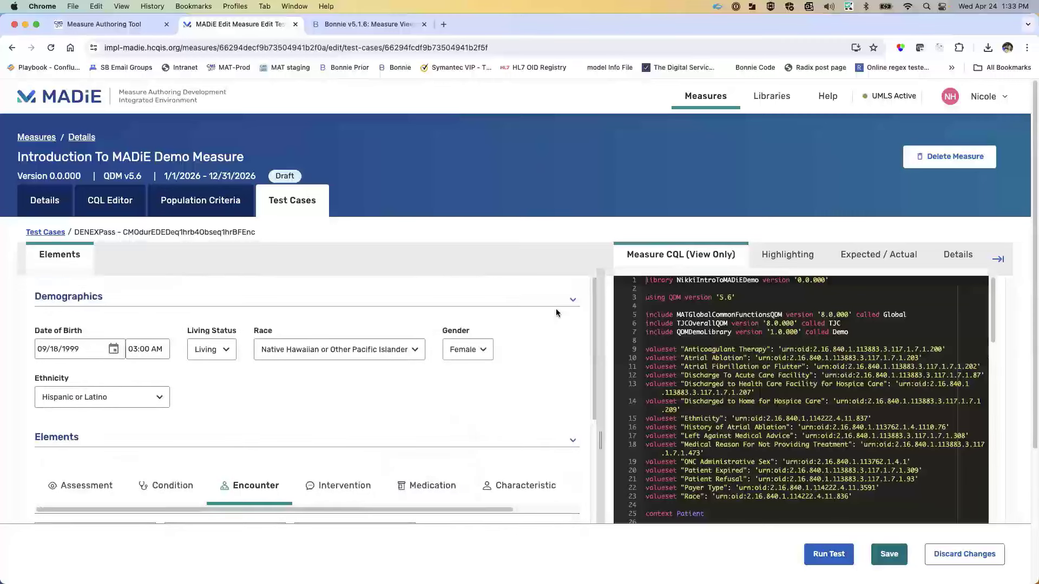
{"action": "left_click", "coordinate": [573, 302]}
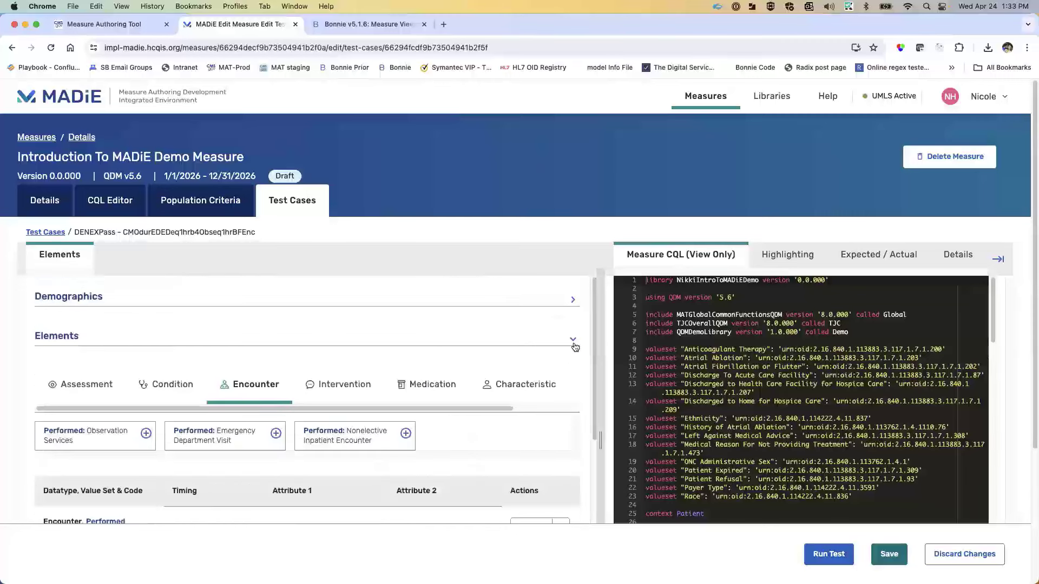
{"action": "left_click", "coordinate": [573, 342]}
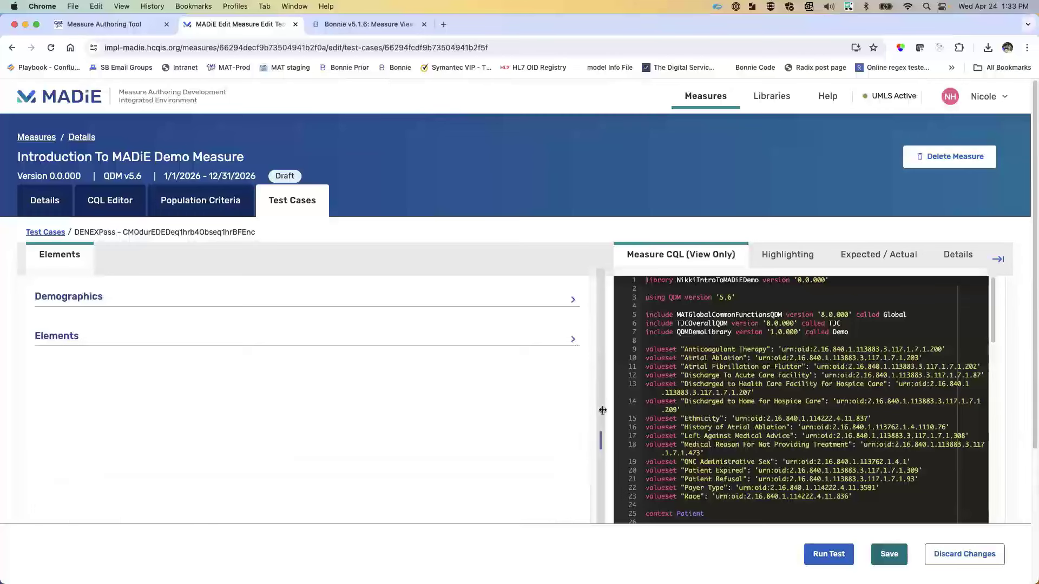
Widen the panel, expand the Elements section, then restore the wider Measure CQL panel.
{"action": "left_click_drag", "start_coordinate": [602, 411], "coordinate": [289, 428]}
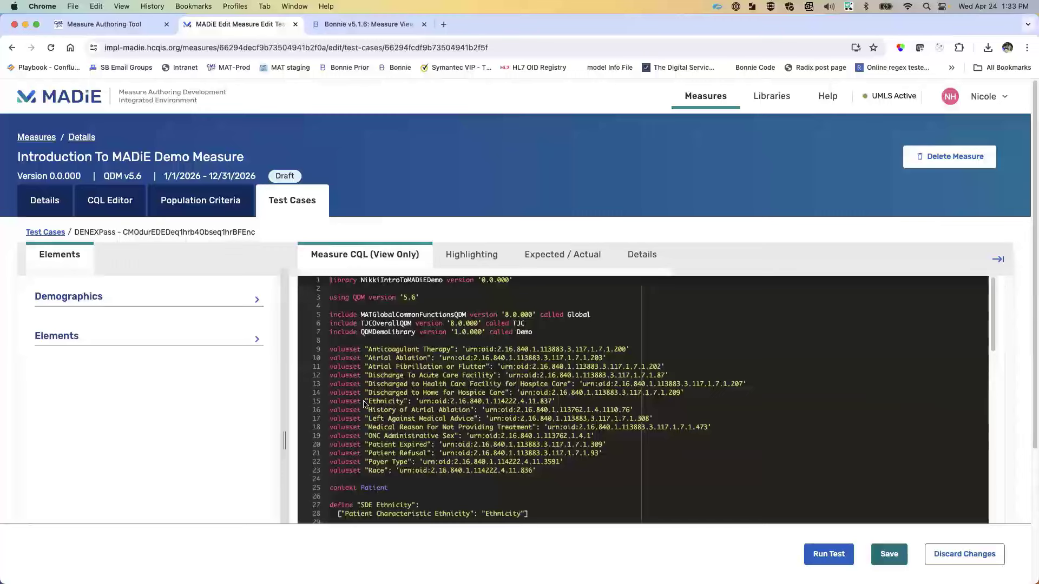
{"action": "left_click_drag", "start_coordinate": [285, 429], "coordinate": [267, 429]}
{"action": "scroll", "coordinate": [485, 355], "scroll_direction": "down", "scroll_amount": 10}
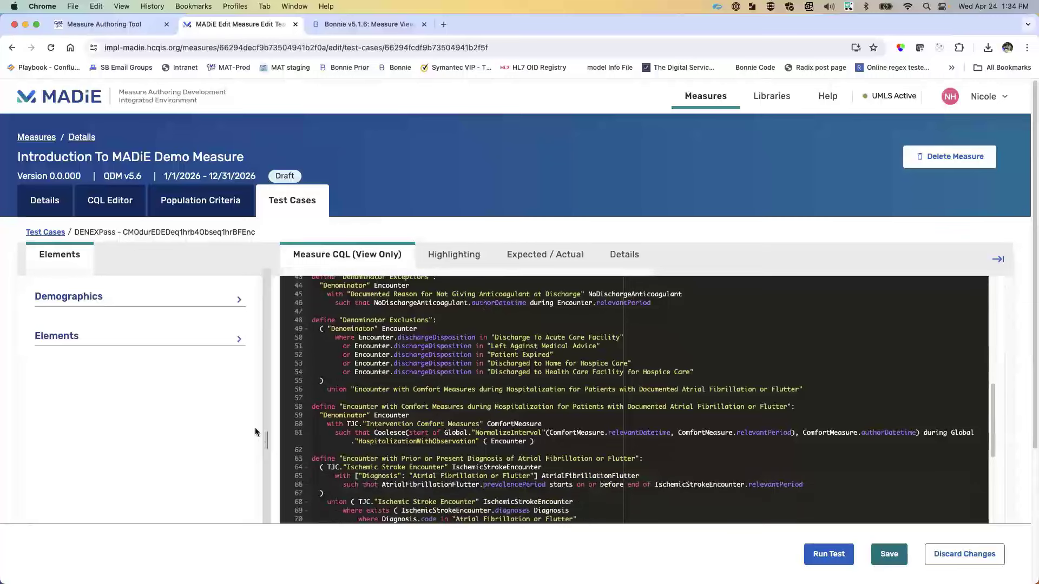
{"action": "left_click_drag", "start_coordinate": [268, 422], "coordinate": [818, 375]}
{"action": "left_click", "coordinate": [805, 339]}
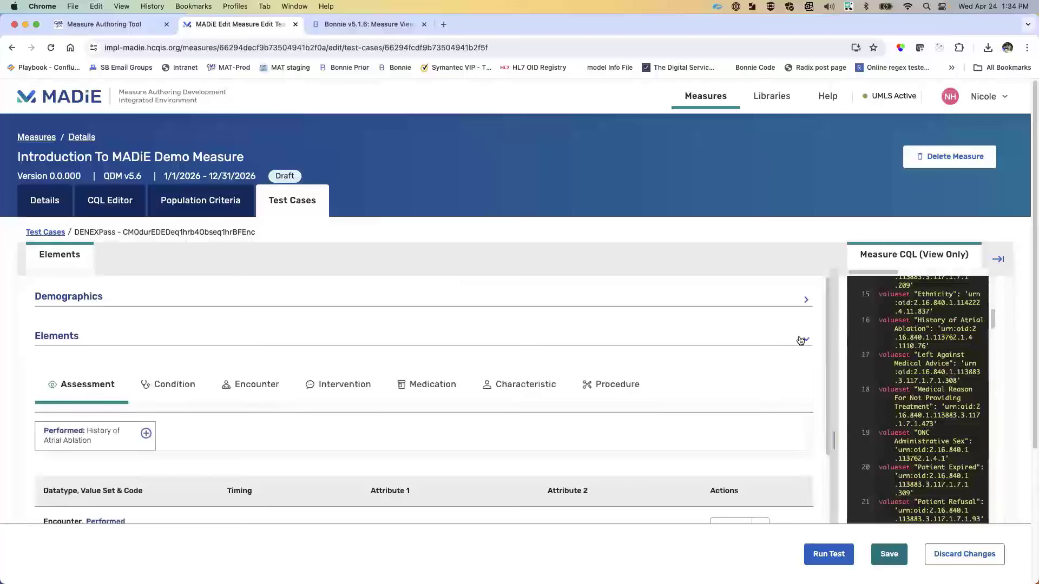
{"action": "scroll", "coordinate": [594, 419], "scroll_direction": "down", "scroll_amount": 3}
{"action": "scroll", "coordinate": [578, 420], "scroll_direction": "down", "scroll_amount": 1}
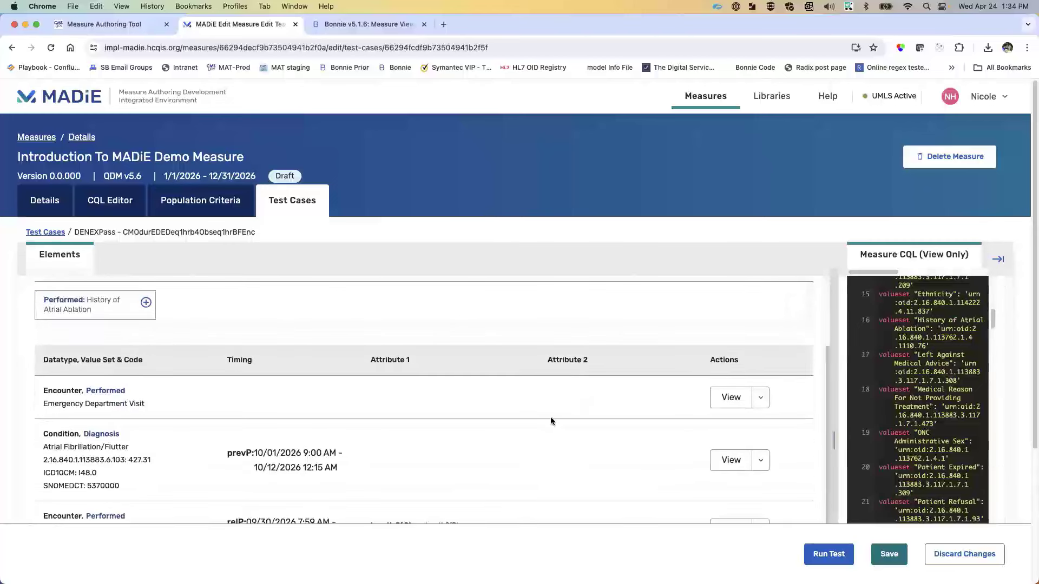
{"action": "left_click_drag", "start_coordinate": [836, 418], "coordinate": [484, 423]}
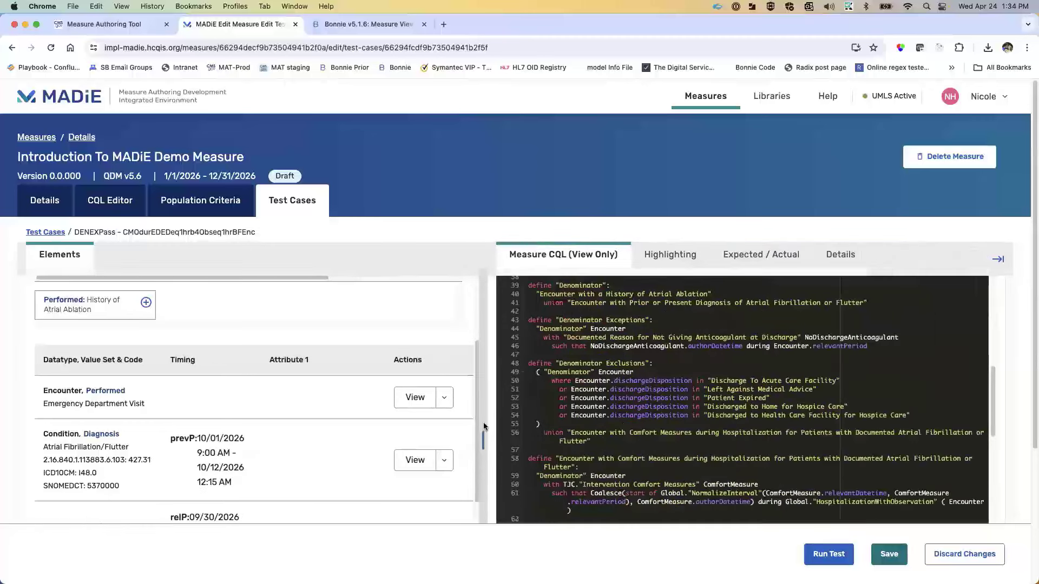
Run the DENEXPass test case in the Highlighting view and review the Initial Population results.
{"action": "left_click", "coordinate": [689, 258]}
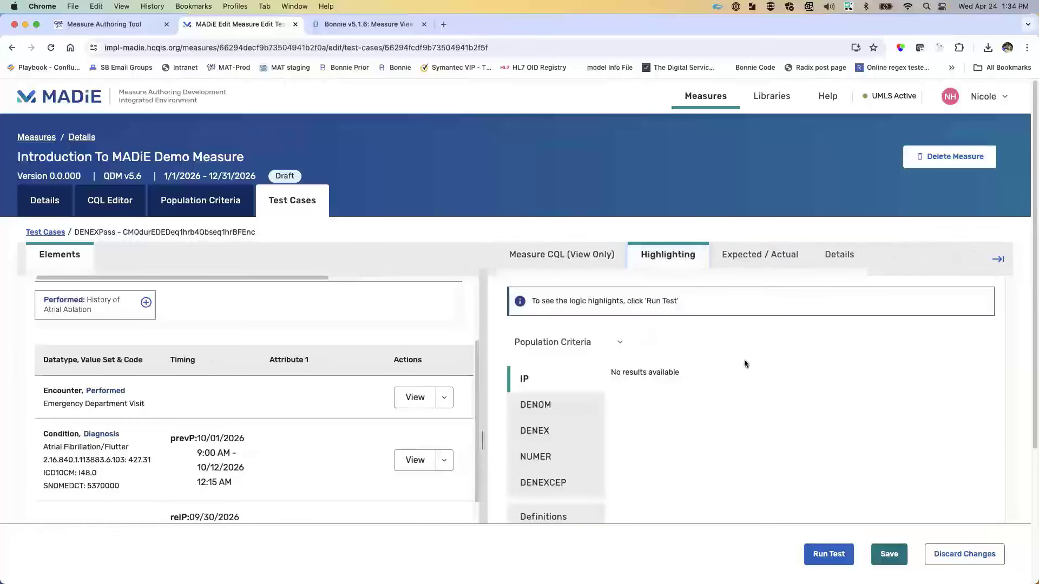
{"action": "left_click", "coordinate": [829, 554]}
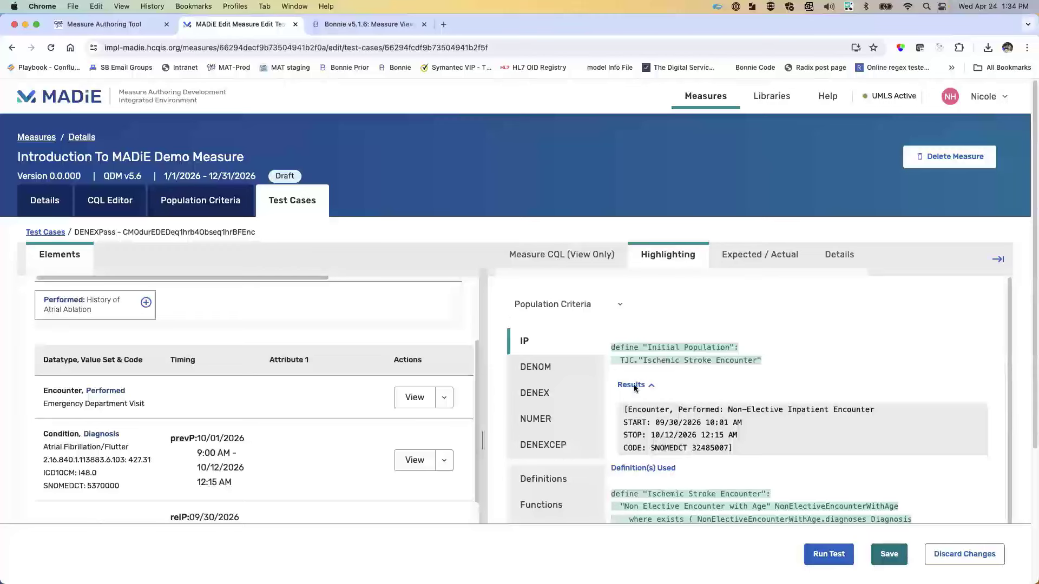
{"action": "left_click_drag", "start_coordinate": [749, 447], "coordinate": [642, 387]}
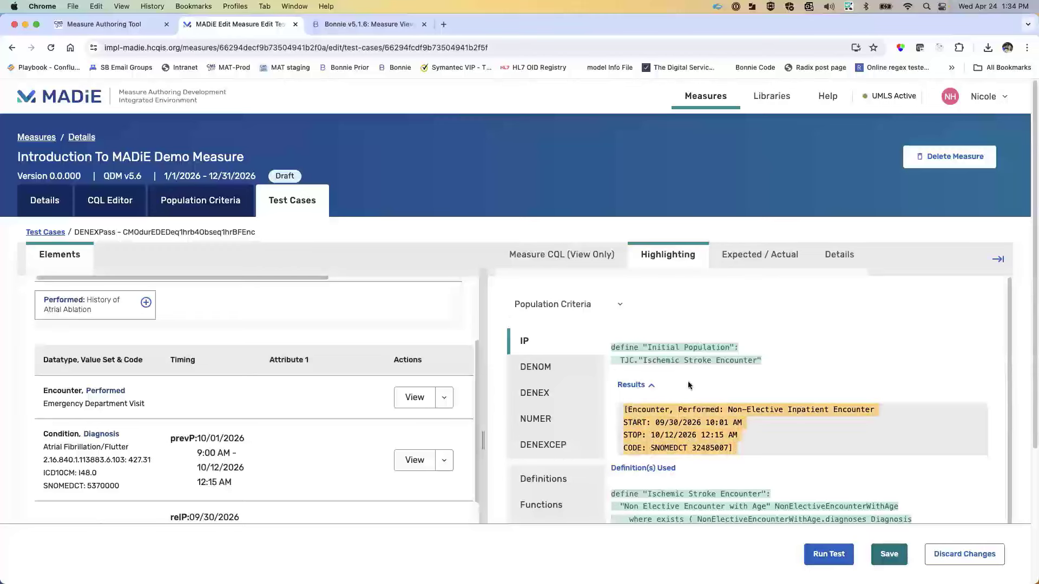
{"action": "scroll", "coordinate": [756, 436], "scroll_direction": "down", "scroll_amount": 2}
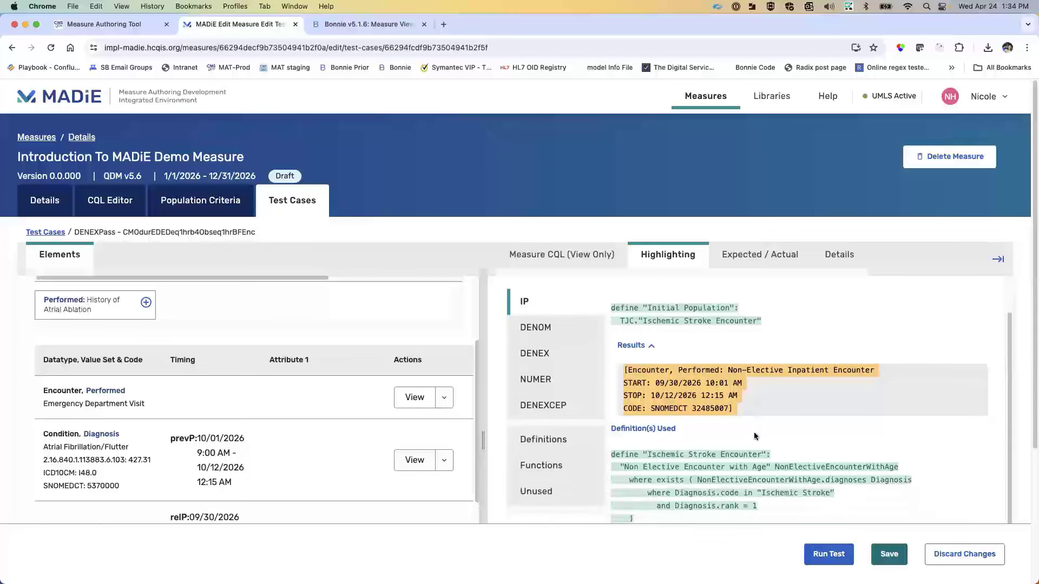
{"action": "scroll", "coordinate": [756, 436], "scroll_direction": "up", "scroll_amount": 3}
Compare Expected / Actual counts, then review the title, description and DENEXPass group in Details.
{"action": "left_click", "coordinate": [756, 255]}
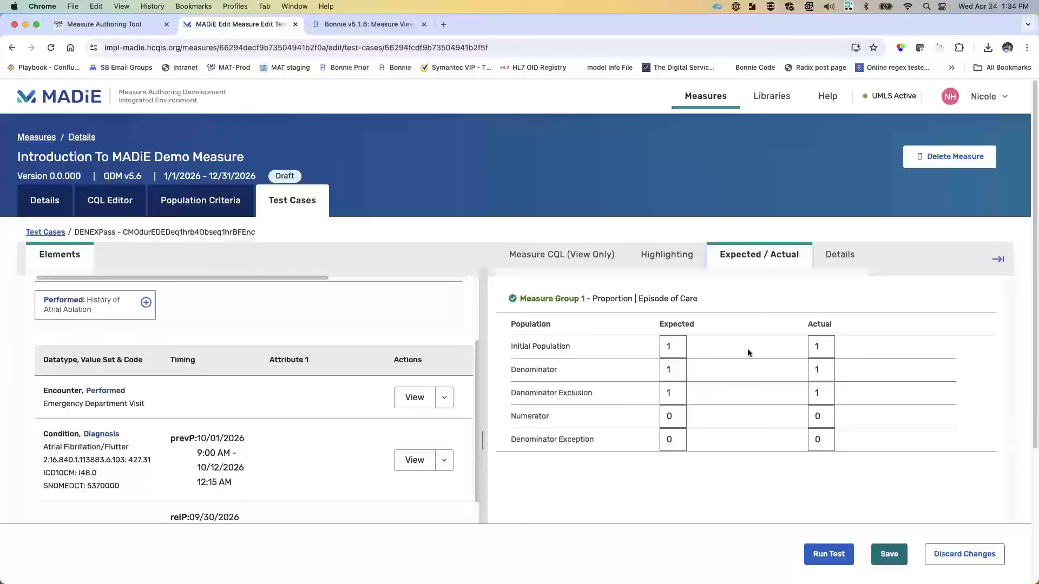
{"action": "left_click", "coordinate": [848, 254]}
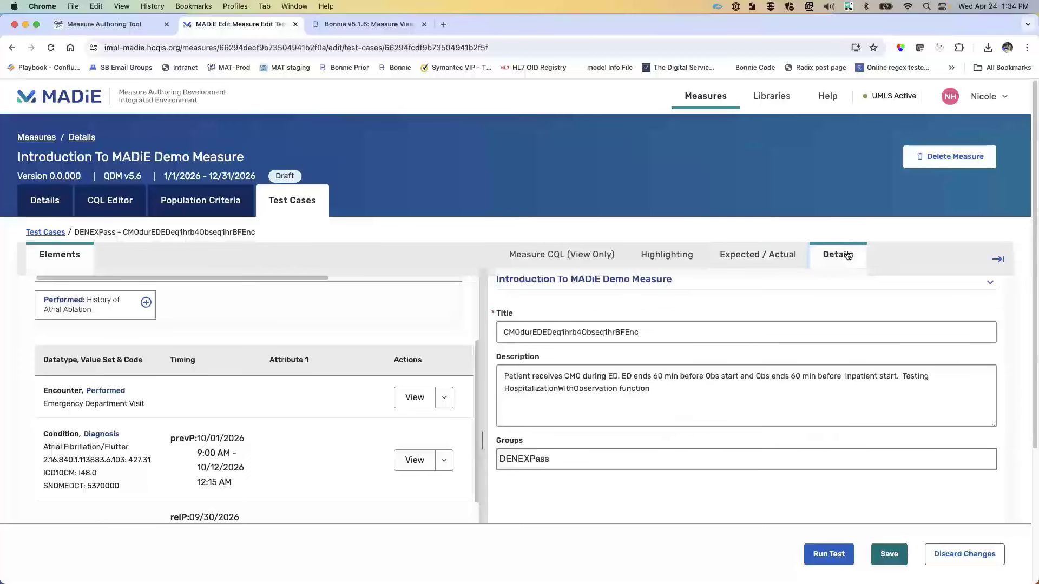
{"action": "left_click", "coordinate": [562, 336]}
{"action": "left_click", "coordinate": [564, 423]}
{"action": "left_click", "coordinate": [545, 464]}
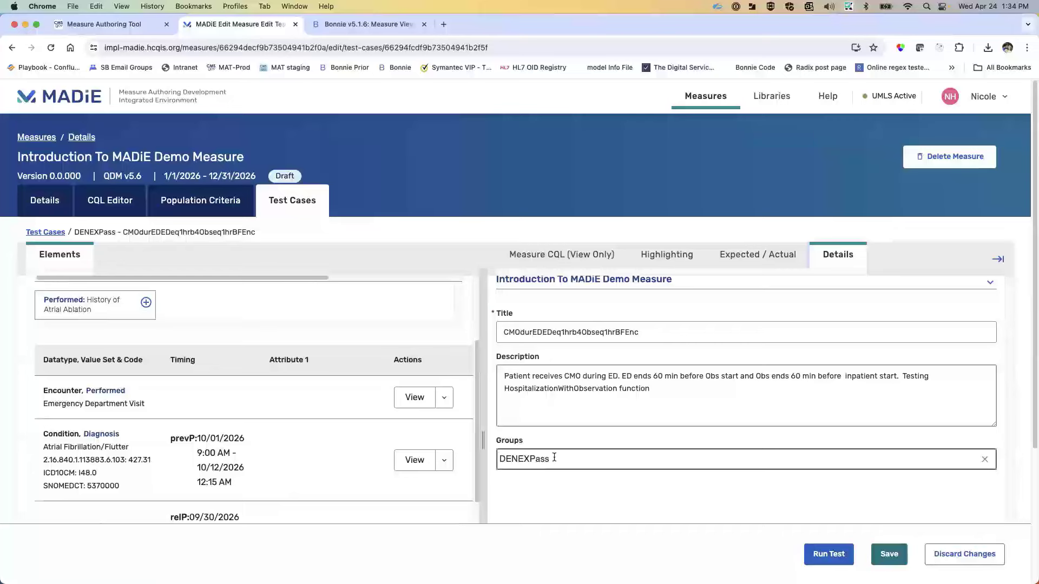
{"action": "left_click", "coordinate": [590, 408]}
{"action": "scroll", "coordinate": [580, 426], "scroll_direction": "down", "scroll_amount": 1}
{"action": "scroll", "coordinate": [541, 411], "scroll_direction": "up", "scroll_amount": 1}
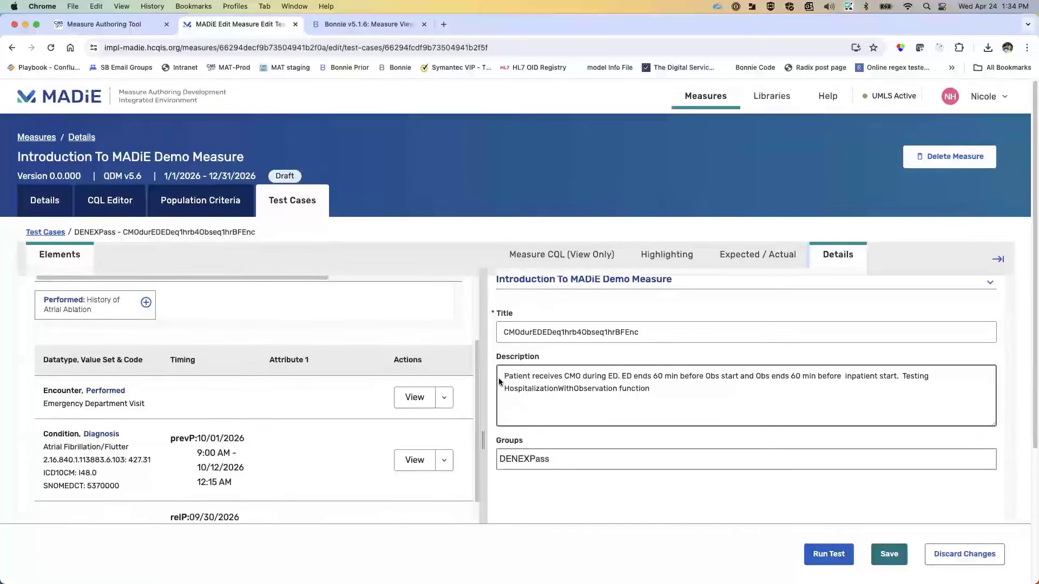
Discard the DENEXPass test case's unsaved changes and go back to the My Measures list.
{"action": "left_click", "coordinate": [48, 201]}
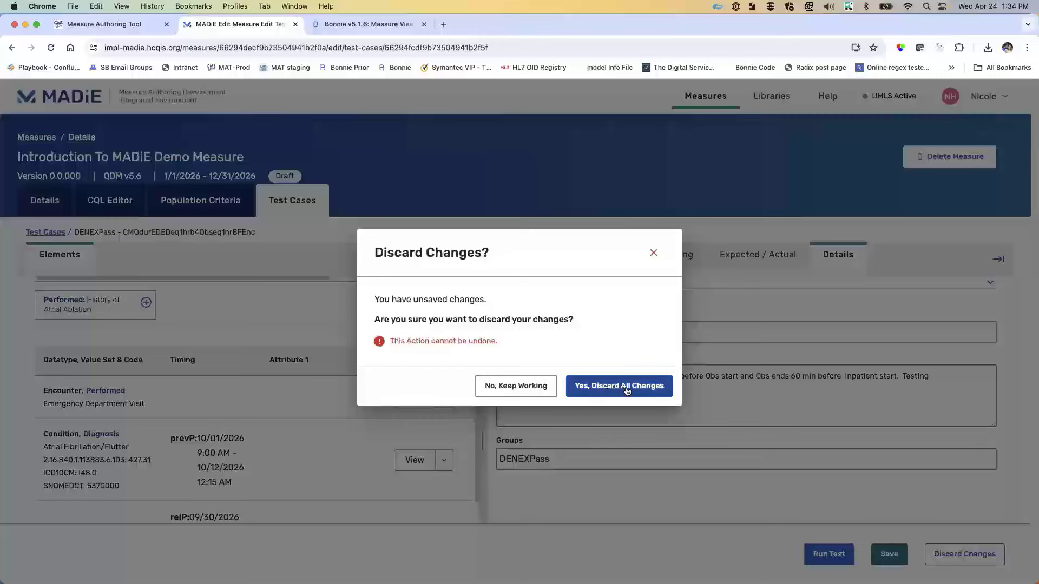
{"action": "left_click", "coordinate": [626, 391]}
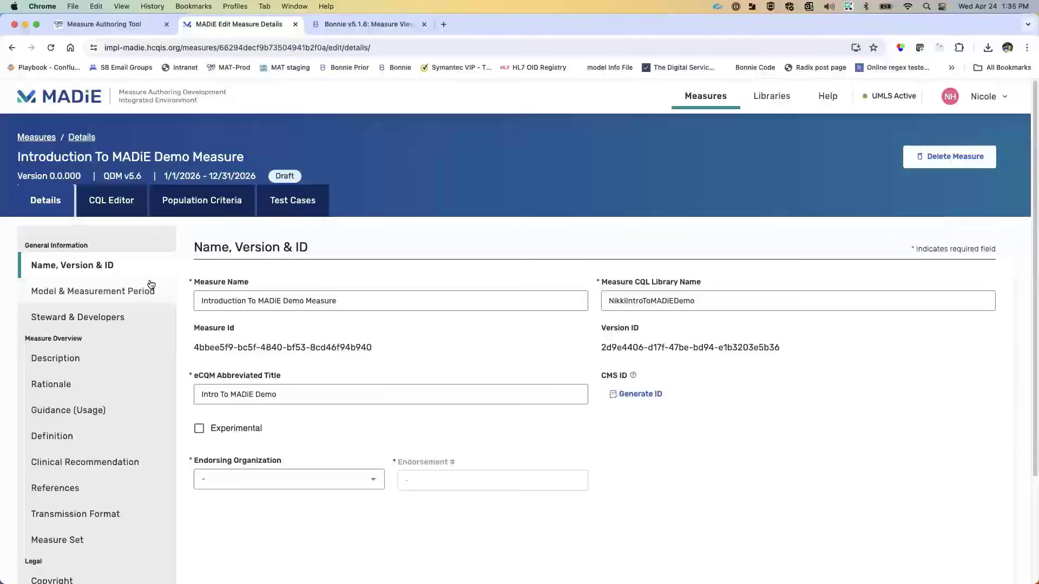
{"action": "left_click", "coordinate": [34, 140]}
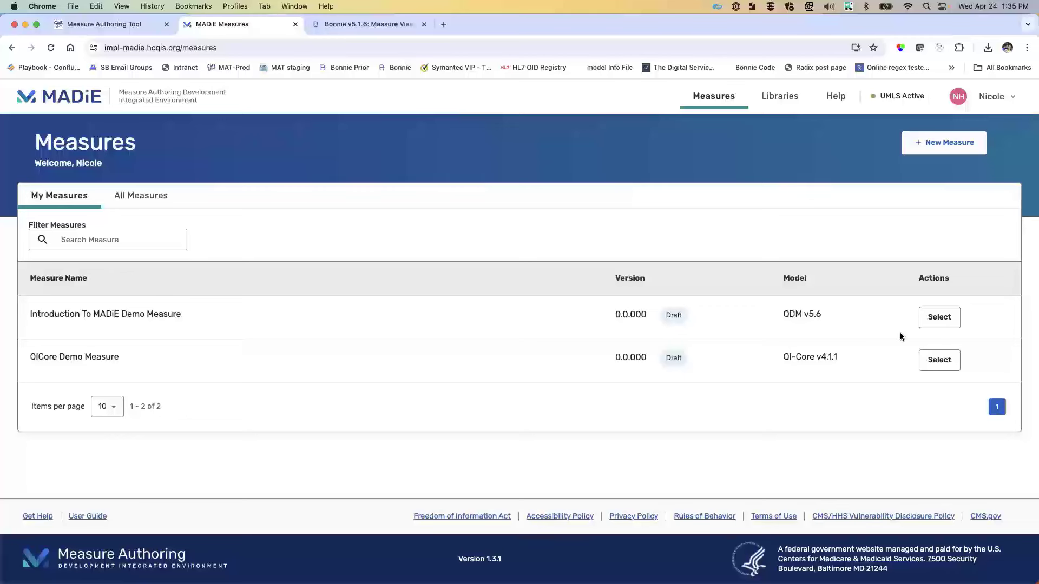
{"action": "left_click", "coordinate": [932, 361]}
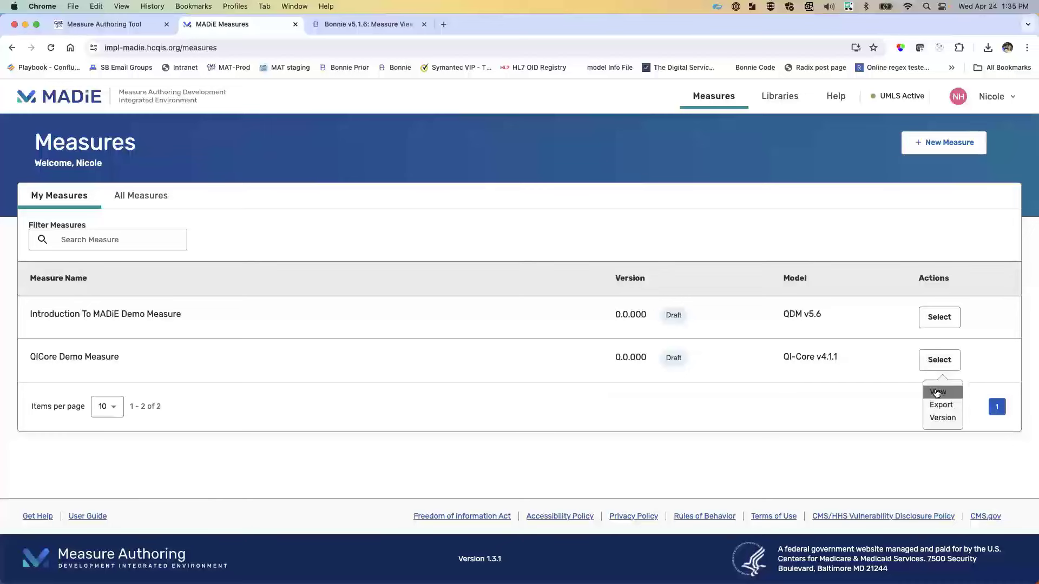
View QICore Demo Measure and browse its CQL Editor, Population Criteria and Test Cases tabs.
{"action": "left_click", "coordinate": [924, 383]}
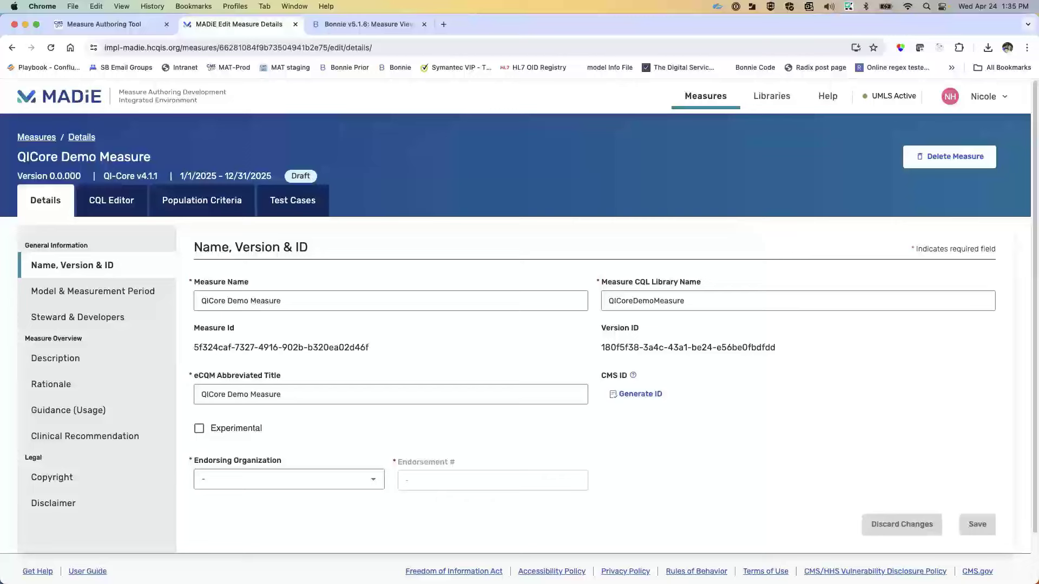
{"action": "left_click", "coordinate": [120, 193]}
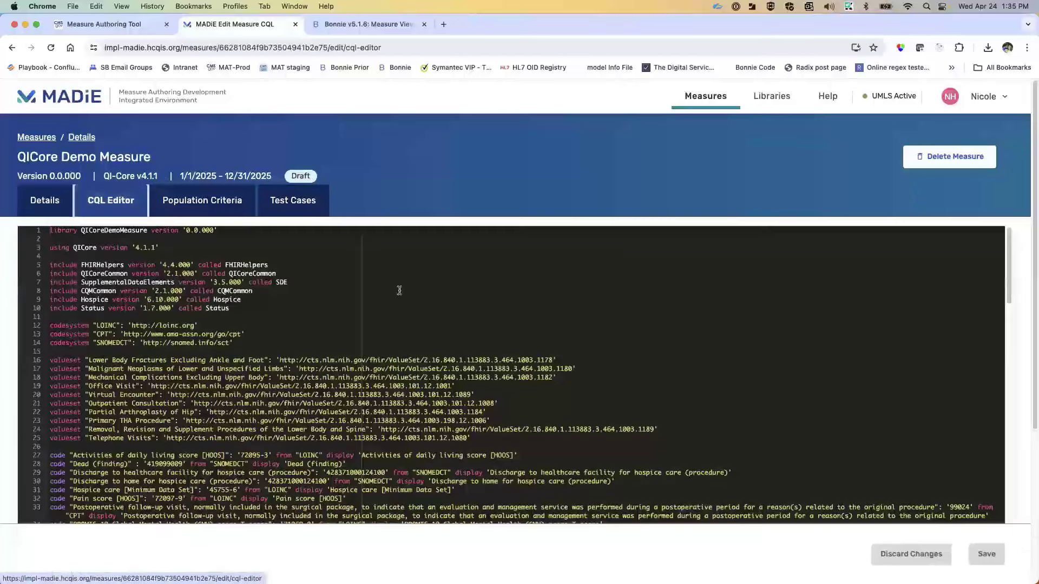
{"action": "scroll", "coordinate": [399, 290], "scroll_direction": "down", "scroll_amount": 5}
{"action": "scroll", "coordinate": [400, 290], "scroll_direction": "down", "scroll_amount": 18}
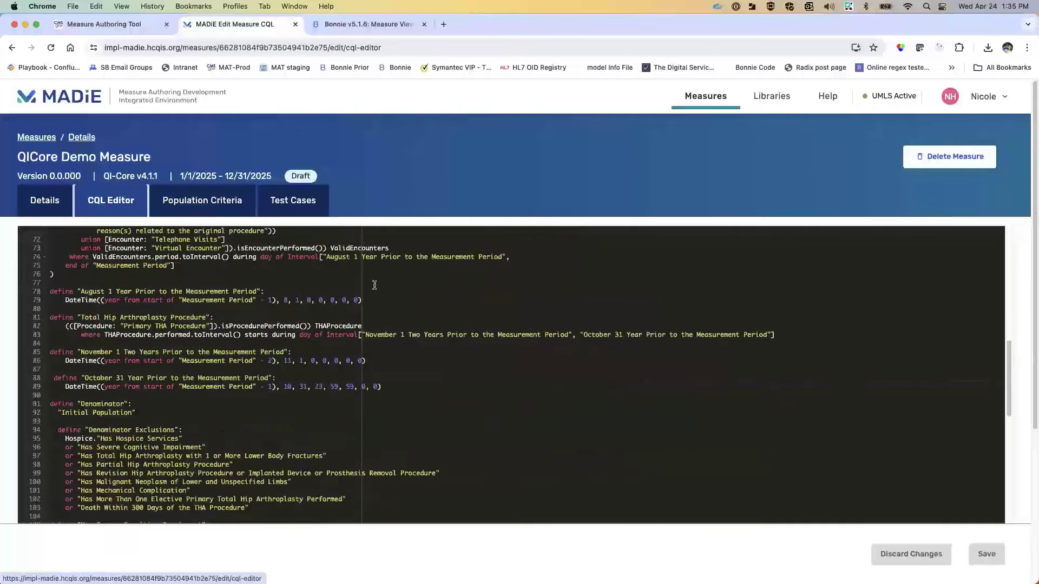
{"action": "left_click", "coordinate": [194, 196]}
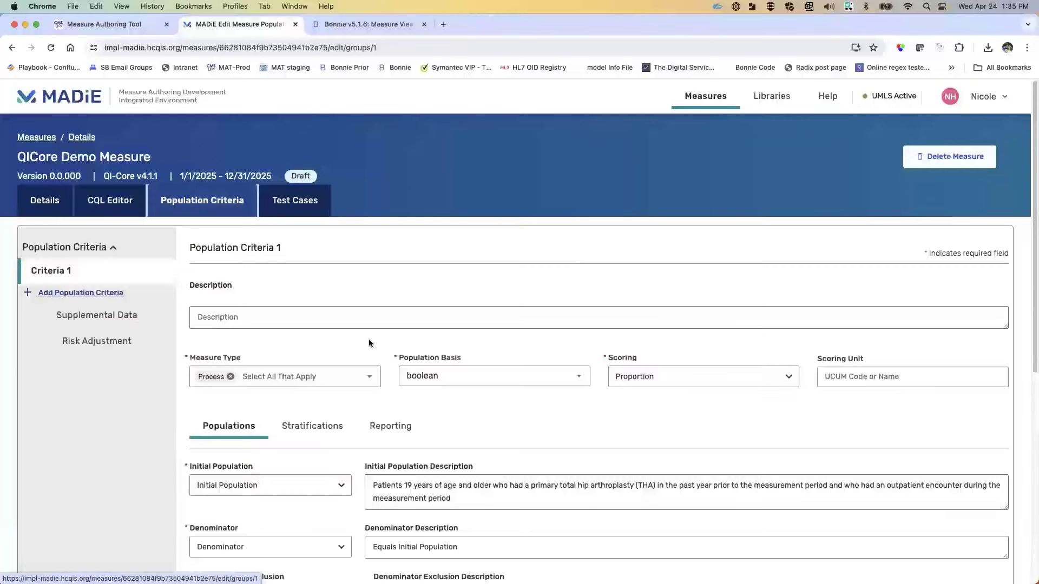
{"action": "left_click", "coordinate": [289, 209]}
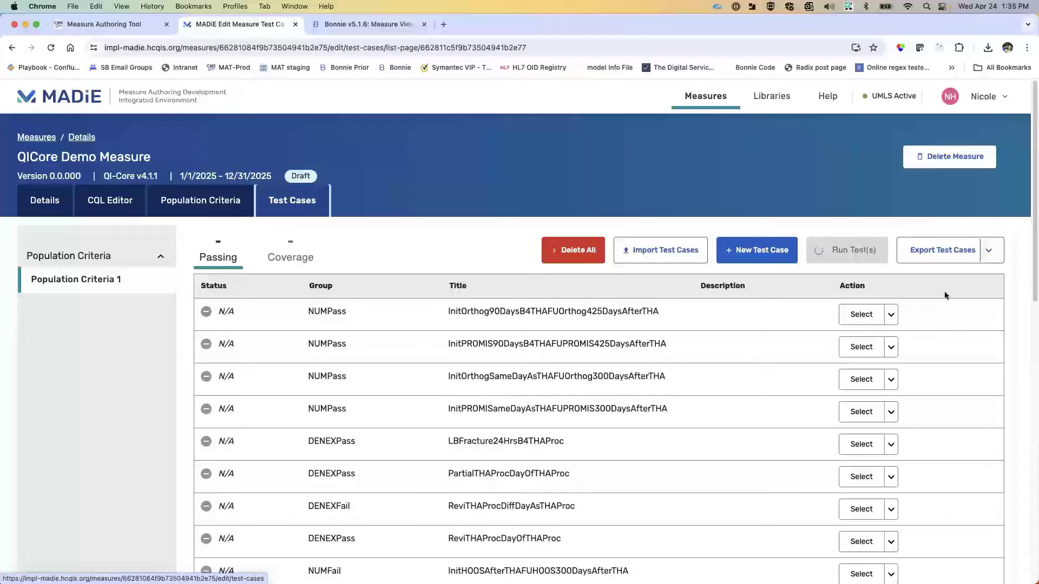
{"action": "left_click", "coordinate": [870, 320]}
Edit NUMPass test case InitOrthog90DaysB4THAFUOrthog425DaysAfterTHA and review its patient JSON bundle.
{"action": "left_click", "coordinate": [884, 346]}
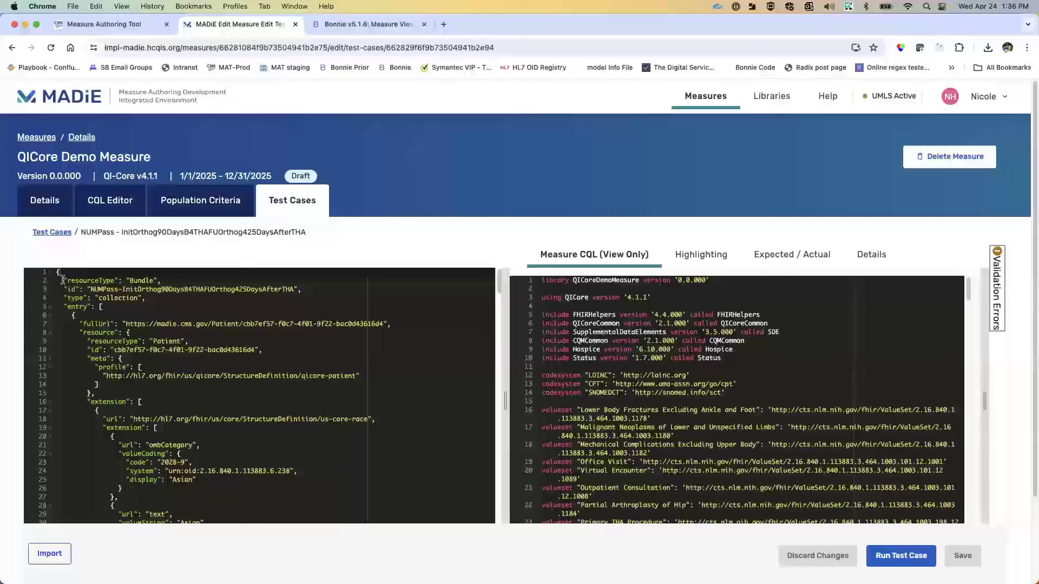
{"action": "left_click_drag", "start_coordinate": [63, 280], "coordinate": [231, 499]}
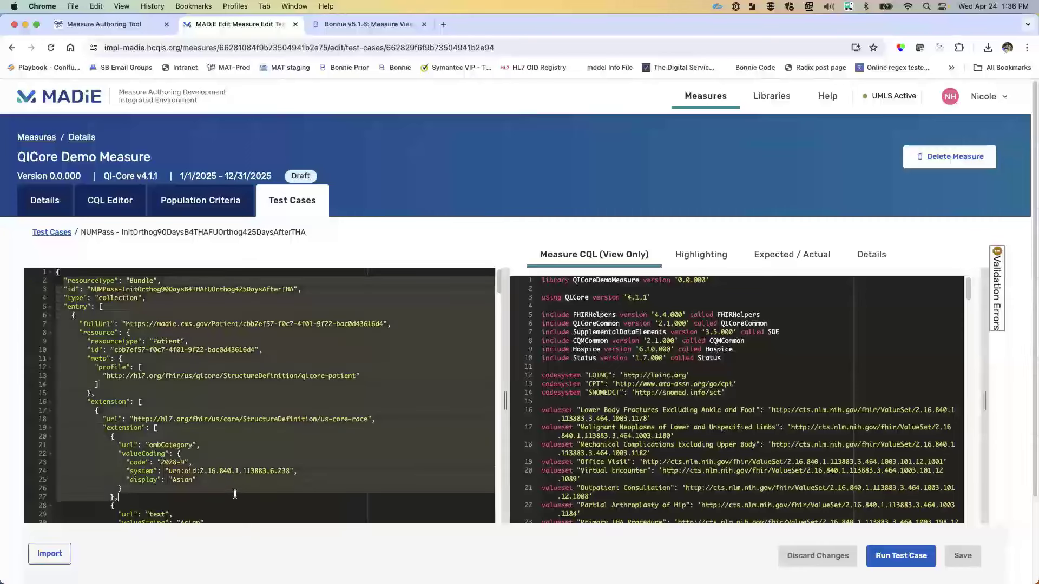
{"action": "left_click", "coordinate": [207, 394]}
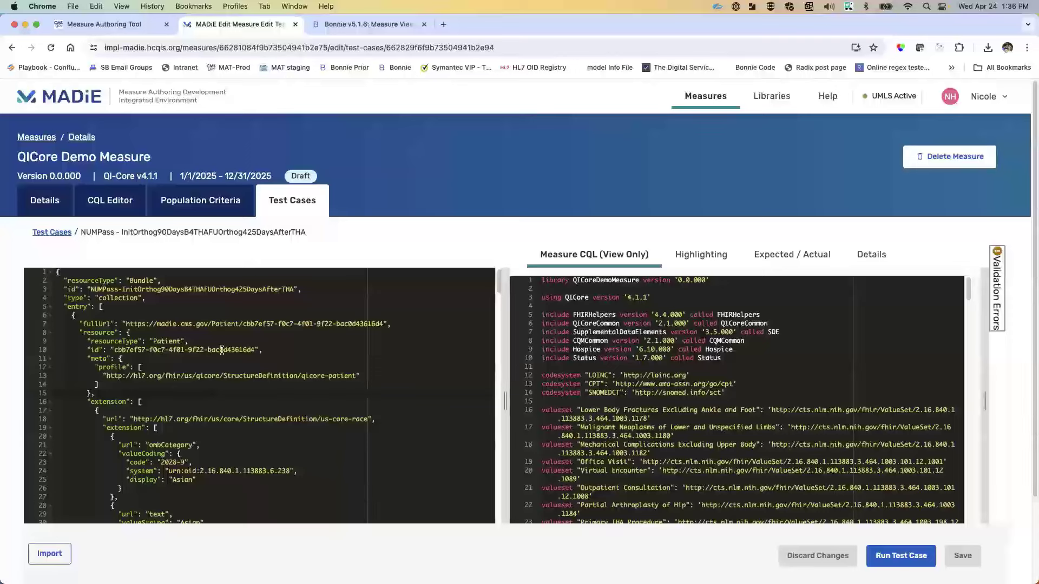
{"action": "scroll", "coordinate": [159, 395], "scroll_direction": "down", "scroll_amount": 1}
{"action": "scroll", "coordinate": [159, 396], "scroll_direction": "down", "scroll_amount": 5}
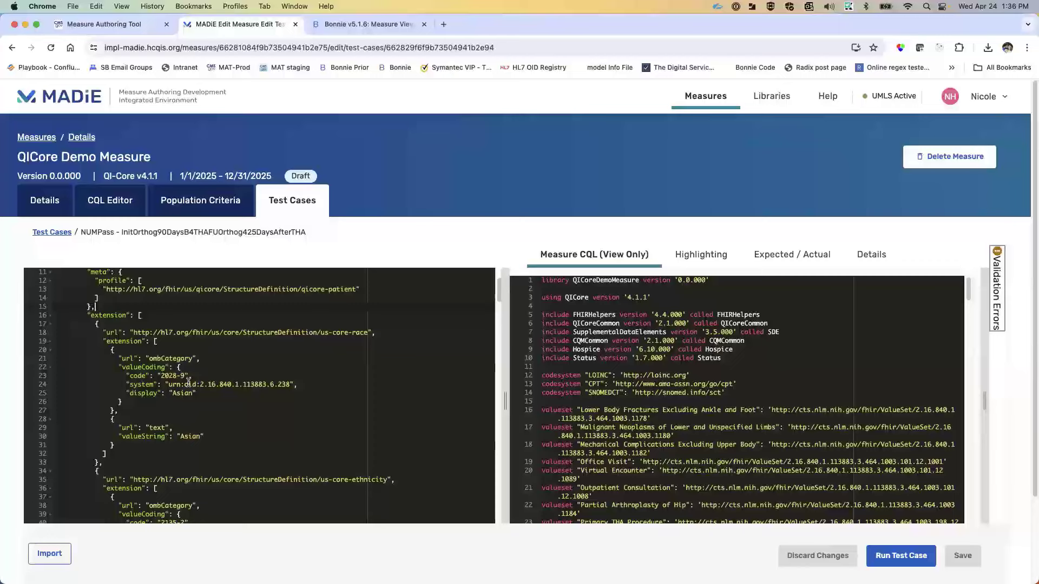
Run the NUMPass test case with highlighting, check Expected / Actual and Details, then return to Measures.
{"action": "left_click", "coordinate": [706, 258]}
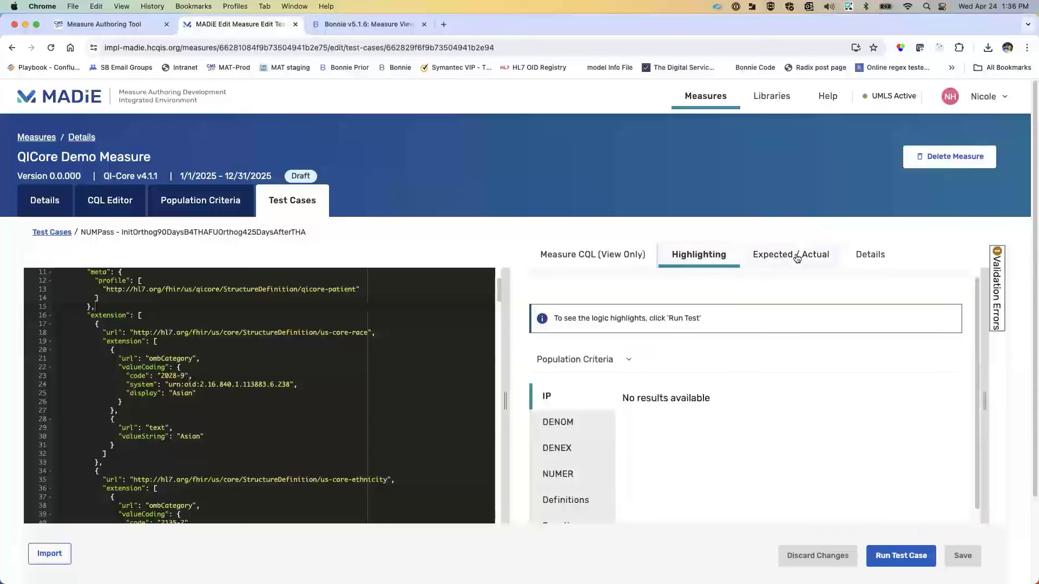
{"action": "left_click", "coordinate": [879, 556]}
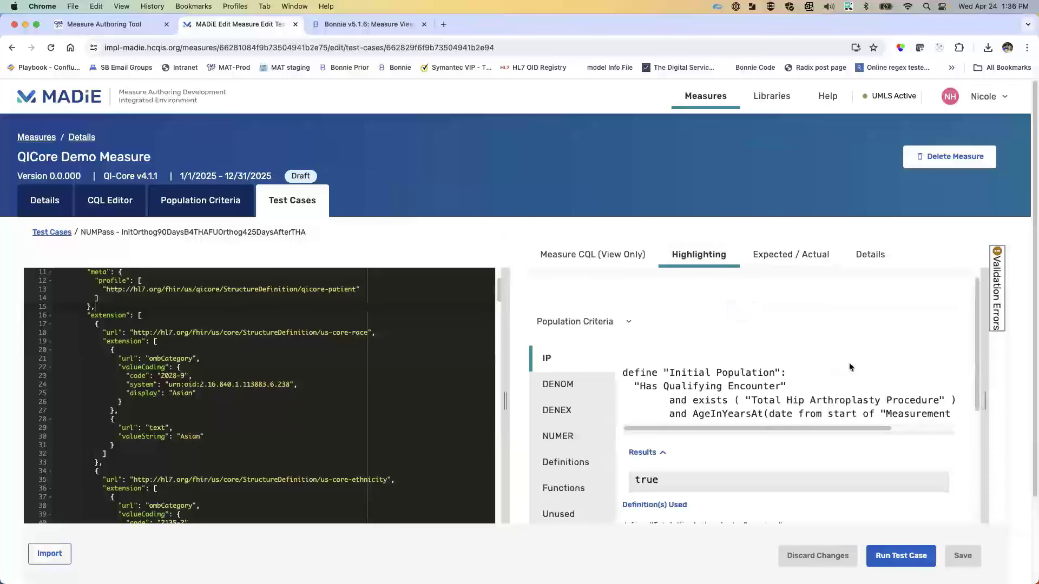
{"action": "left_click", "coordinate": [782, 253]}
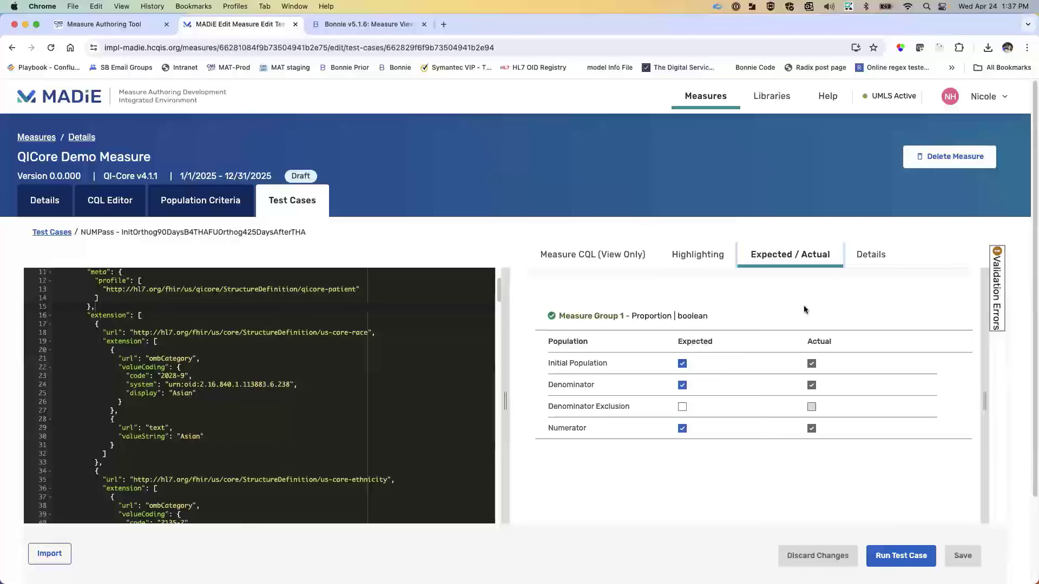
{"action": "left_click", "coordinate": [869, 255]}
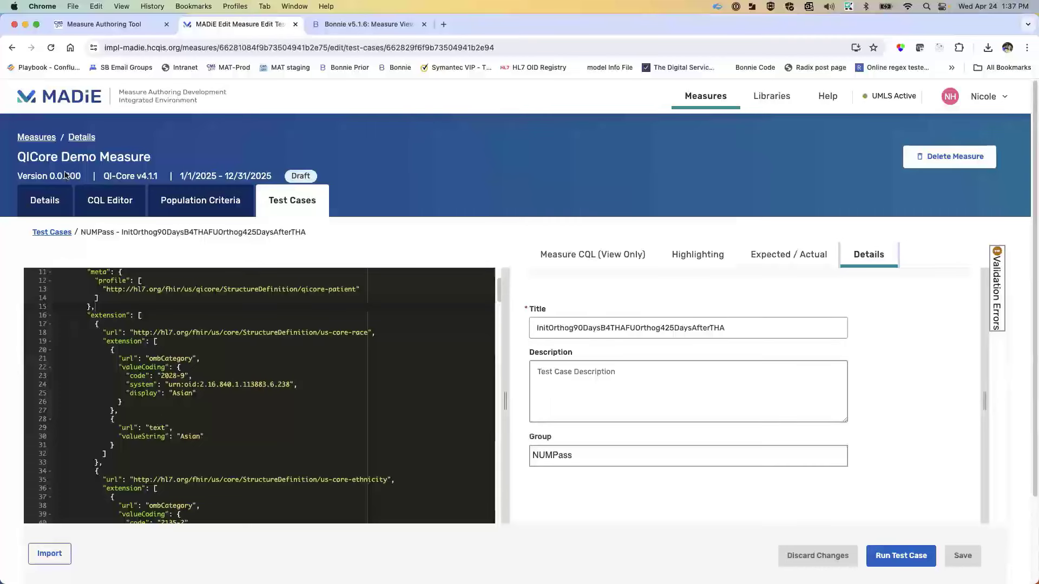
{"action": "left_click", "coordinate": [47, 139]}
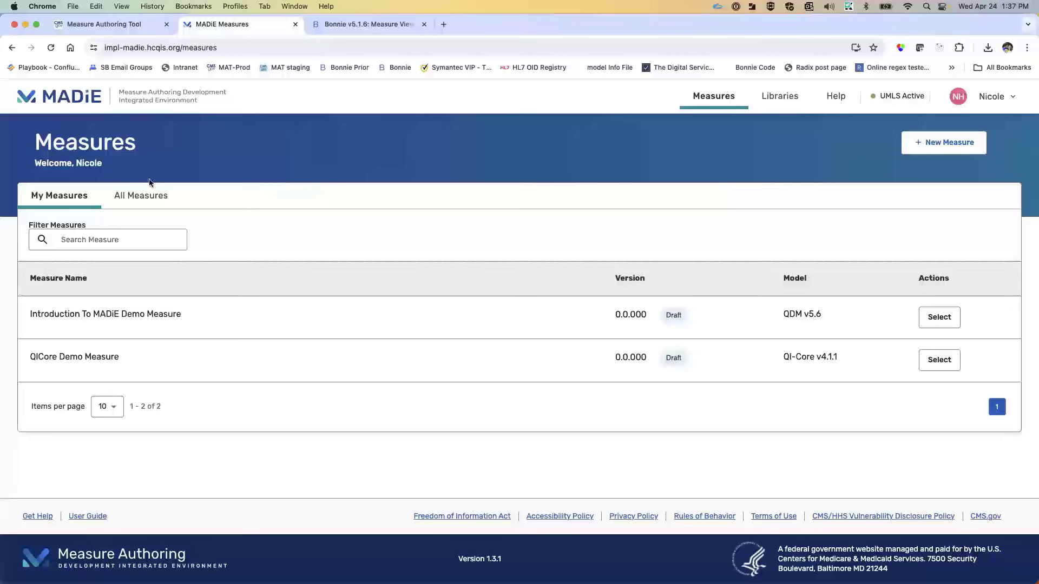
Filter All Measures by 'QDM', listing 79 QDM v5.6 drafts.
{"action": "left_click", "coordinate": [157, 195]}
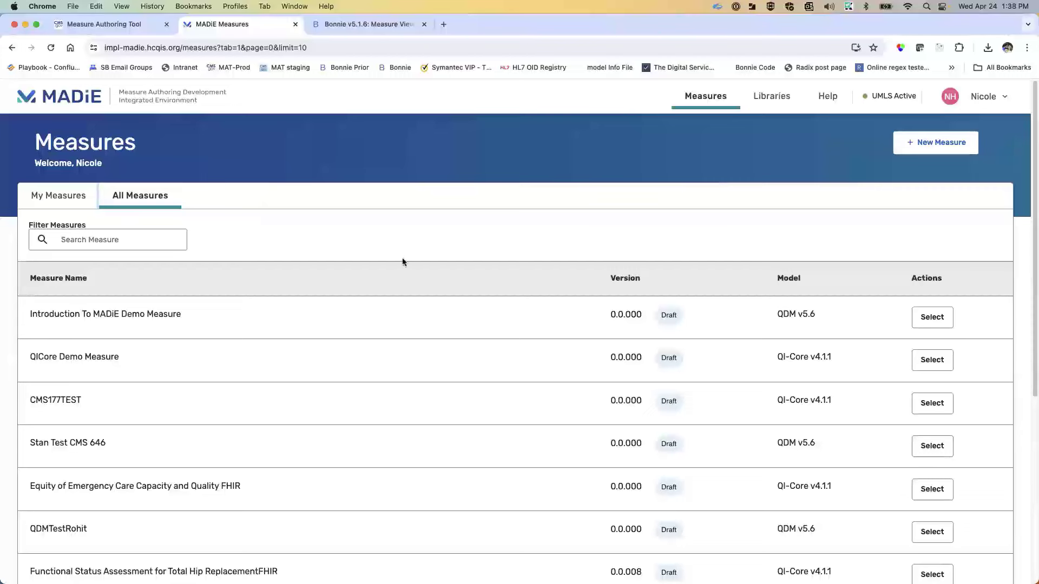
{"action": "scroll", "coordinate": [504, 332], "scroll_direction": "down", "scroll_amount": 4}
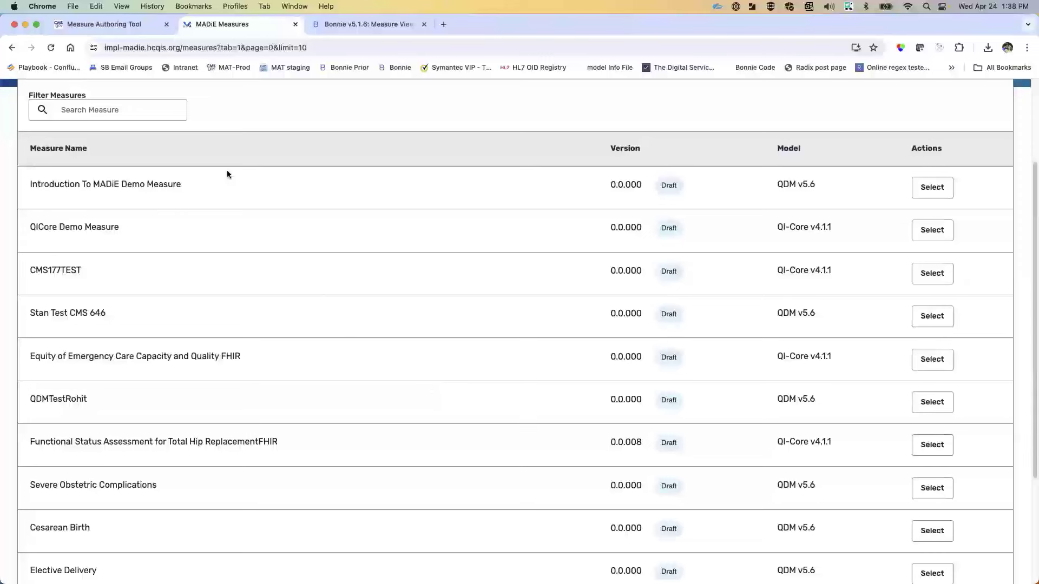
{"action": "left_click", "coordinate": [114, 114]}
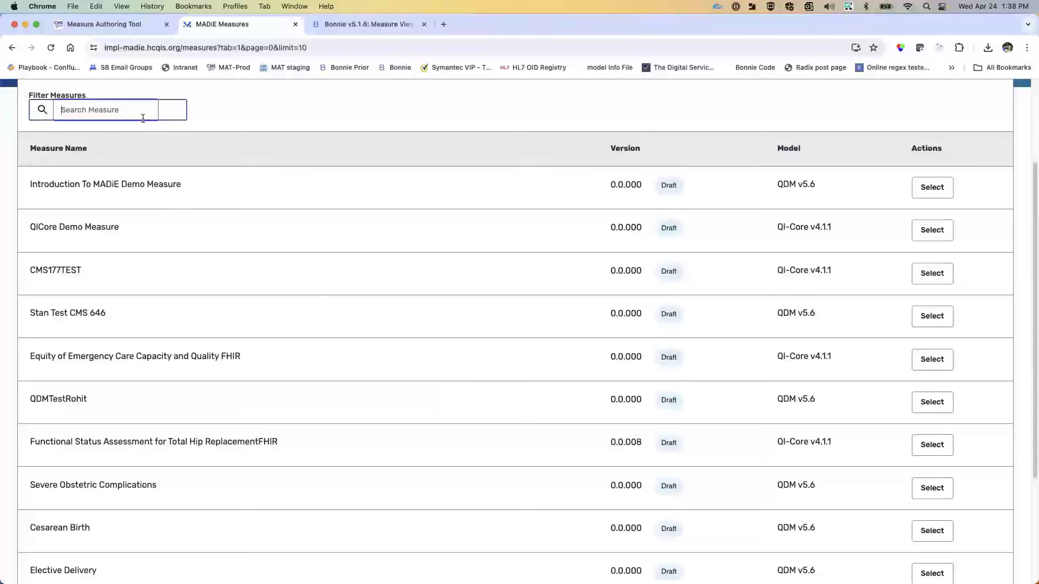
{"action": "type", "text": "QDM"}
{"action": "key", "text": "Return"}
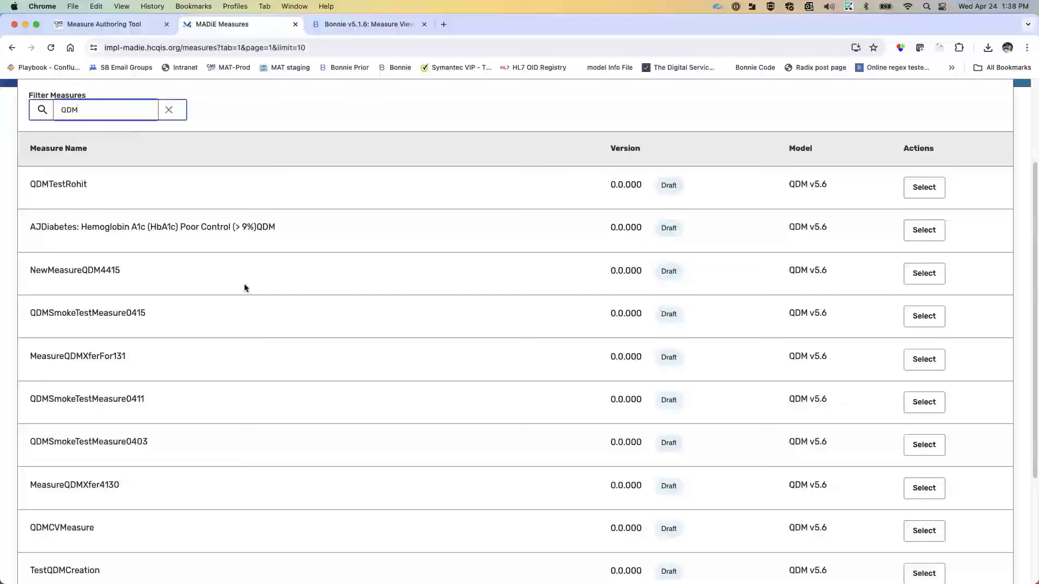
{"action": "scroll", "coordinate": [282, 322], "scroll_direction": "down", "scroll_amount": 3}
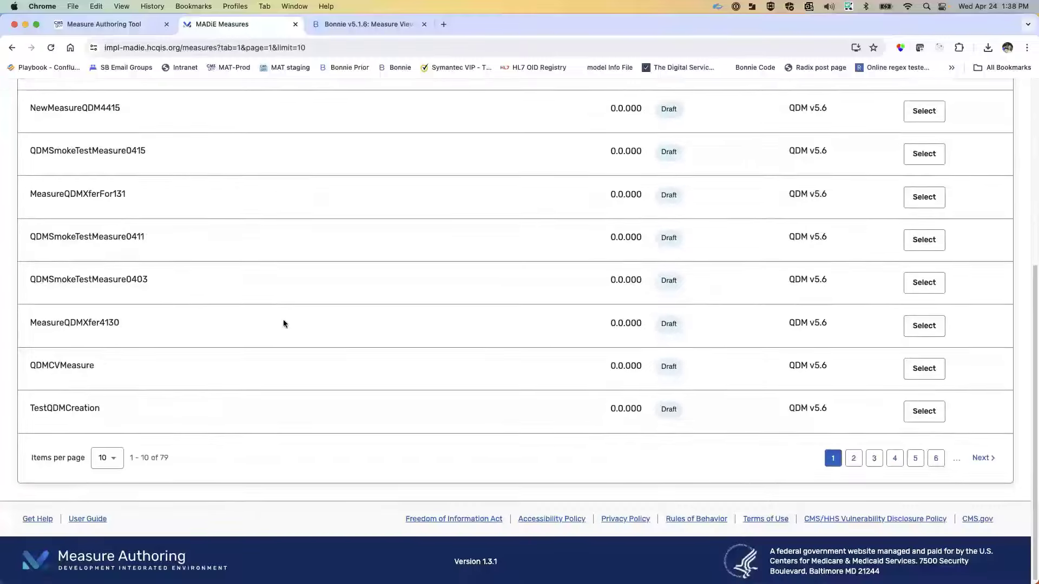
{"action": "scroll", "coordinate": [284, 320], "scroll_direction": "up", "scroll_amount": 2}
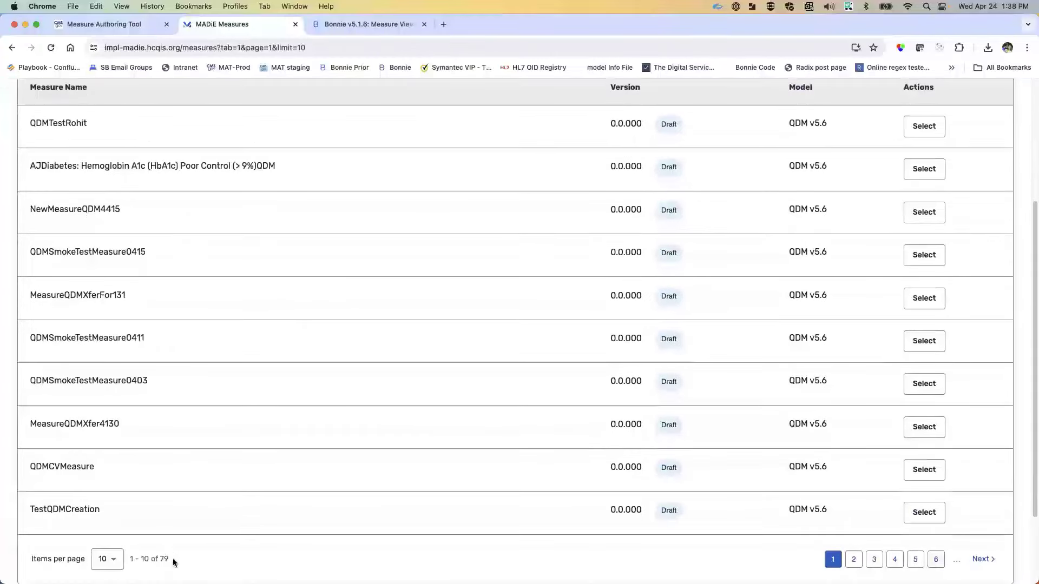
{"action": "scroll", "coordinate": [200, 480], "scroll_direction": "up", "scroll_amount": 4}
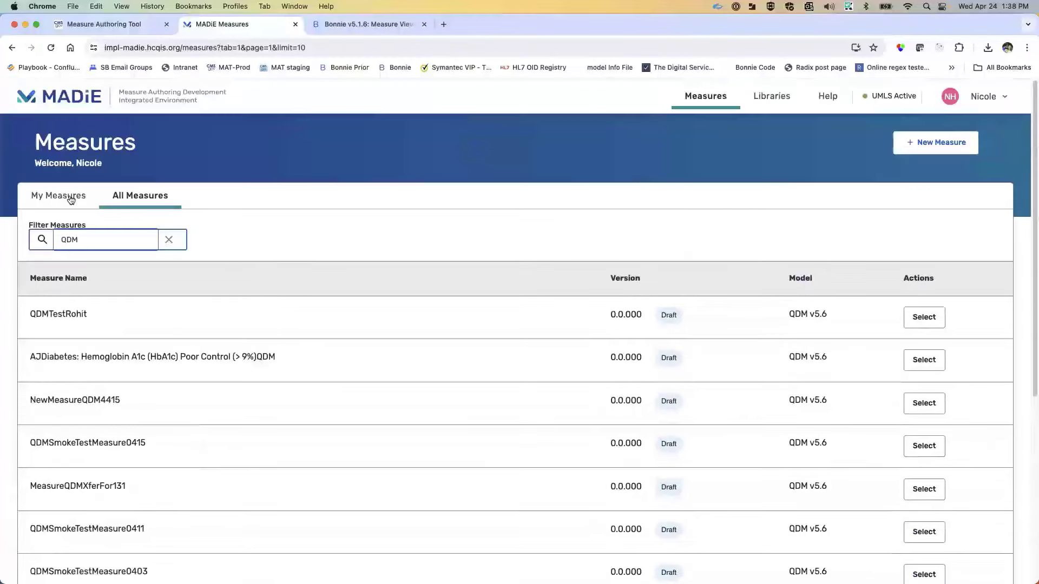
Open the QDMTestRohit measure for viewing.
{"action": "left_click", "coordinate": [924, 320]}
{"action": "left_click", "coordinate": [924, 319]}
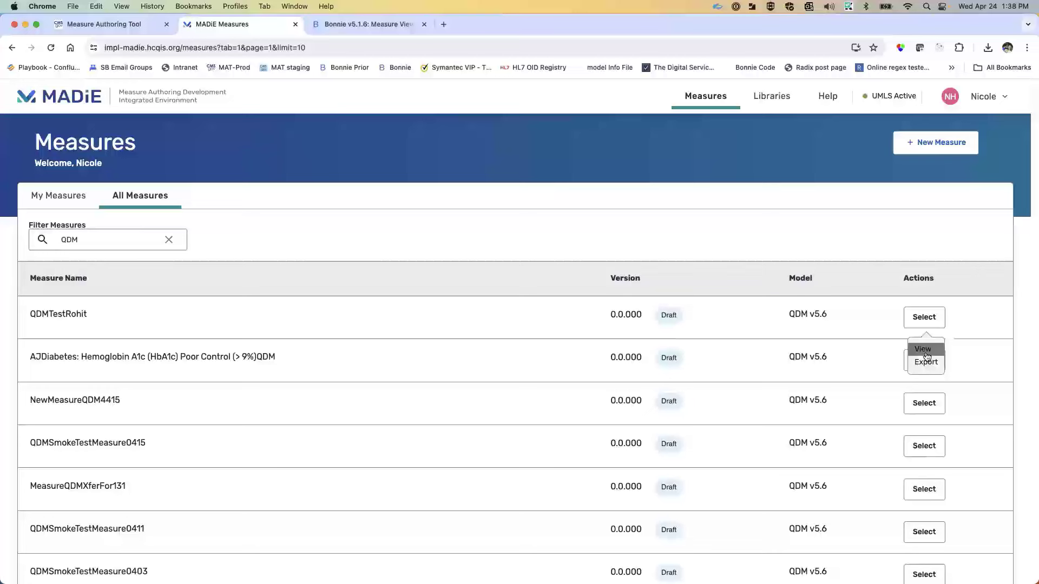
{"action": "left_click", "coordinate": [926, 353]}
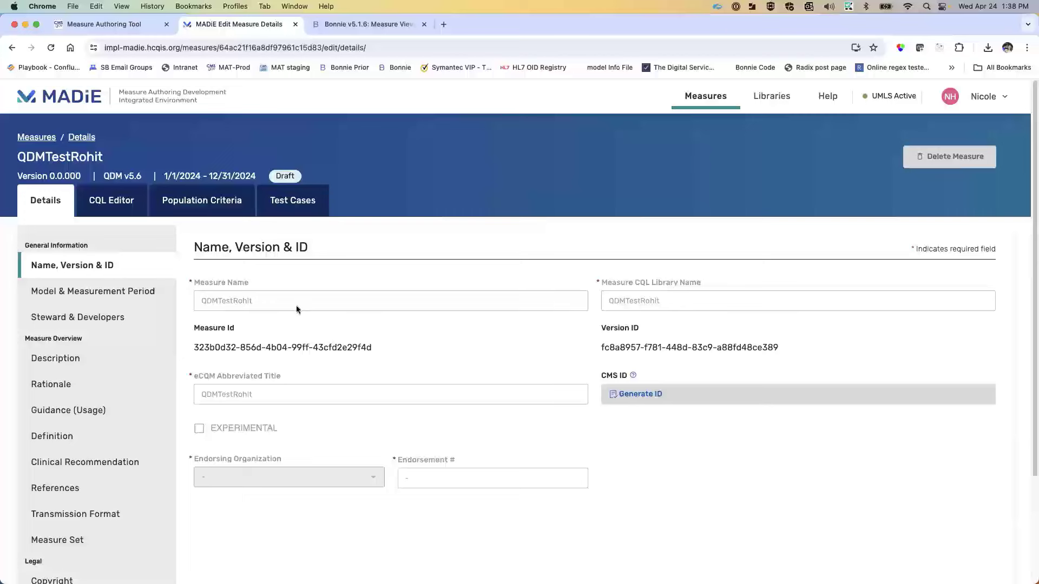
Review QDMTestRohit's CQL, including the Active Bleeding value set.
{"action": "double_click", "coordinate": [271, 301]}
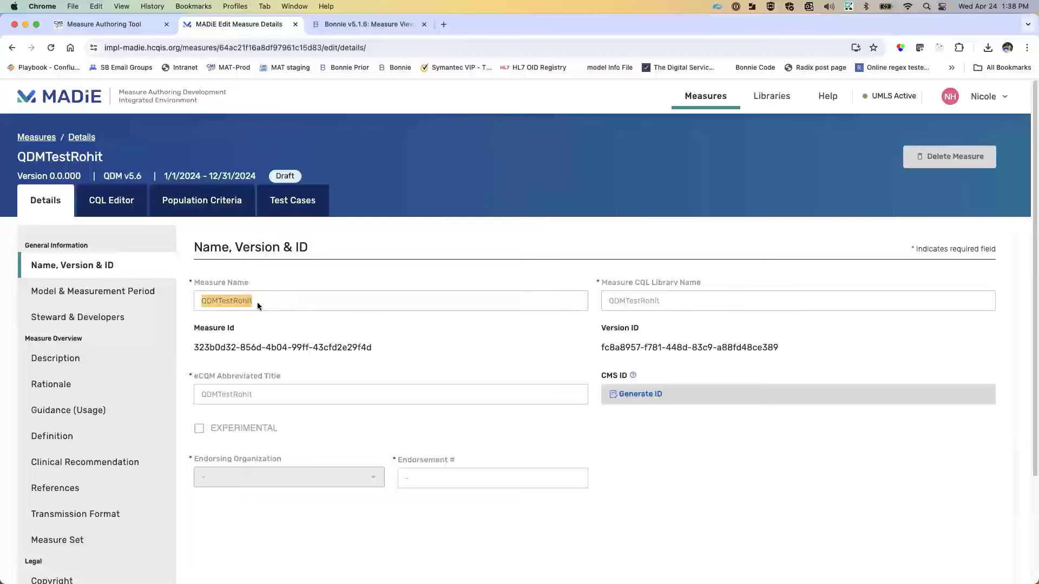
{"action": "left_click", "coordinate": [111, 202]}
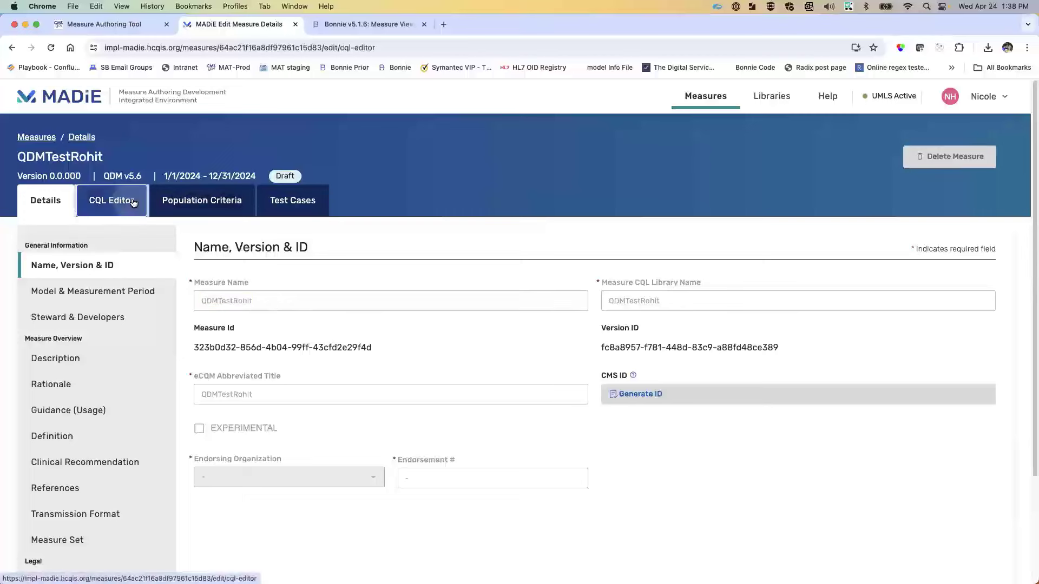
{"action": "left_click", "coordinate": [262, 370]}
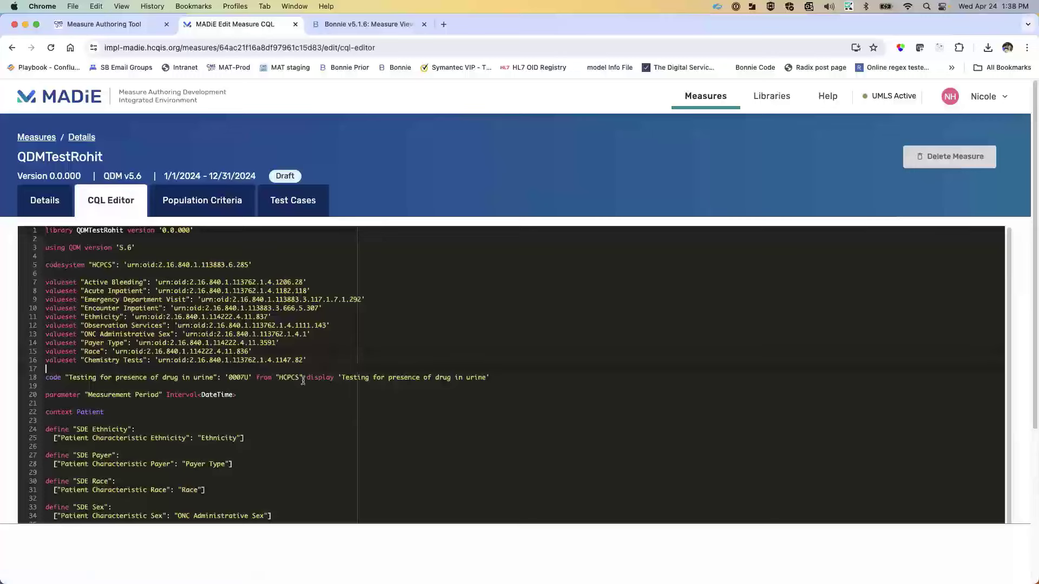
{"action": "scroll", "coordinate": [303, 381], "scroll_direction": "down", "scroll_amount": 4}
{"action": "scroll", "coordinate": [209, 276], "scroll_direction": "up", "scroll_amount": 4}
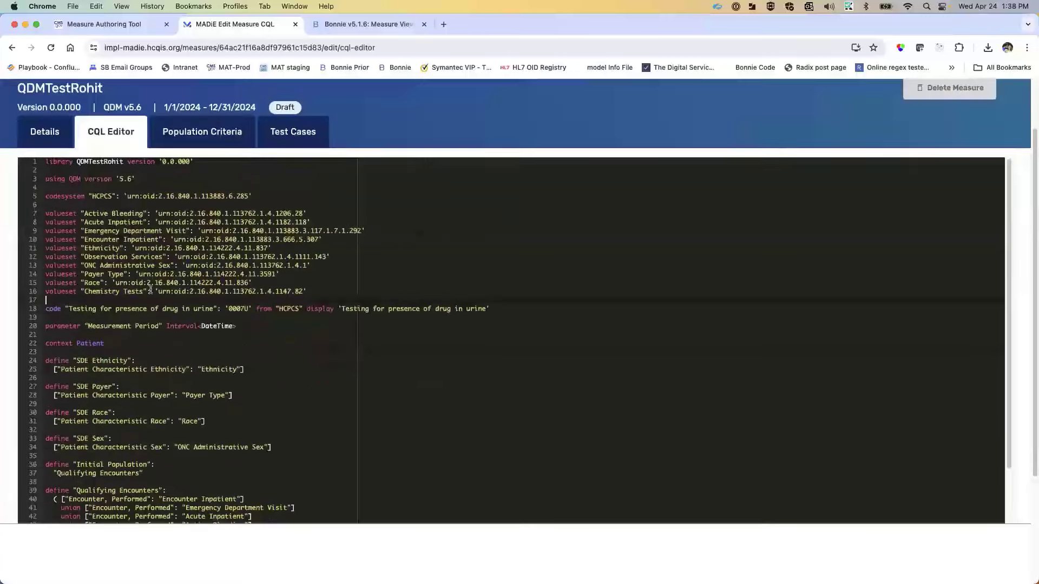
{"action": "left_click", "coordinate": [135, 282]}
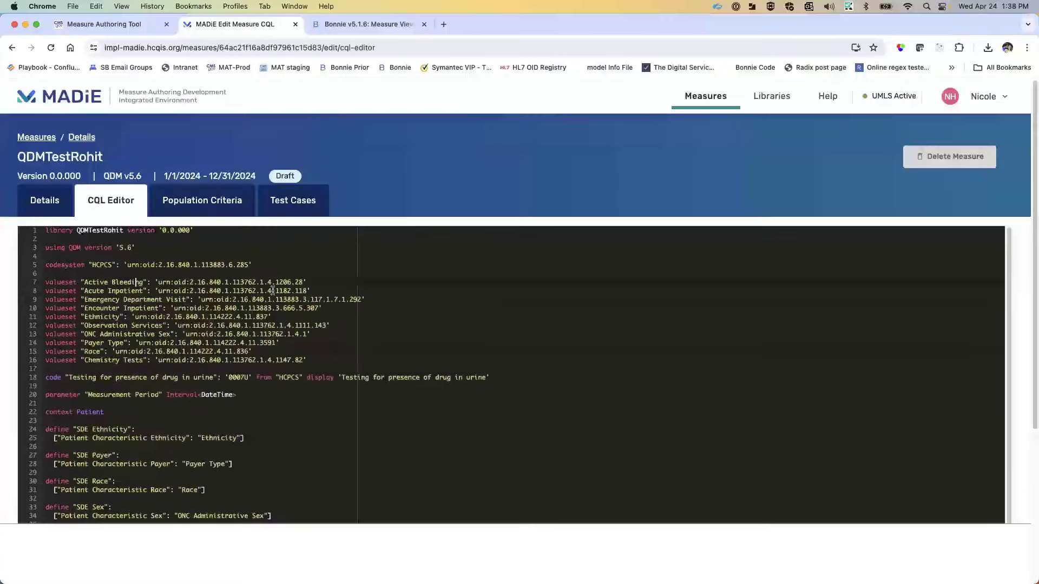
Run QDMTestRohit's test cases (0/2 passing, 96% coverage) and return to the measures list.
{"action": "left_click", "coordinate": [283, 201]}
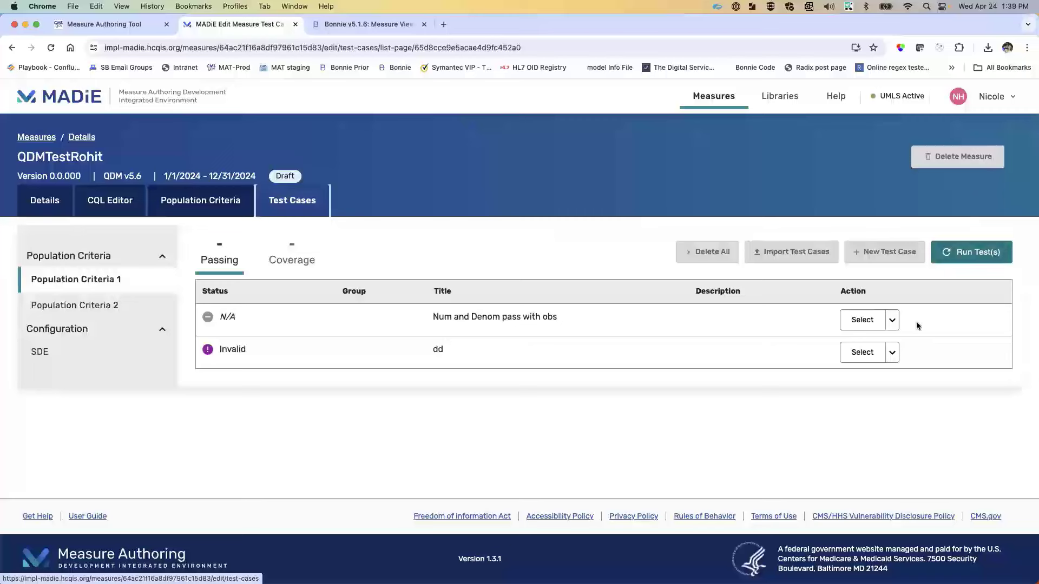
{"action": "left_click", "coordinate": [990, 253]}
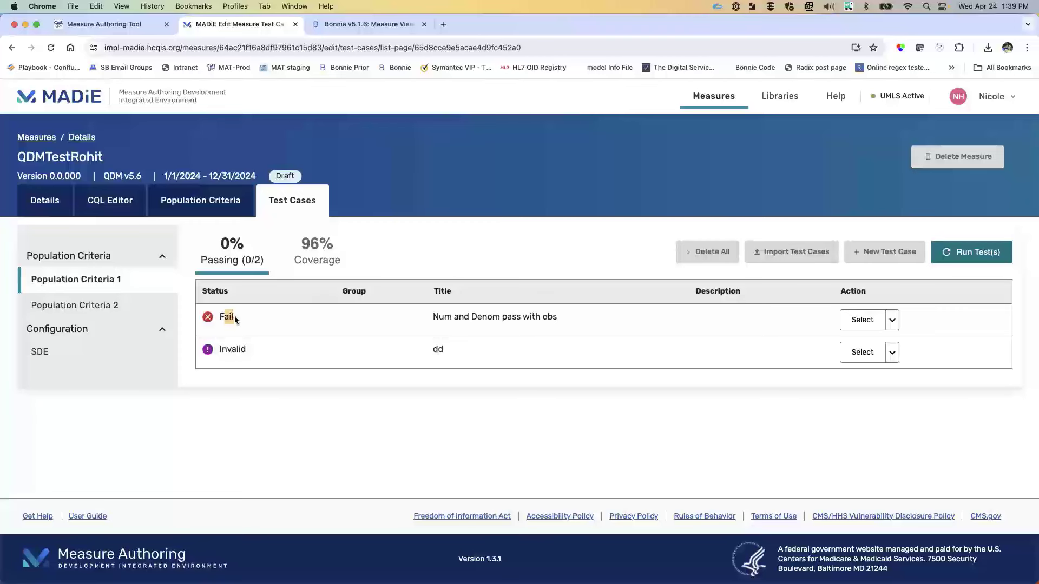
{"action": "left_click", "coordinate": [258, 355]}
{"action": "left_click_drag", "start_coordinate": [219, 348], "coordinate": [254, 361]}
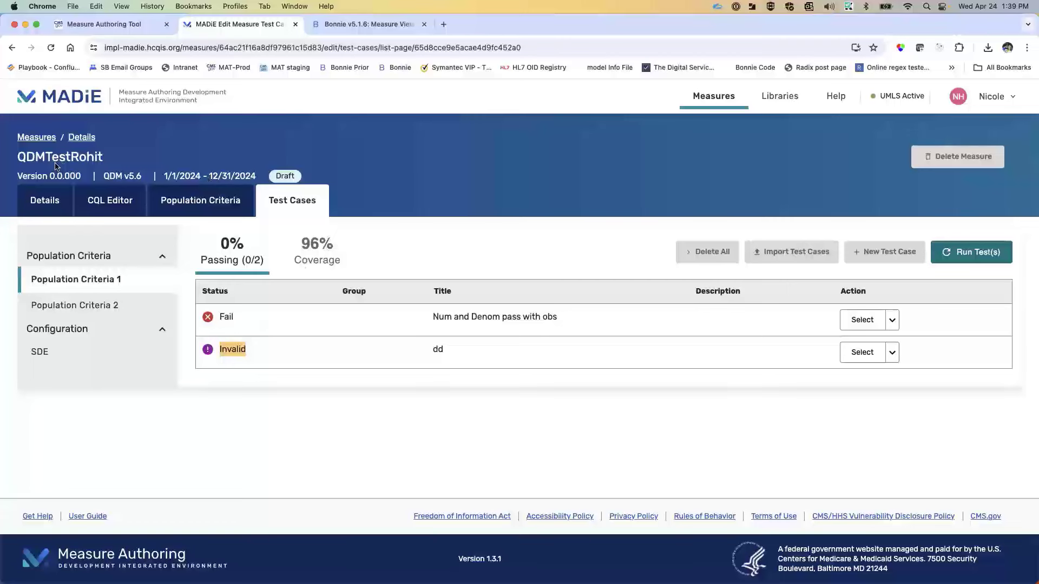
{"action": "left_click", "coordinate": [37, 138]}
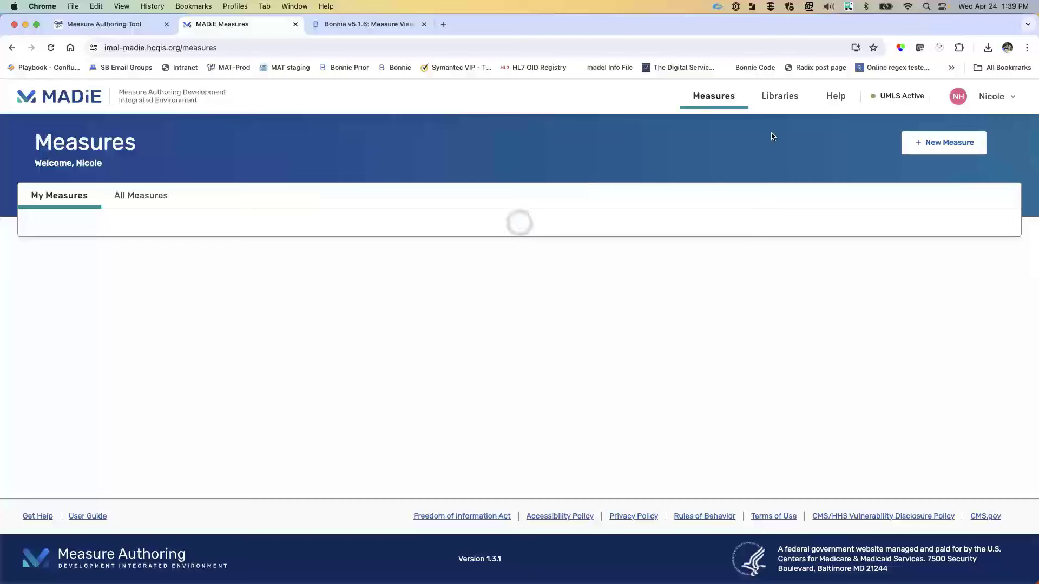
{"action": "left_click", "coordinate": [787, 98]}
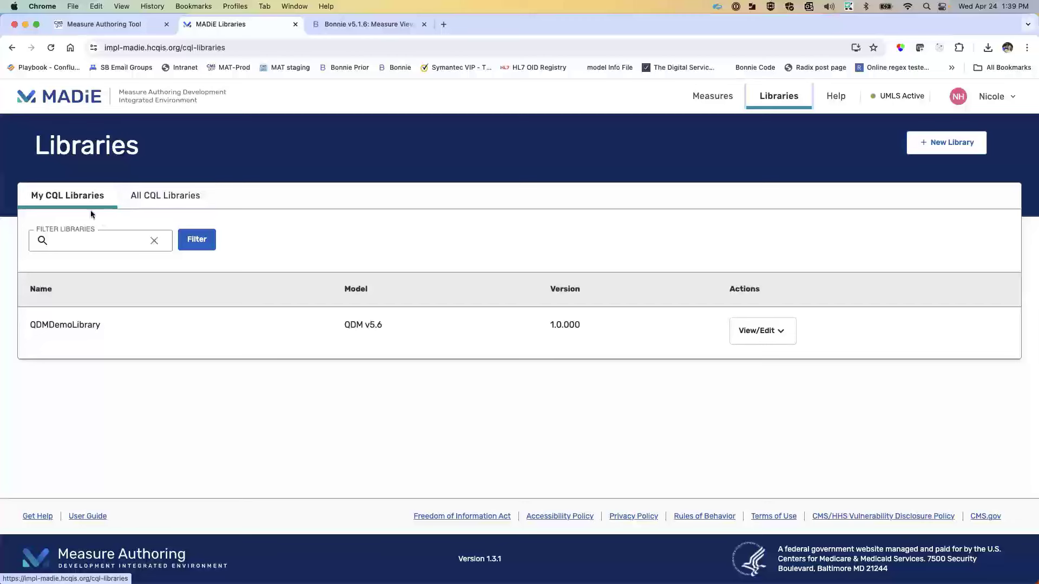
{"action": "left_click", "coordinate": [67, 100]}
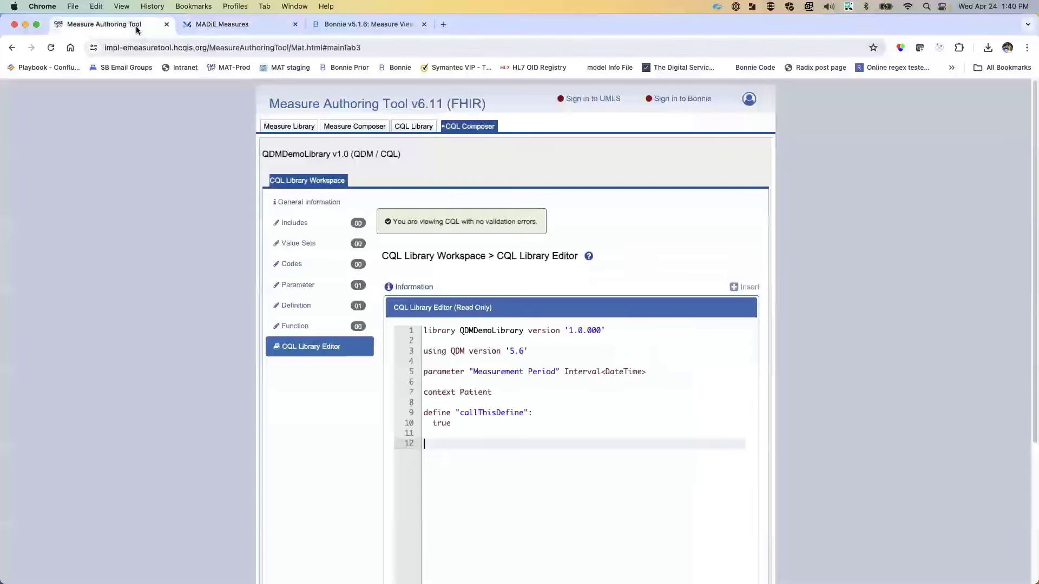
{"action": "left_click", "coordinate": [135, 24]}
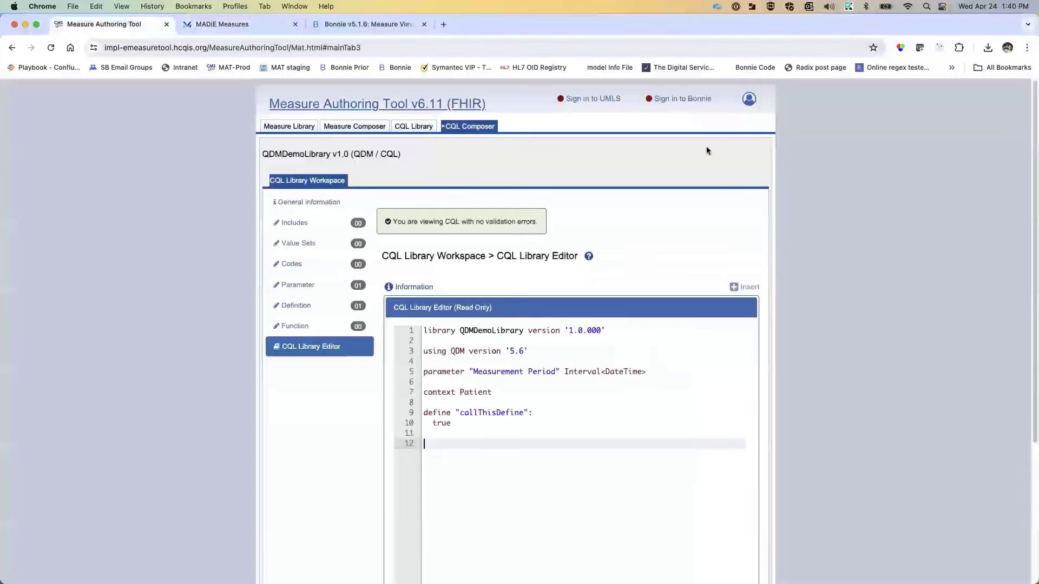
{"action": "left_click", "coordinate": [589, 99]}
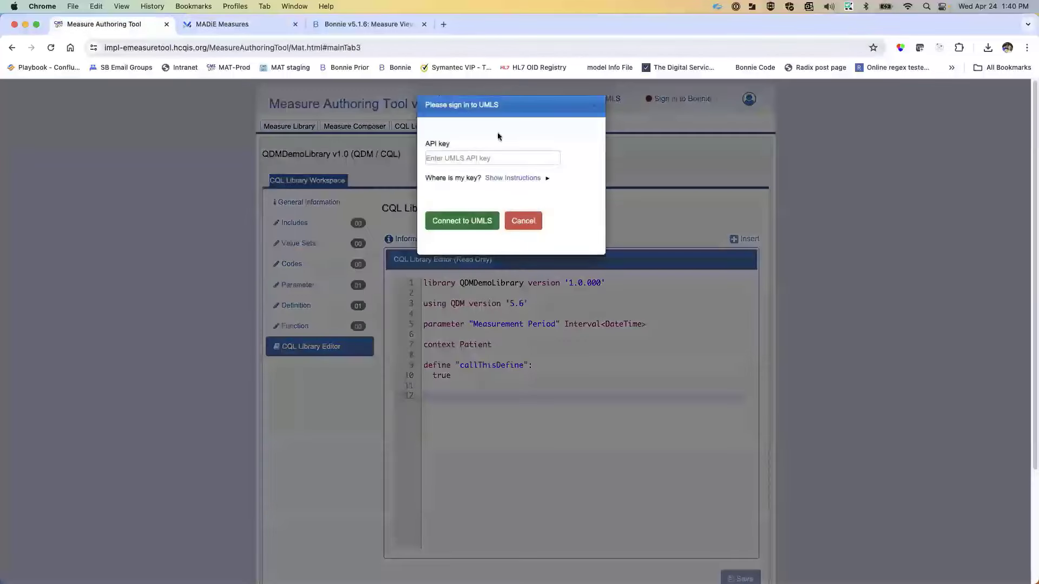
{"action": "left_click", "coordinate": [523, 220]}
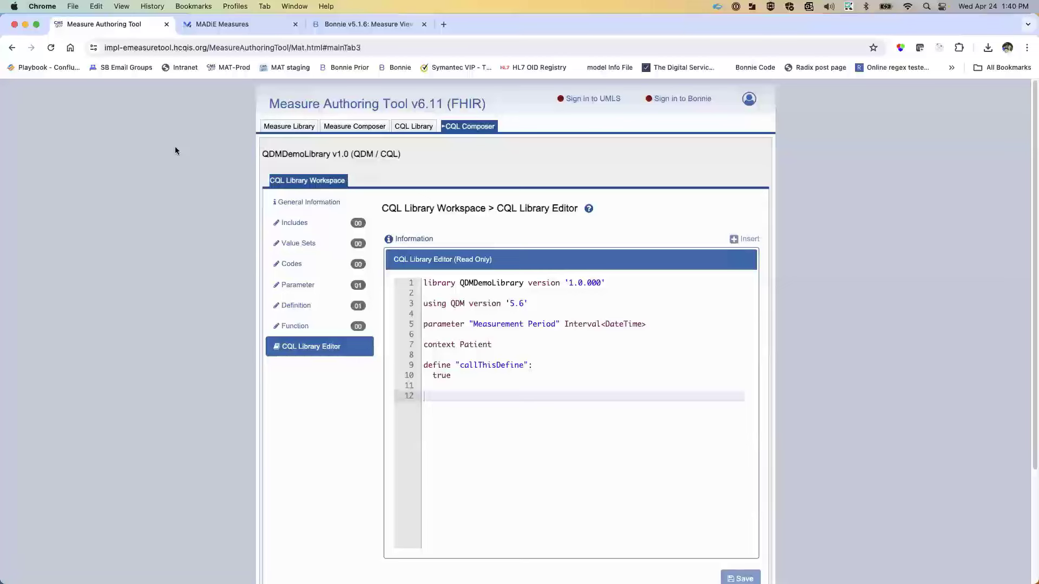
{"action": "left_click", "coordinate": [199, 25]}
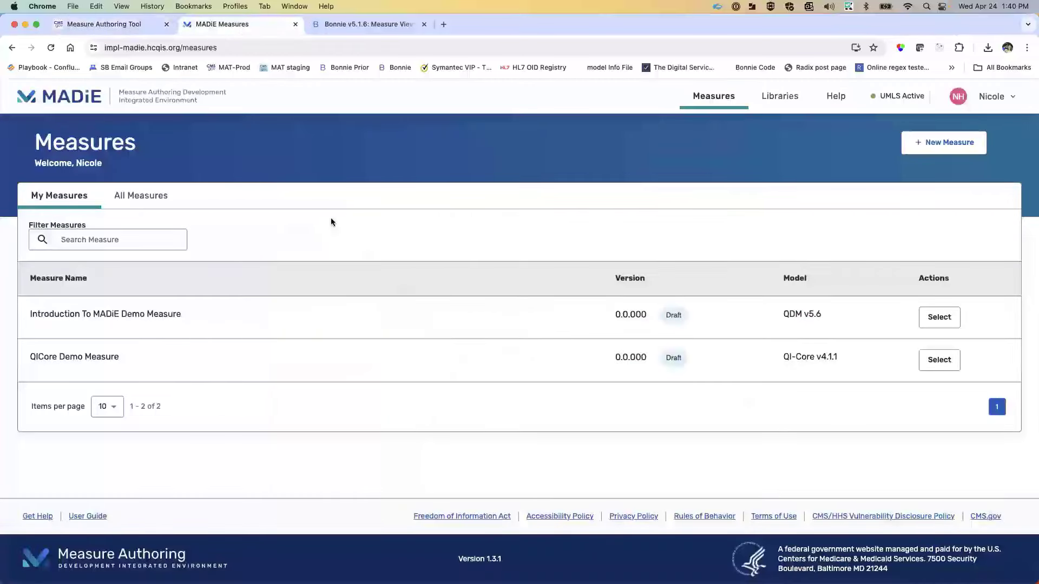